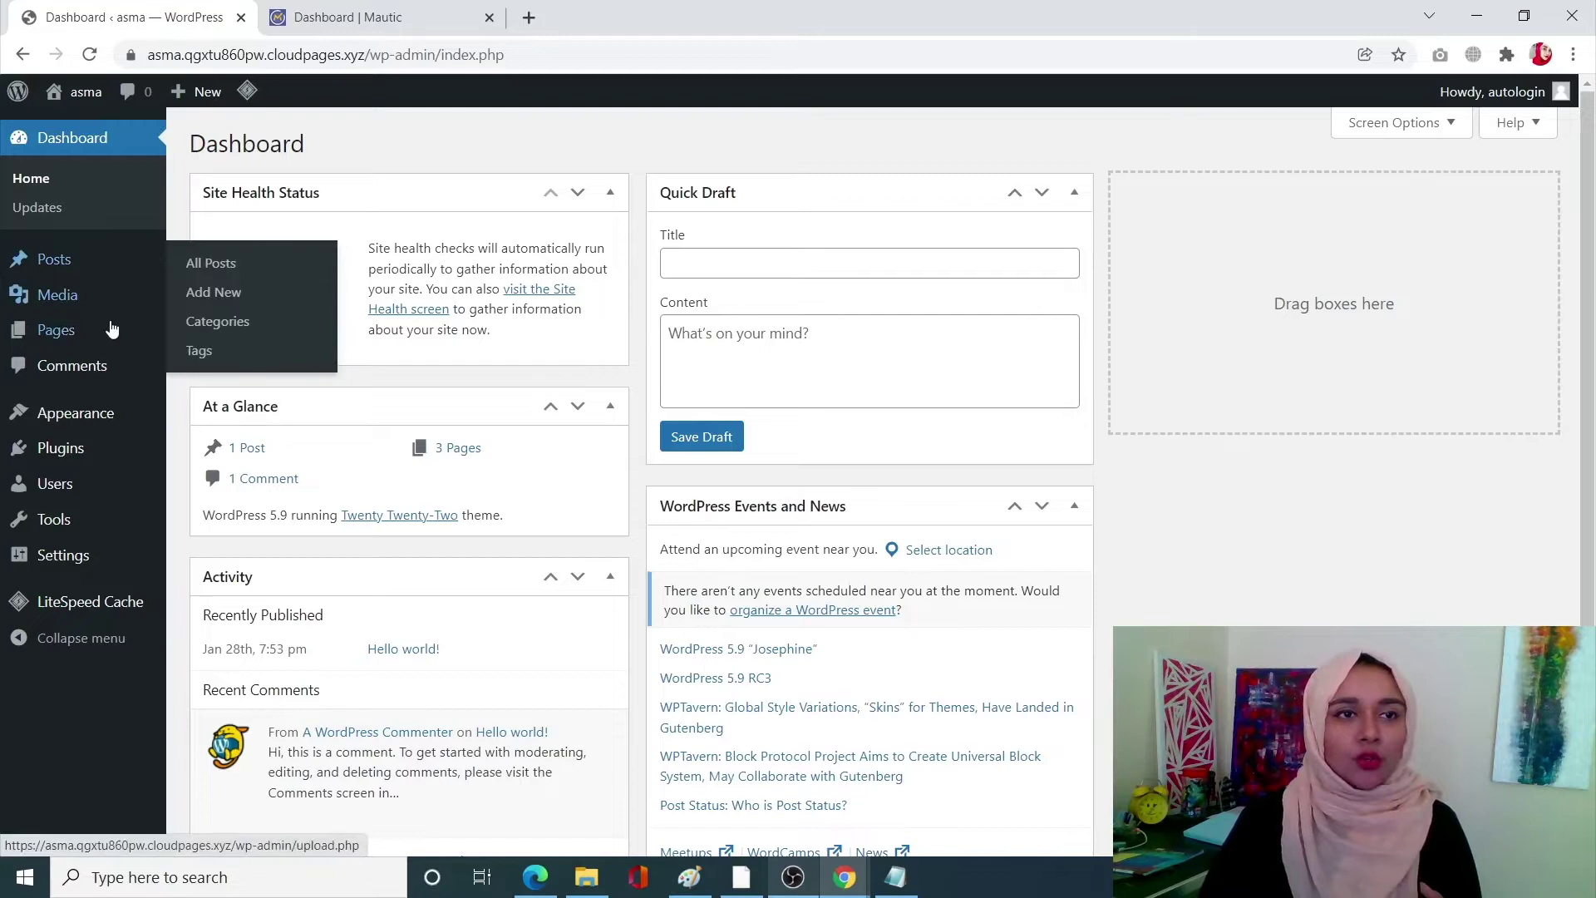
- Create and publish a new page titled 'welcome' reading 'thank you for visiting us'
mouse_move(108, 328)
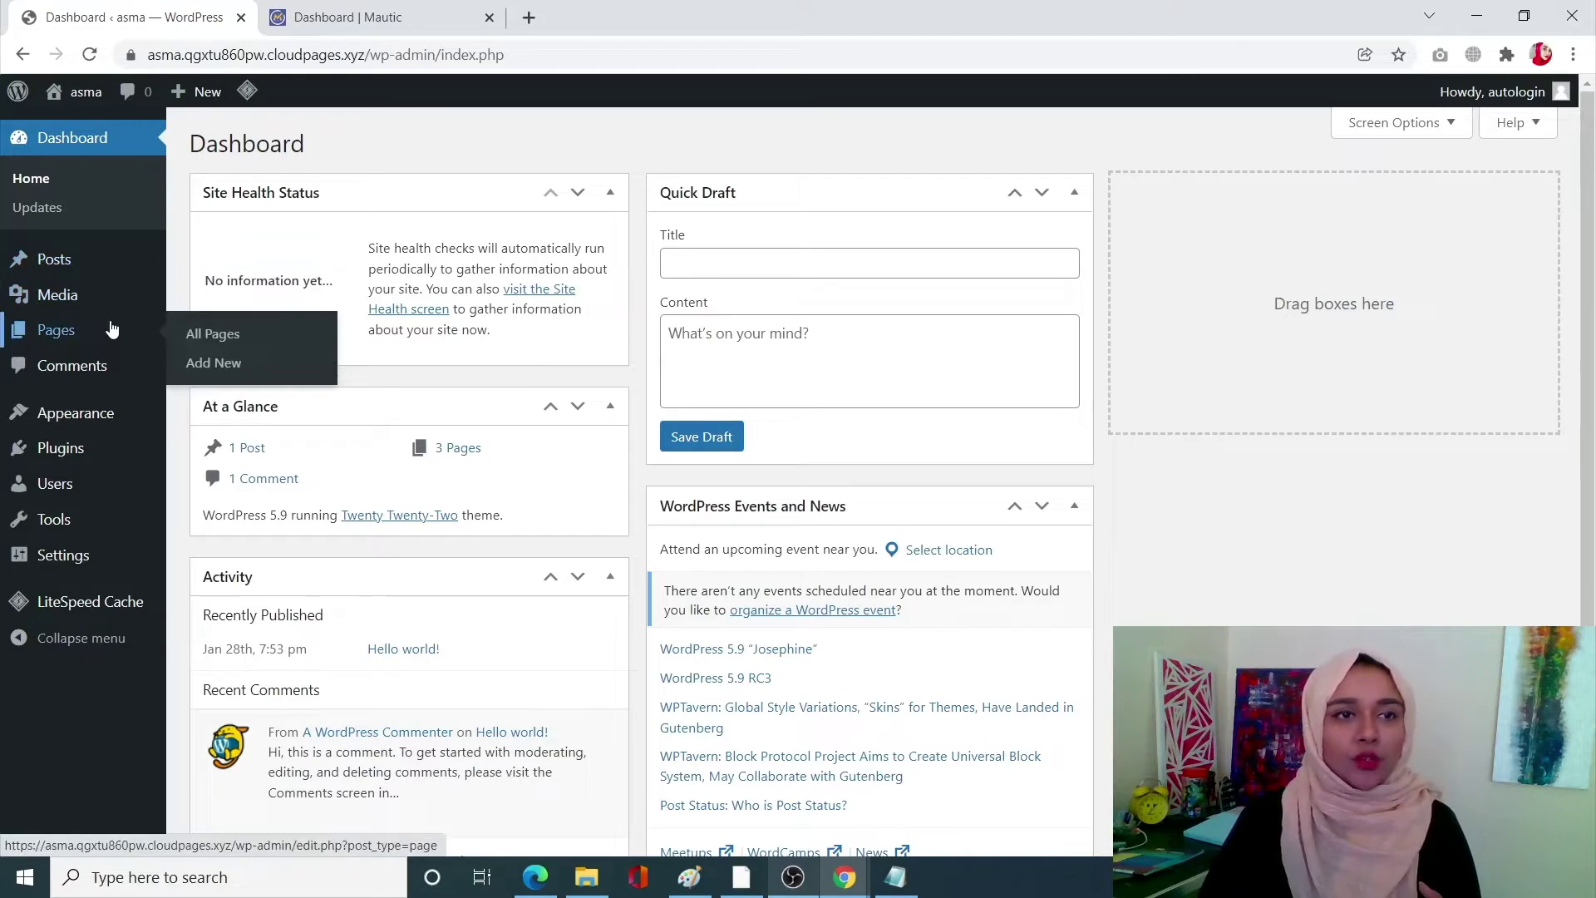
click(286, 366)
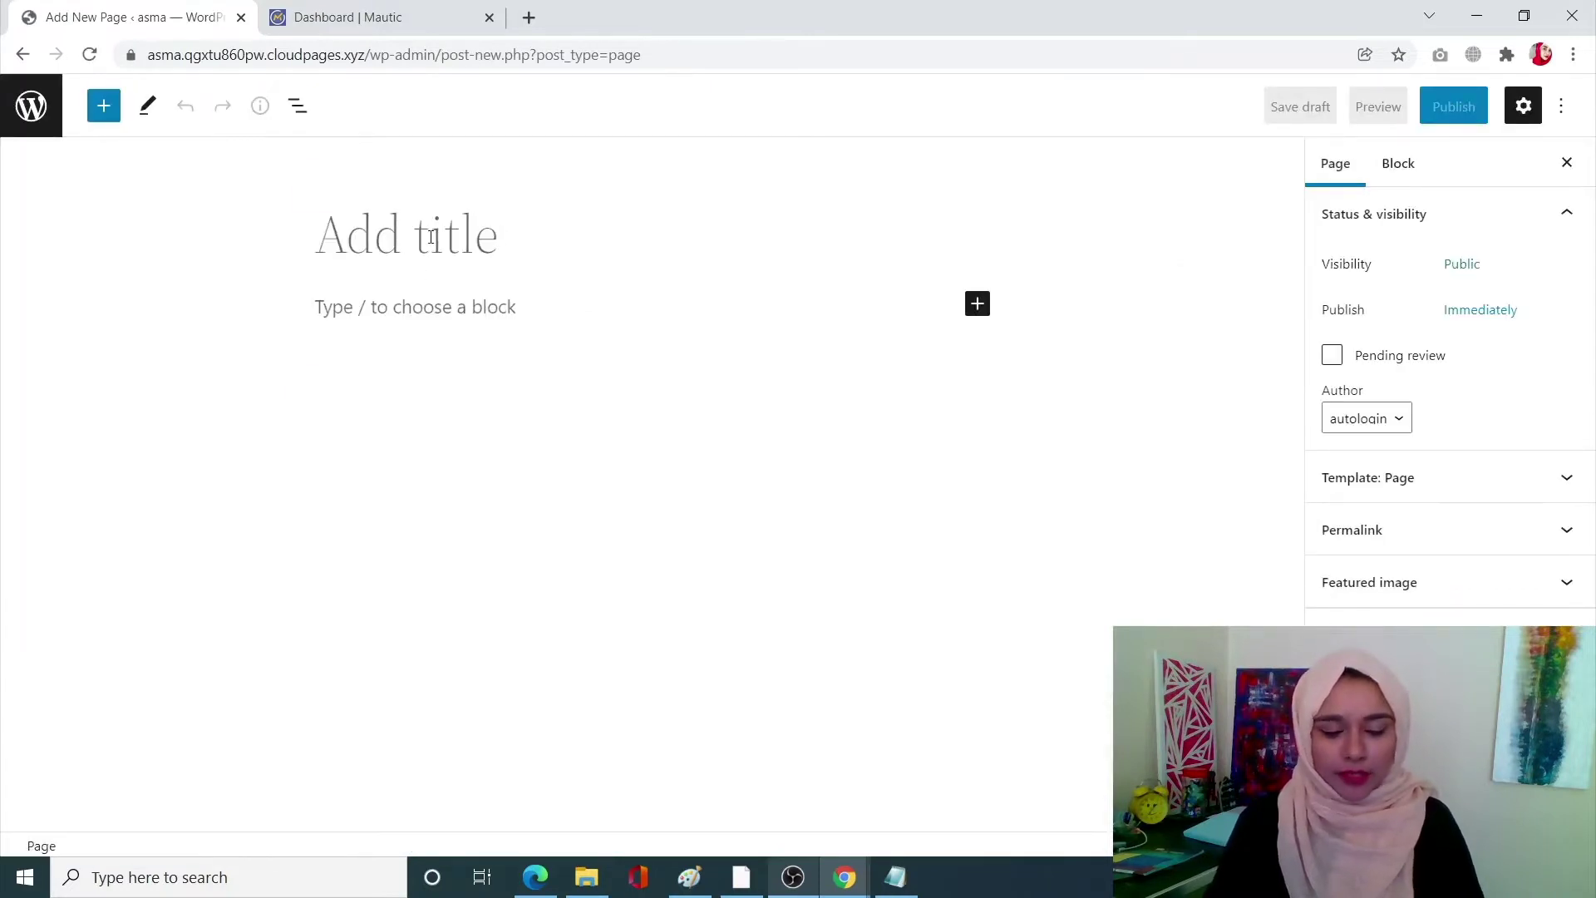
text(welcome)
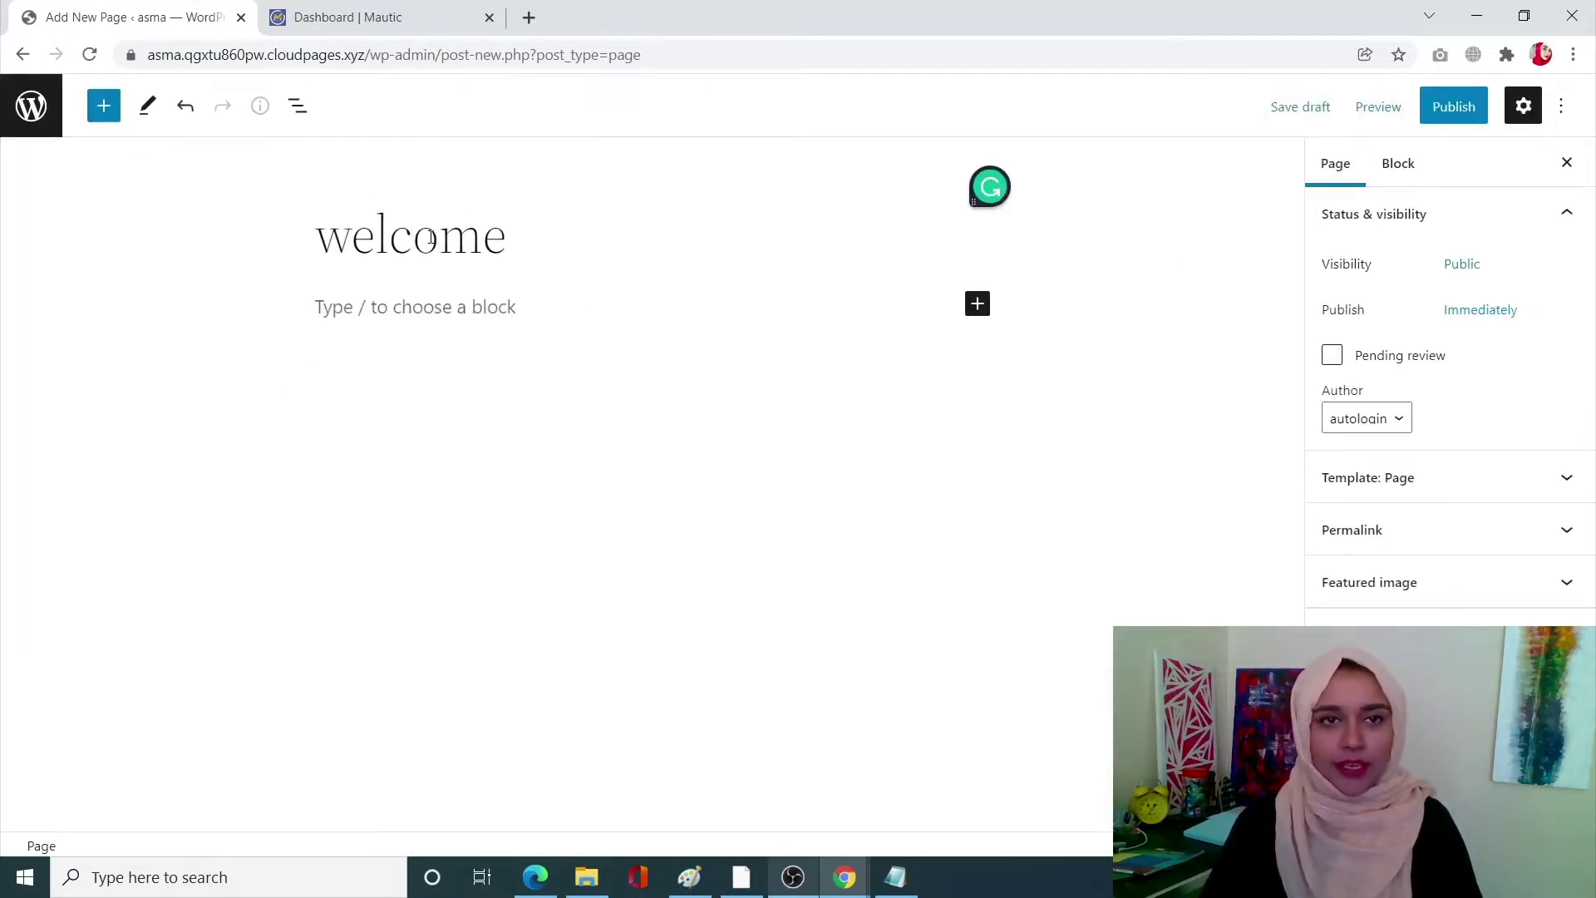
click(466, 330)
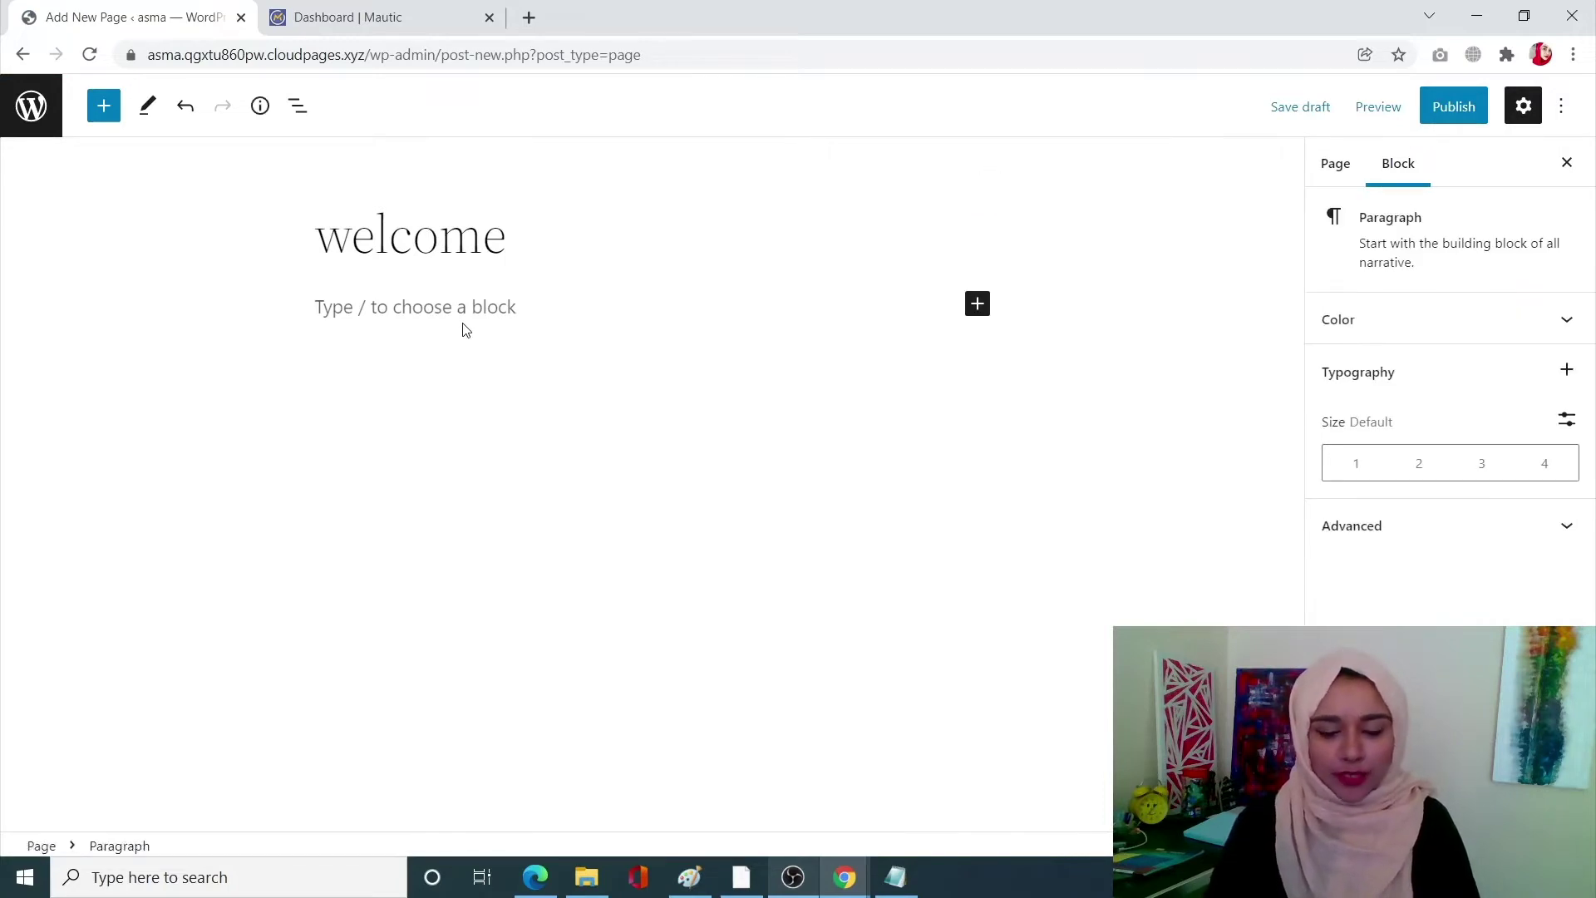
text(thank you)
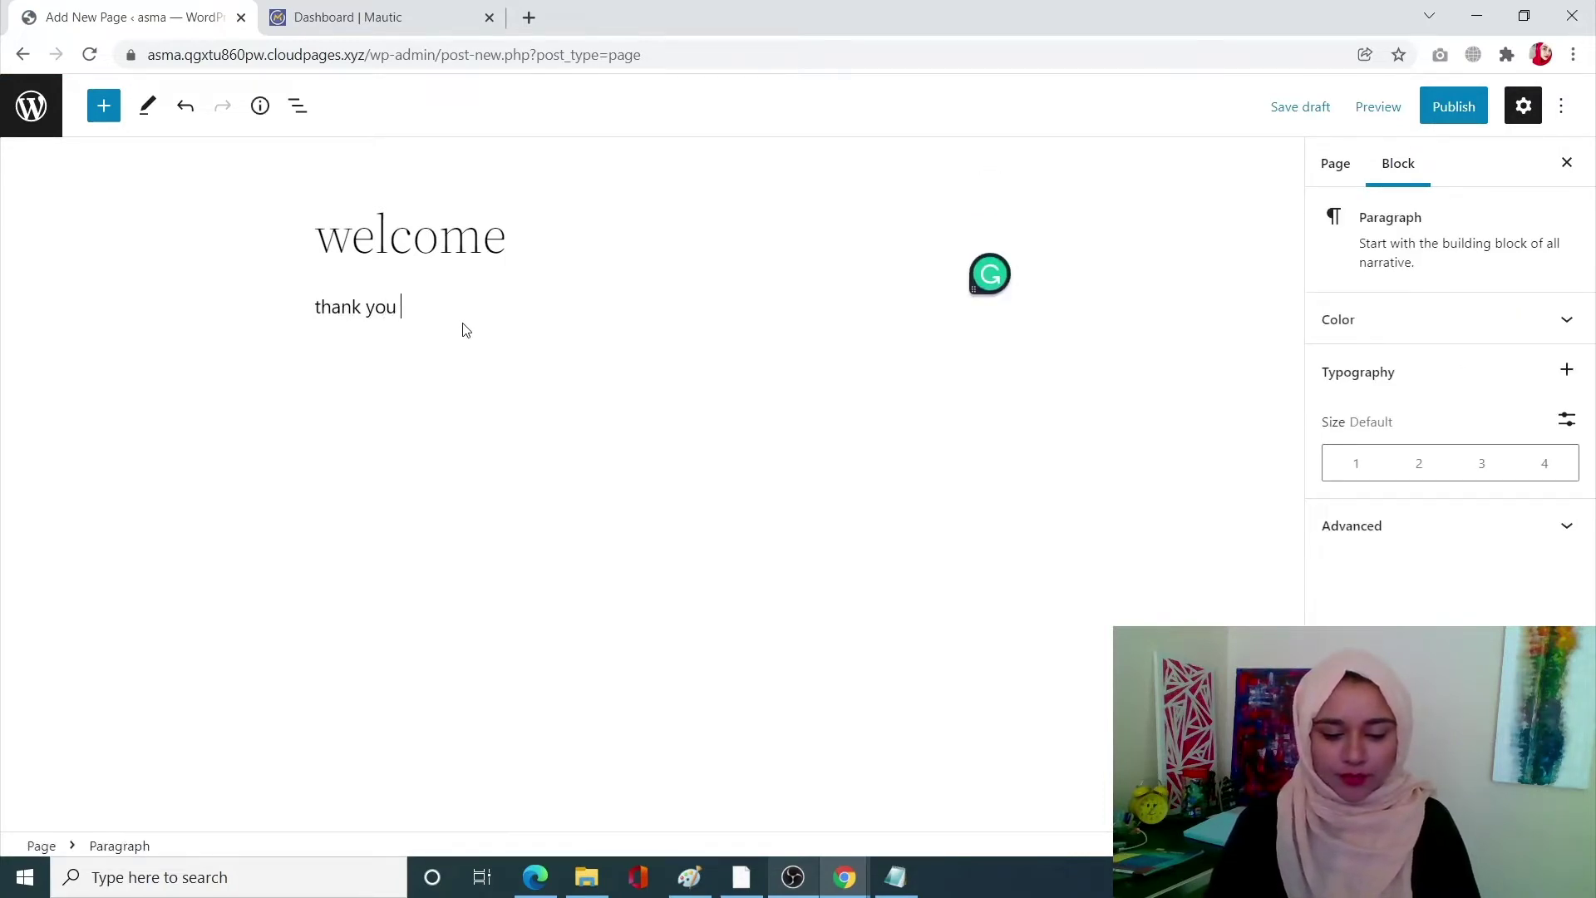
text( for vis)
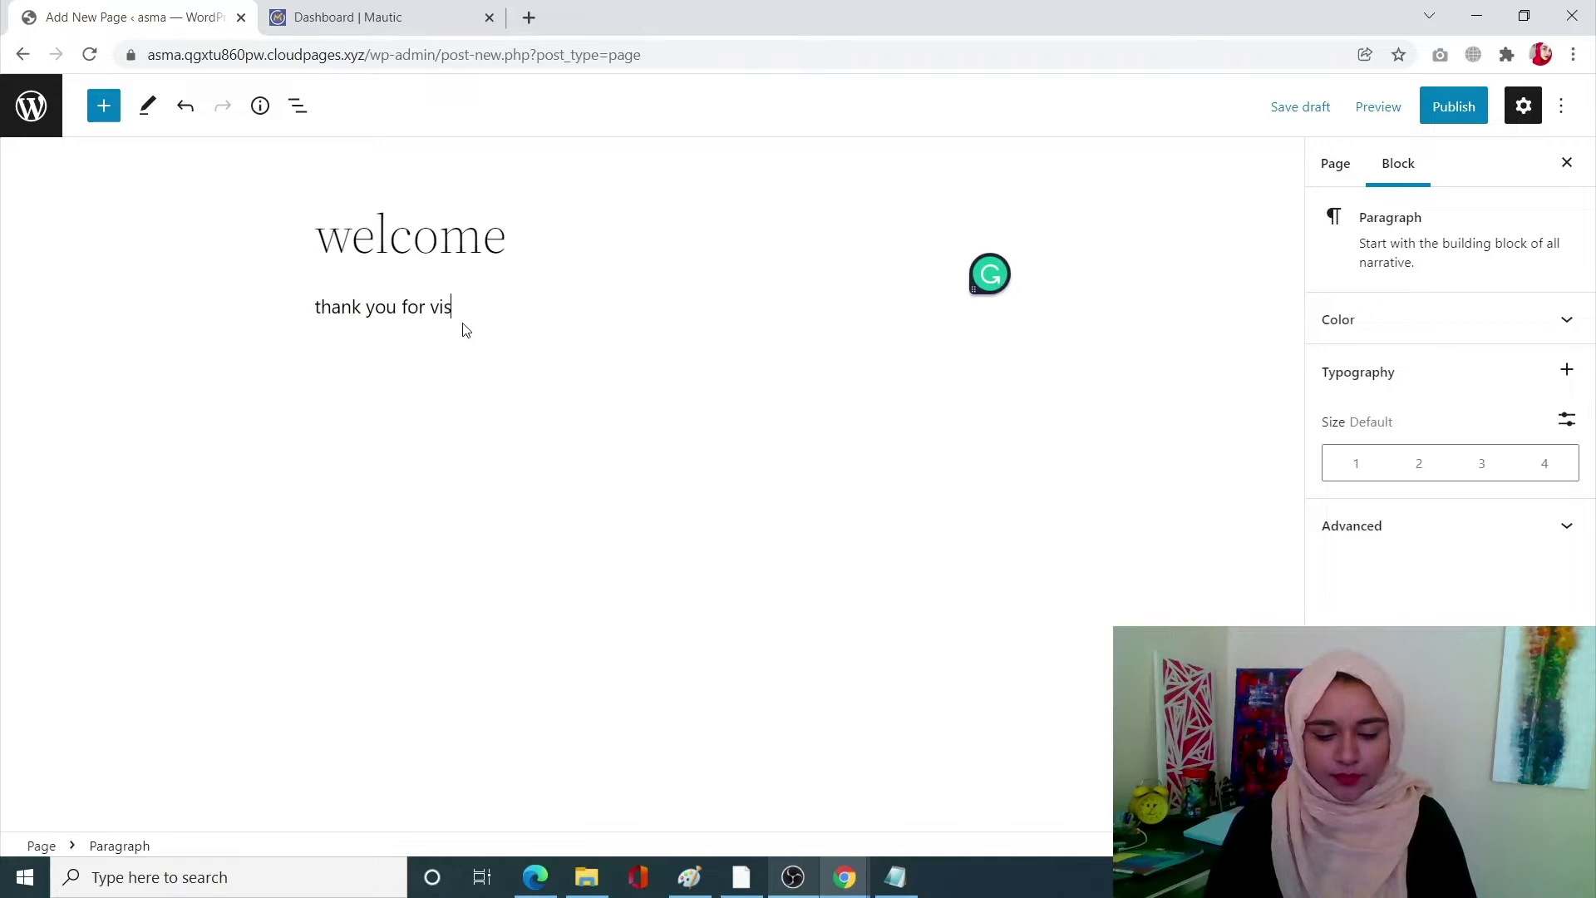
text(iting us)
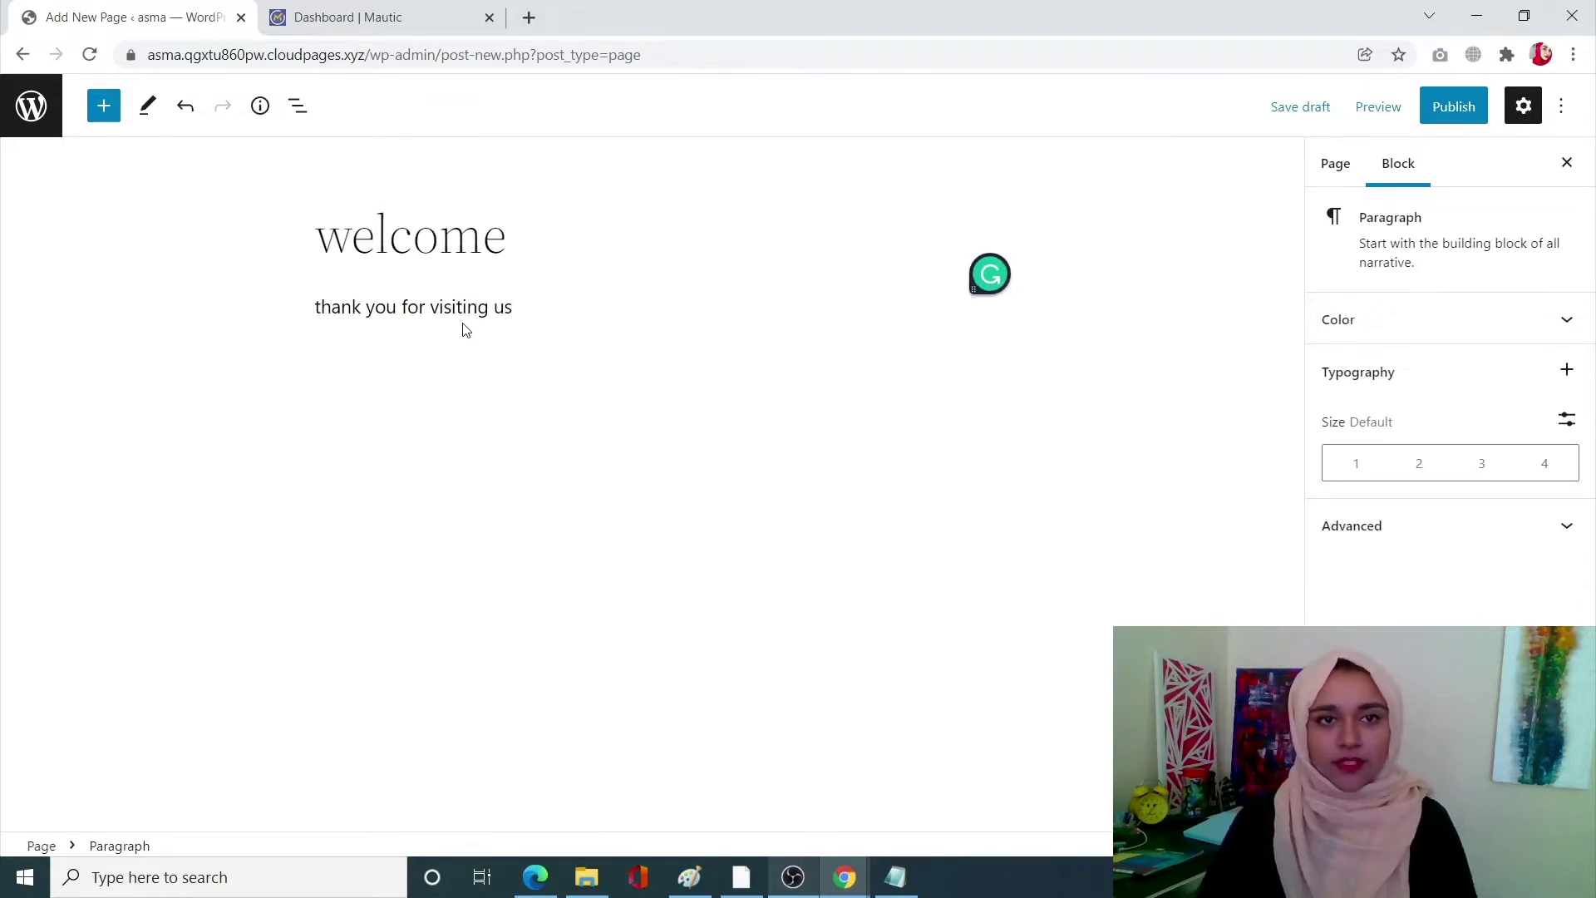
click(1458, 107)
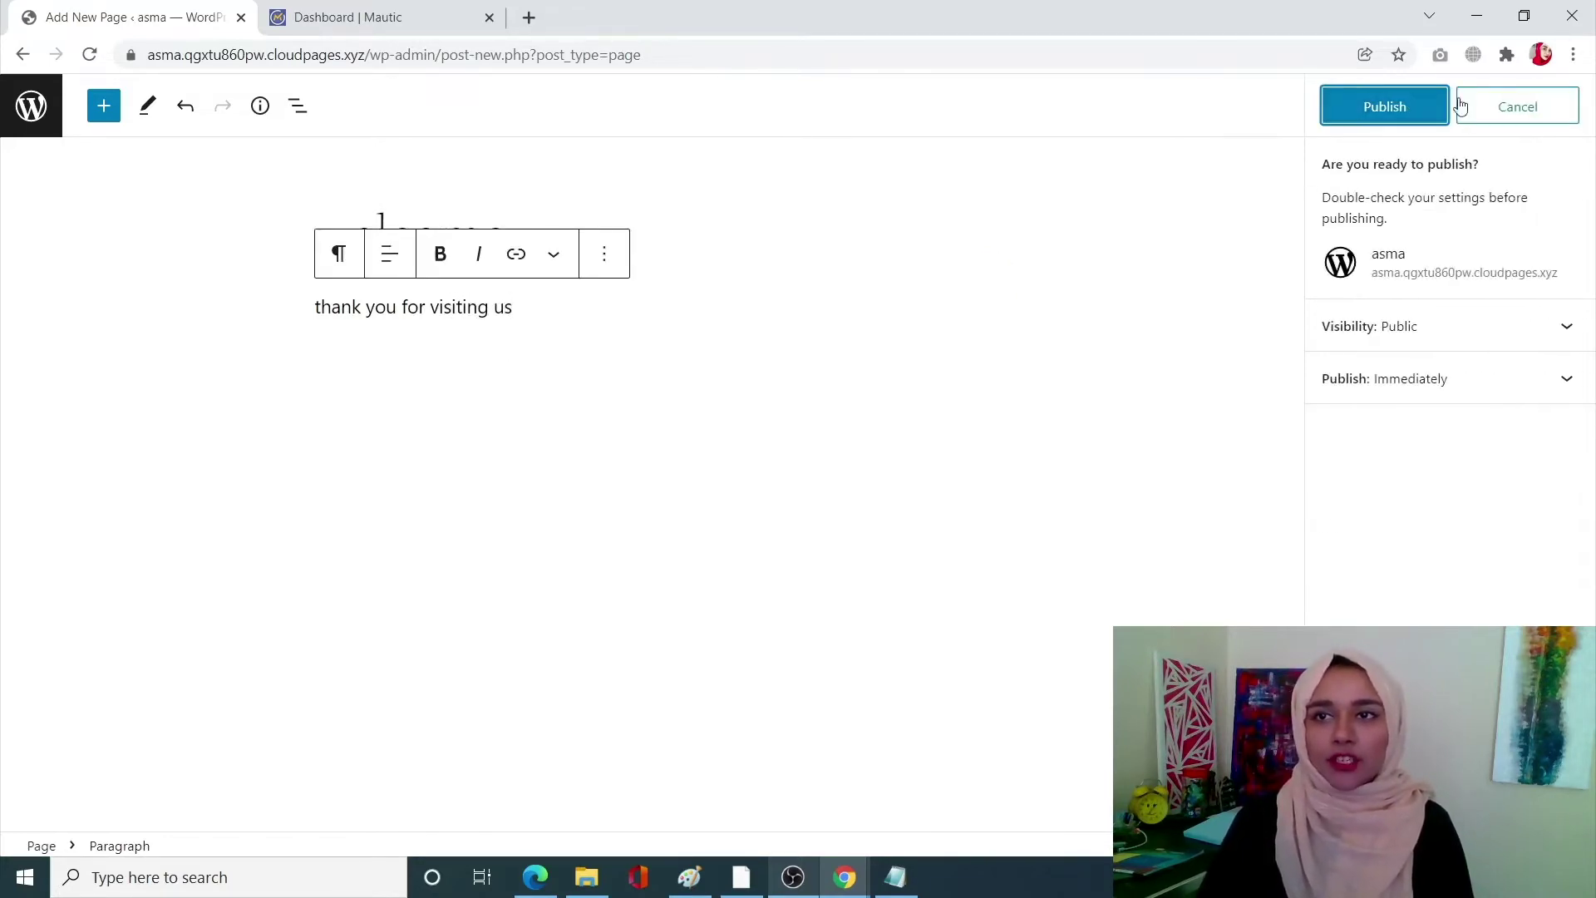
click(1429, 107)
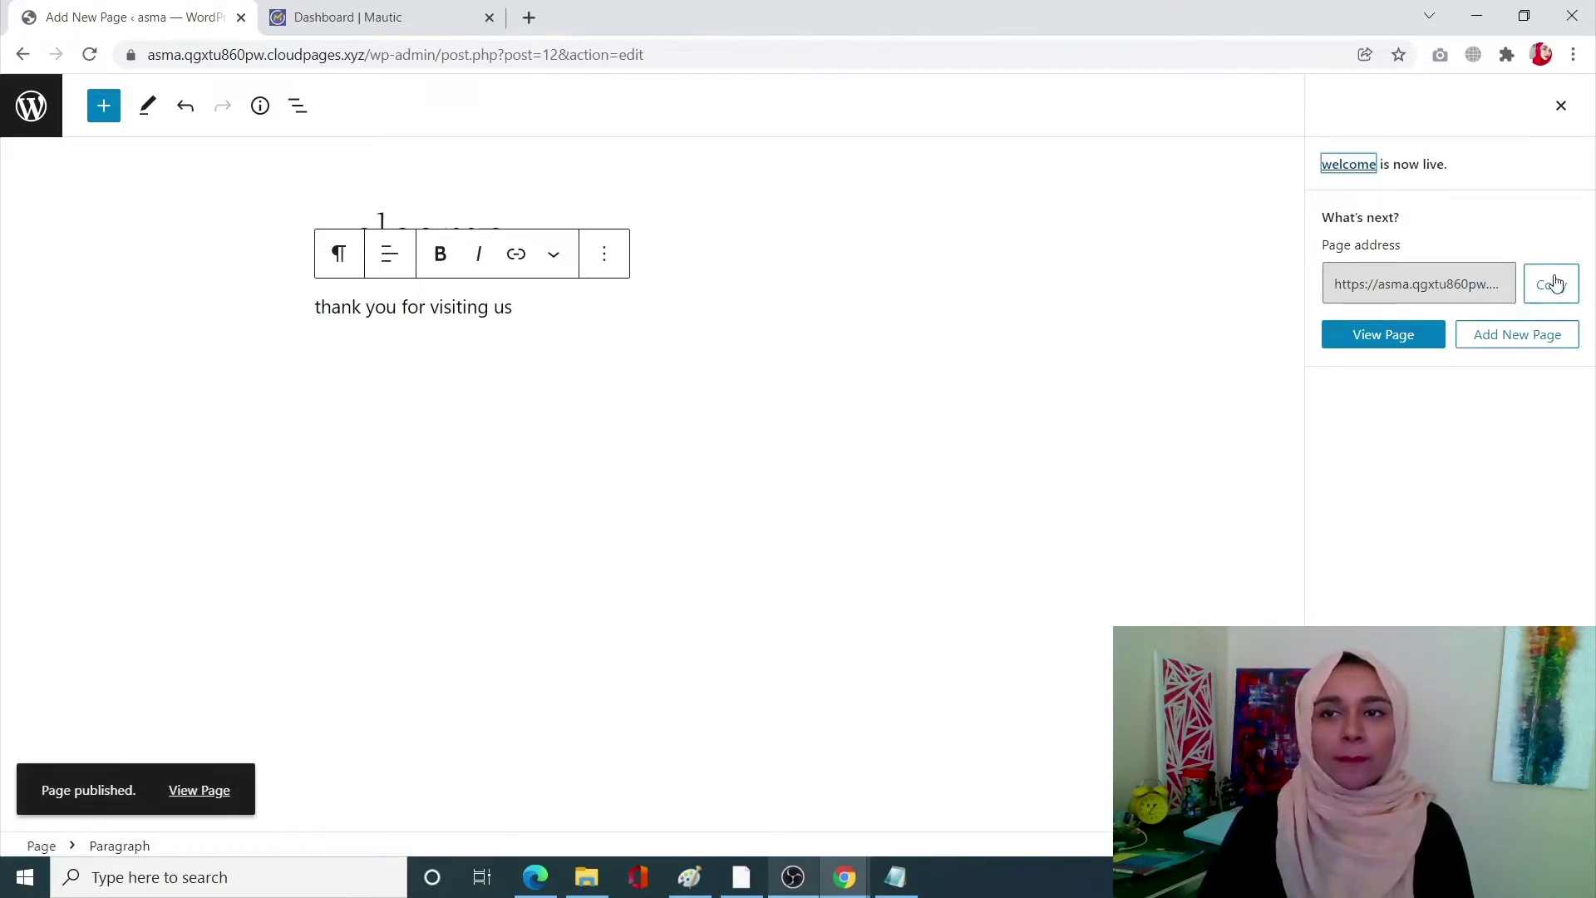
- Copy the welcome page's URL into the Notepad notes and dismiss the post-publish panel
click(1558, 284)
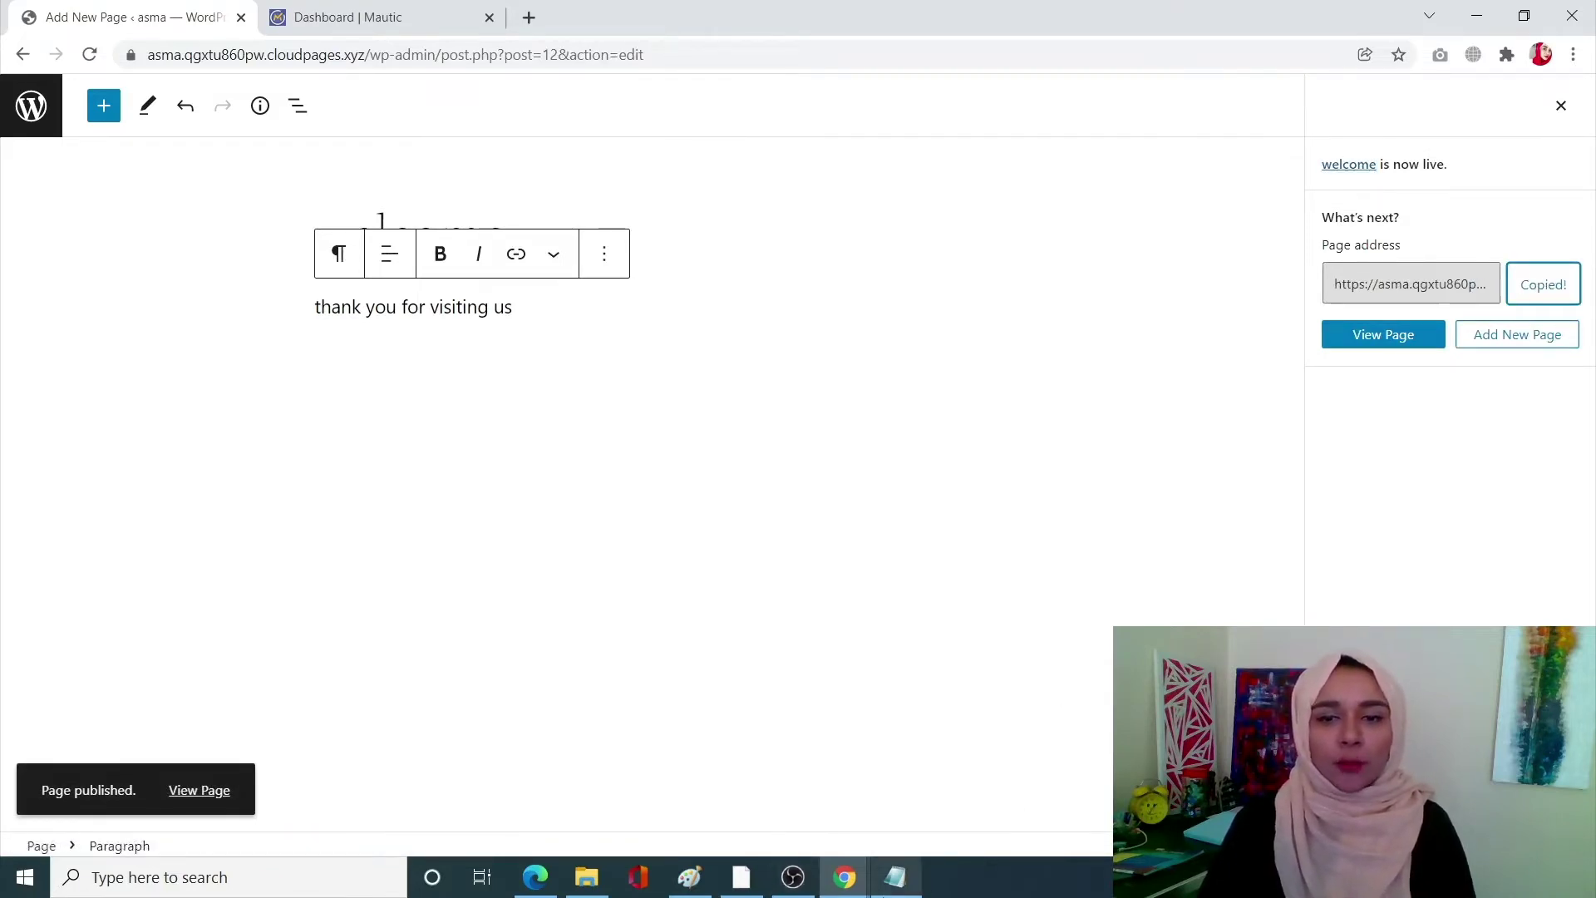
click(895, 877)
key(ctrl+v)
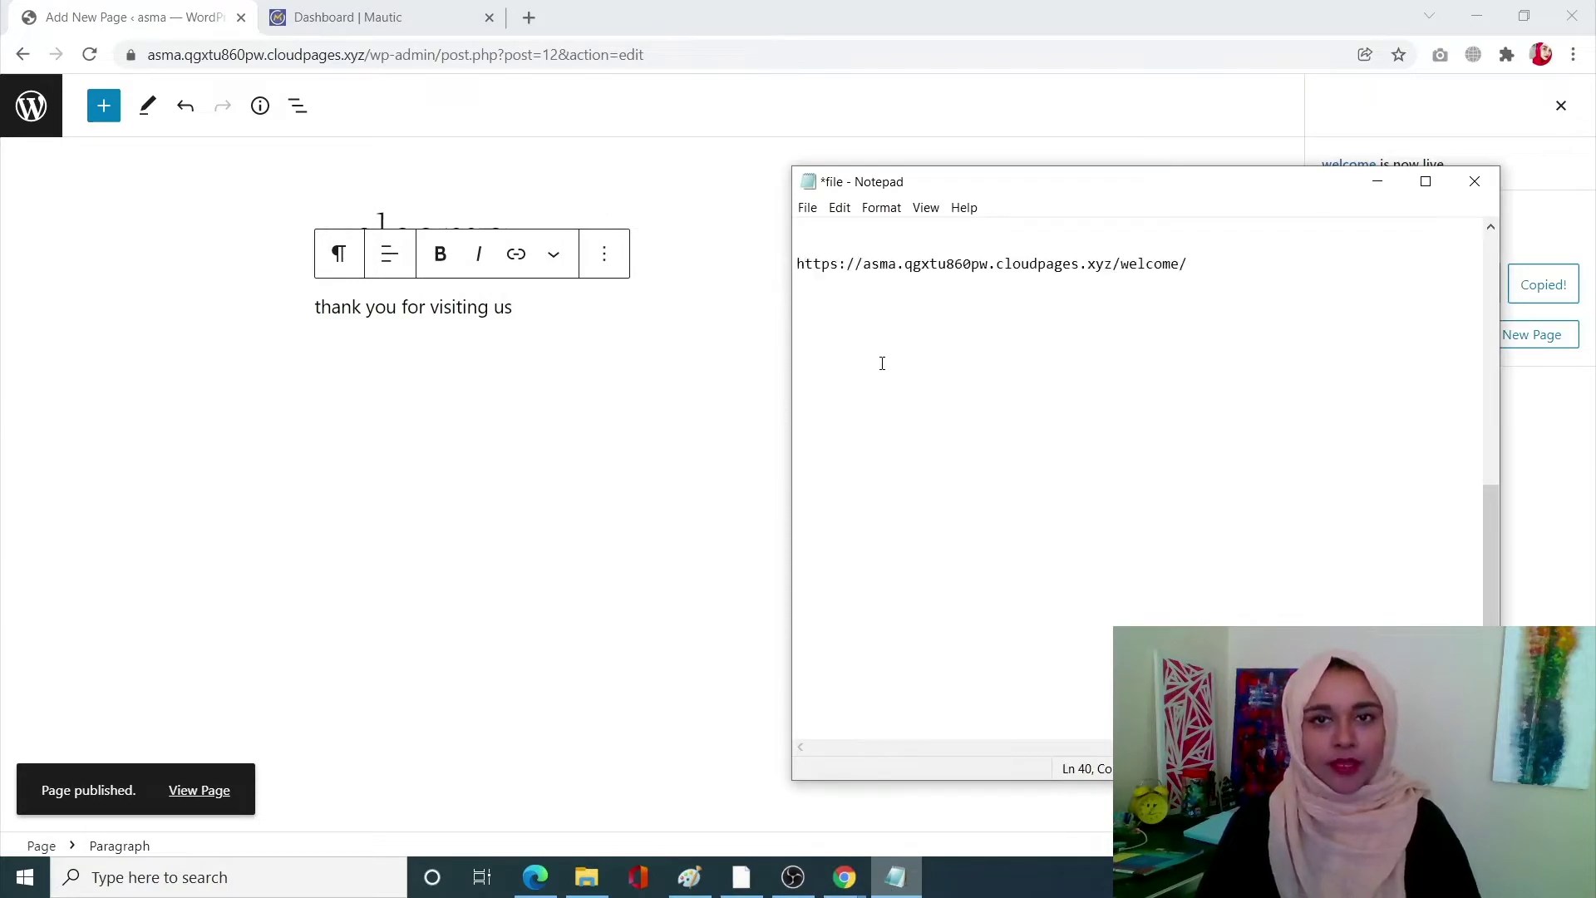
click(735, 403)
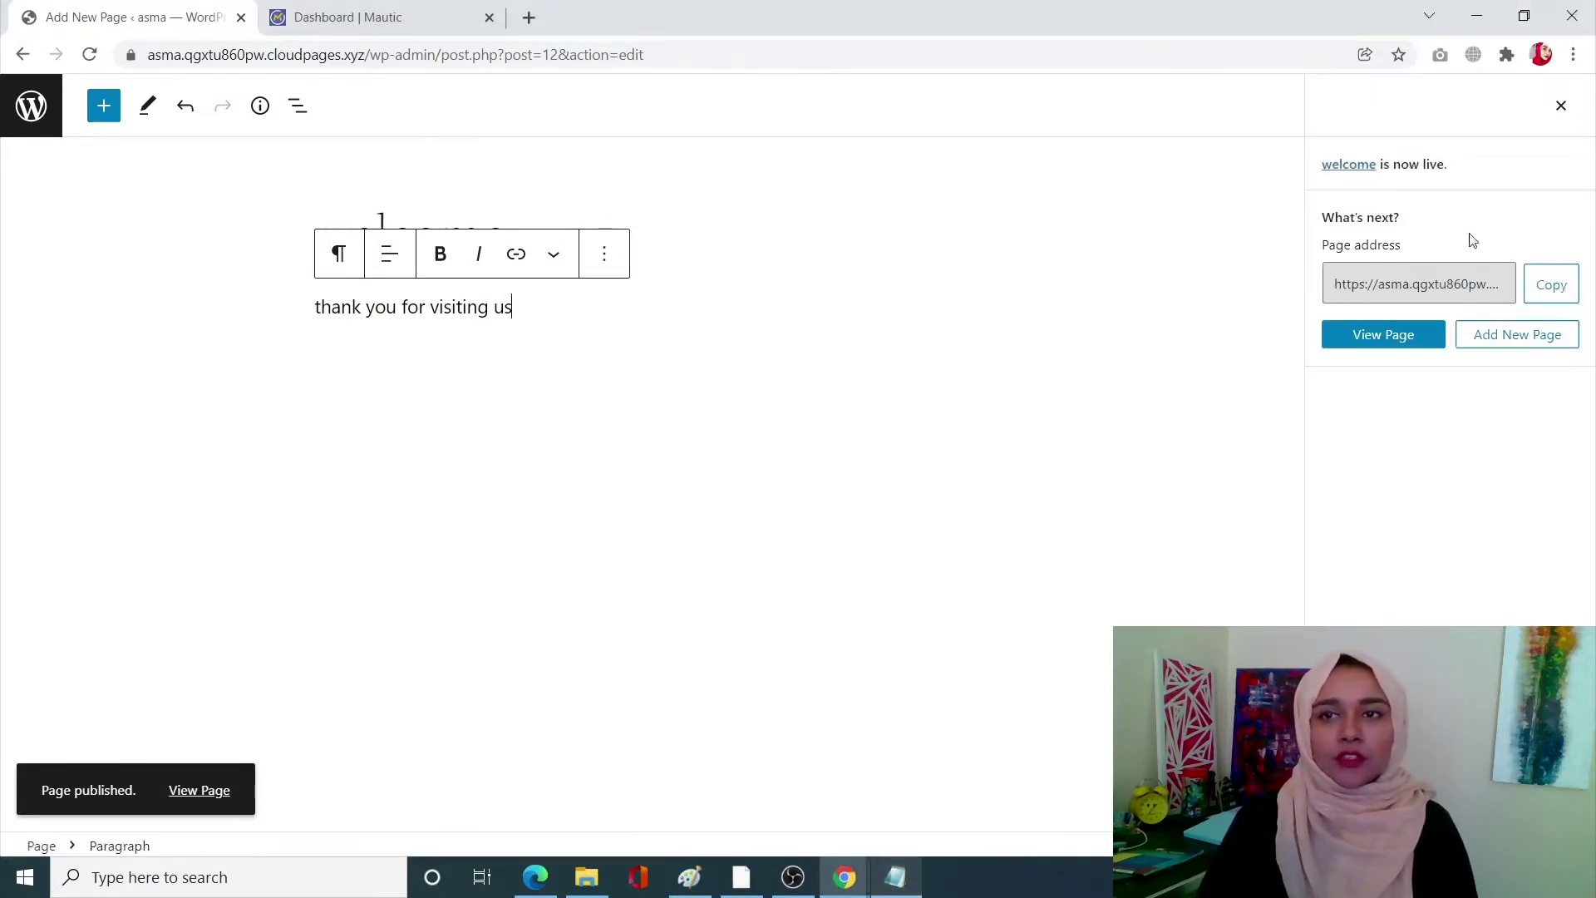
click(1560, 106)
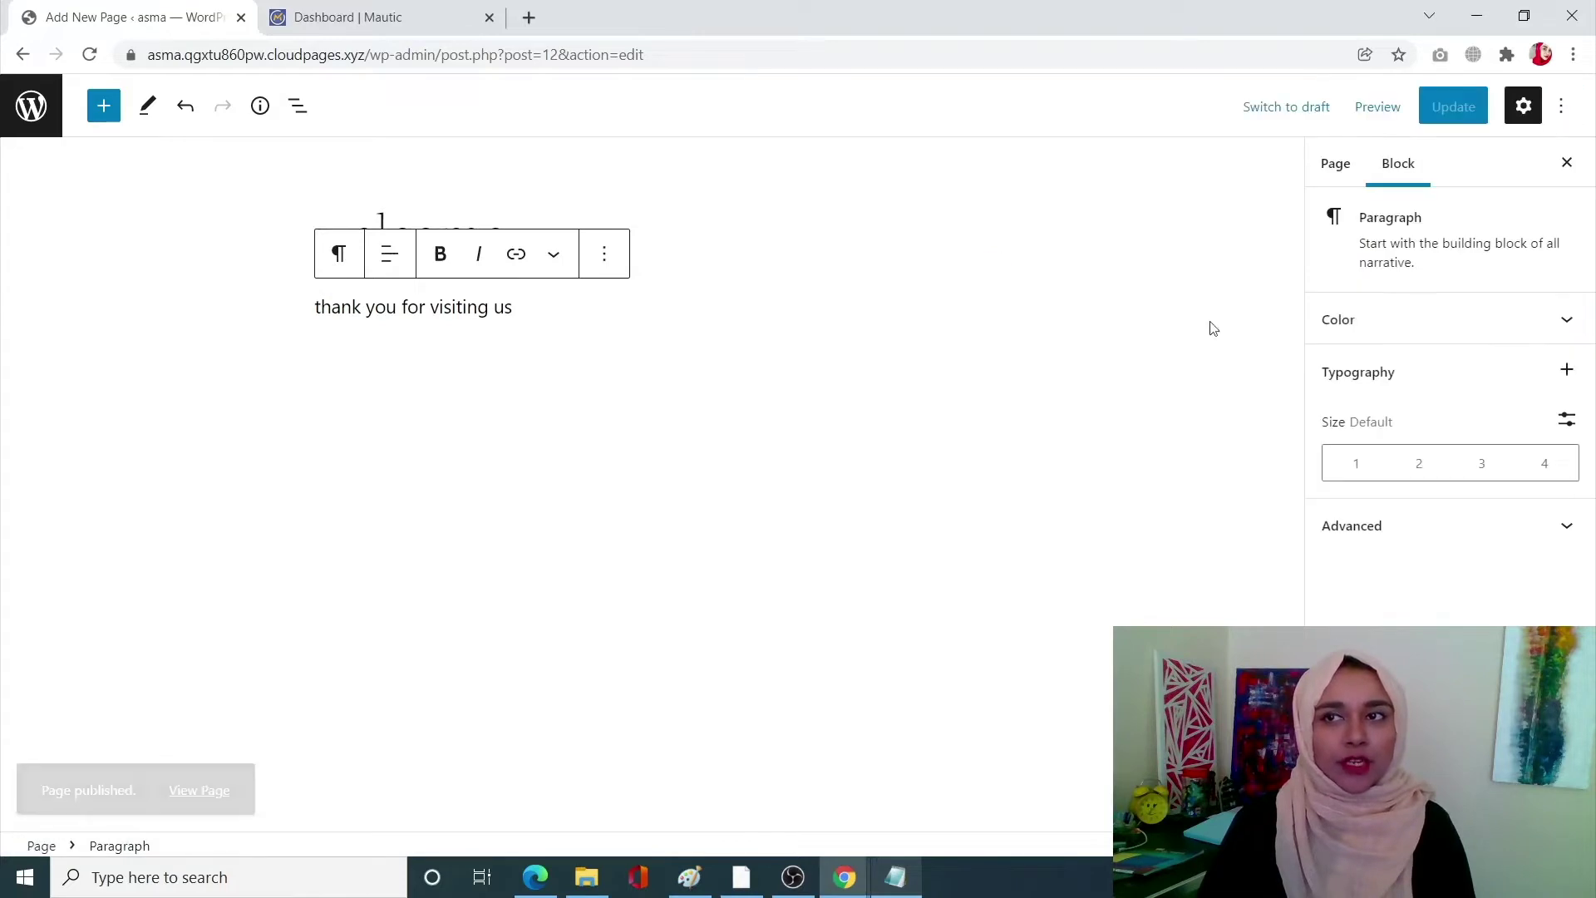
- Find the WP Mautic plugin by searching 'wp mautic' under Plugins > Add New, then install and activate it
click(48, 88)
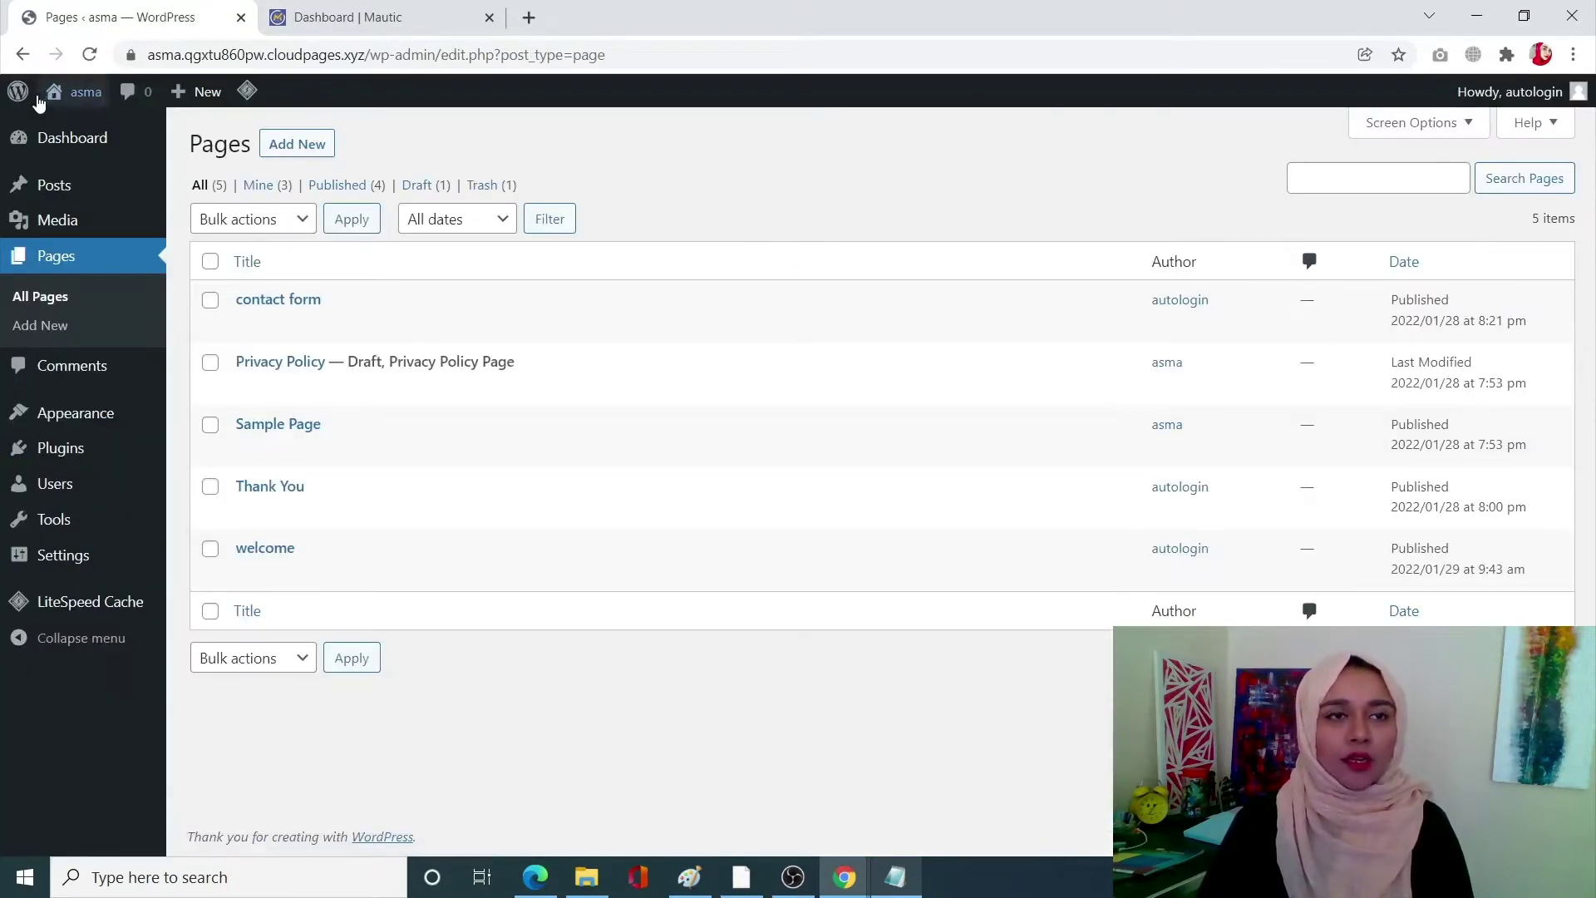
mouse_move(72, 125)
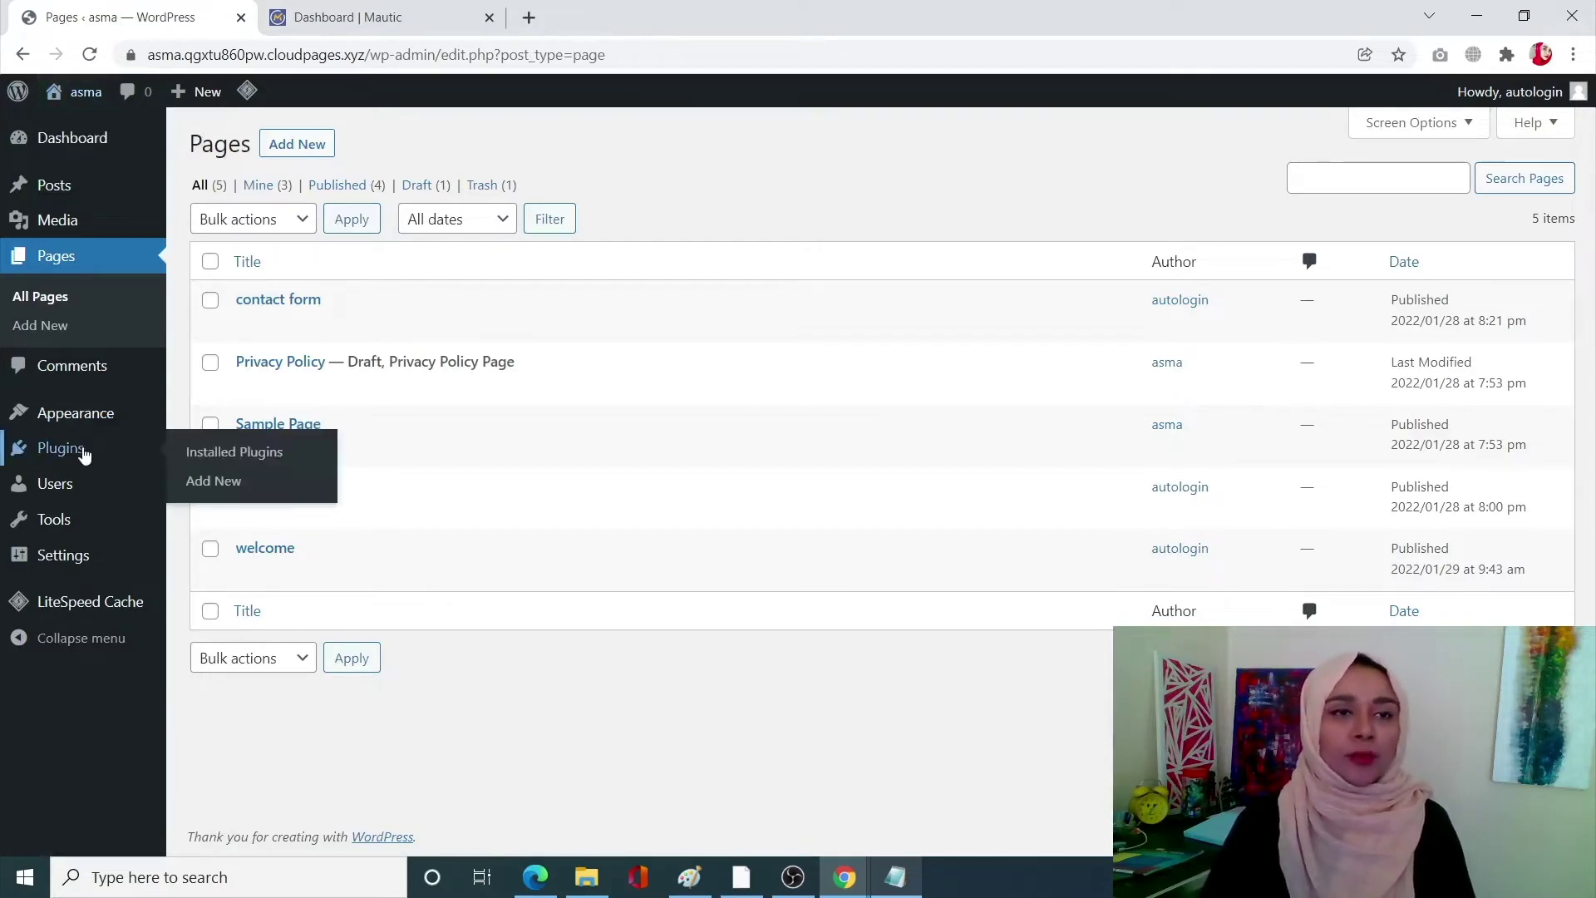
mouse_move(89, 464)
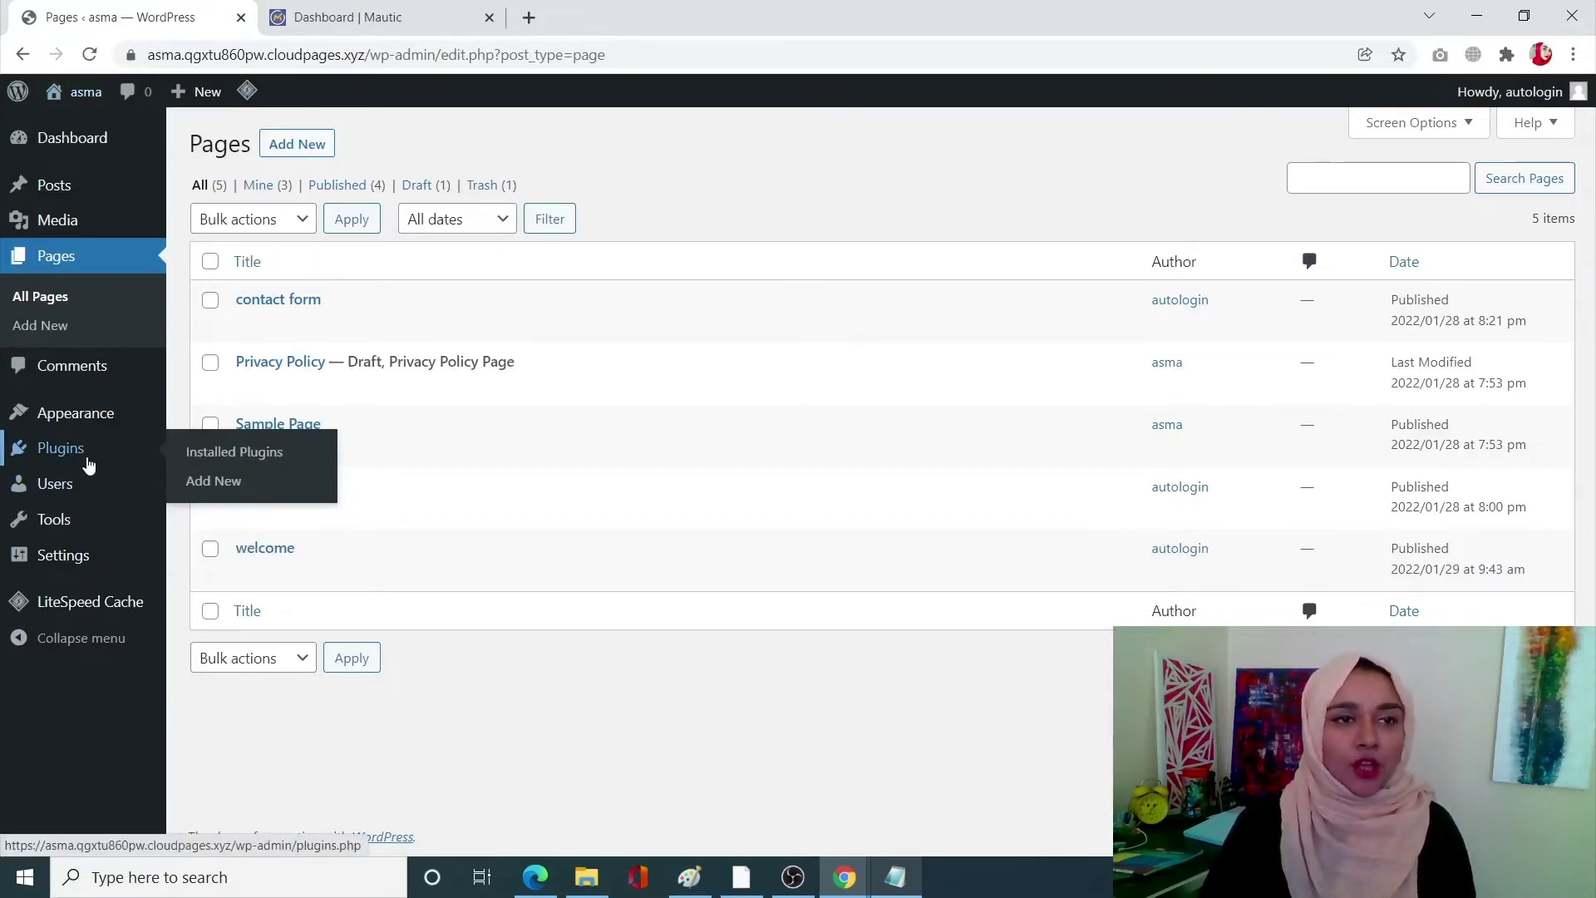
click(220, 483)
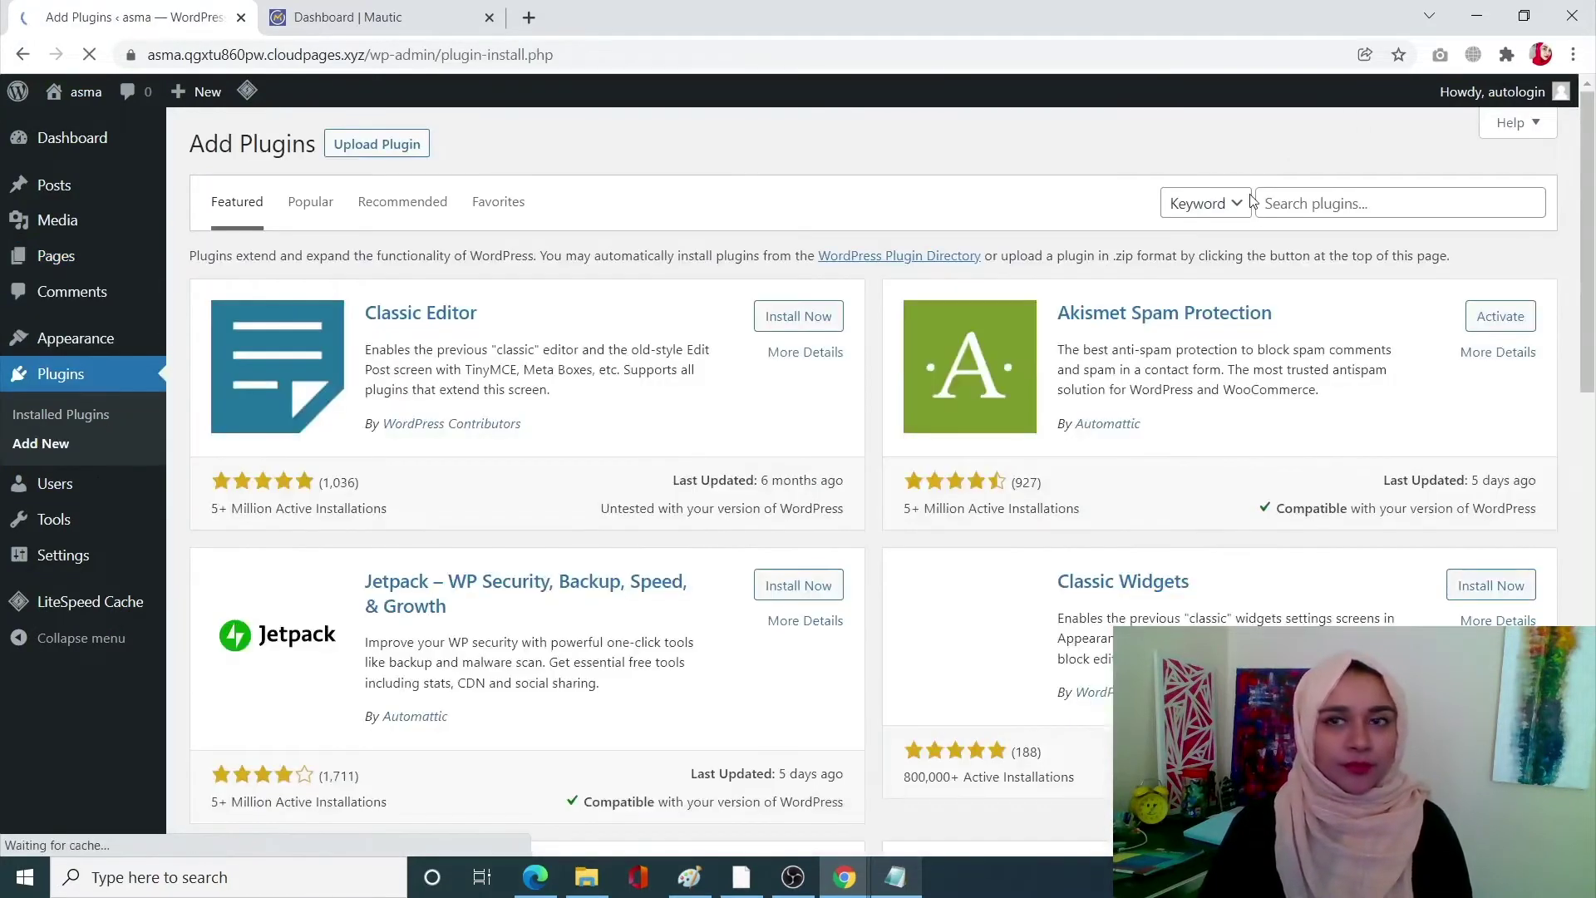
click(1300, 202)
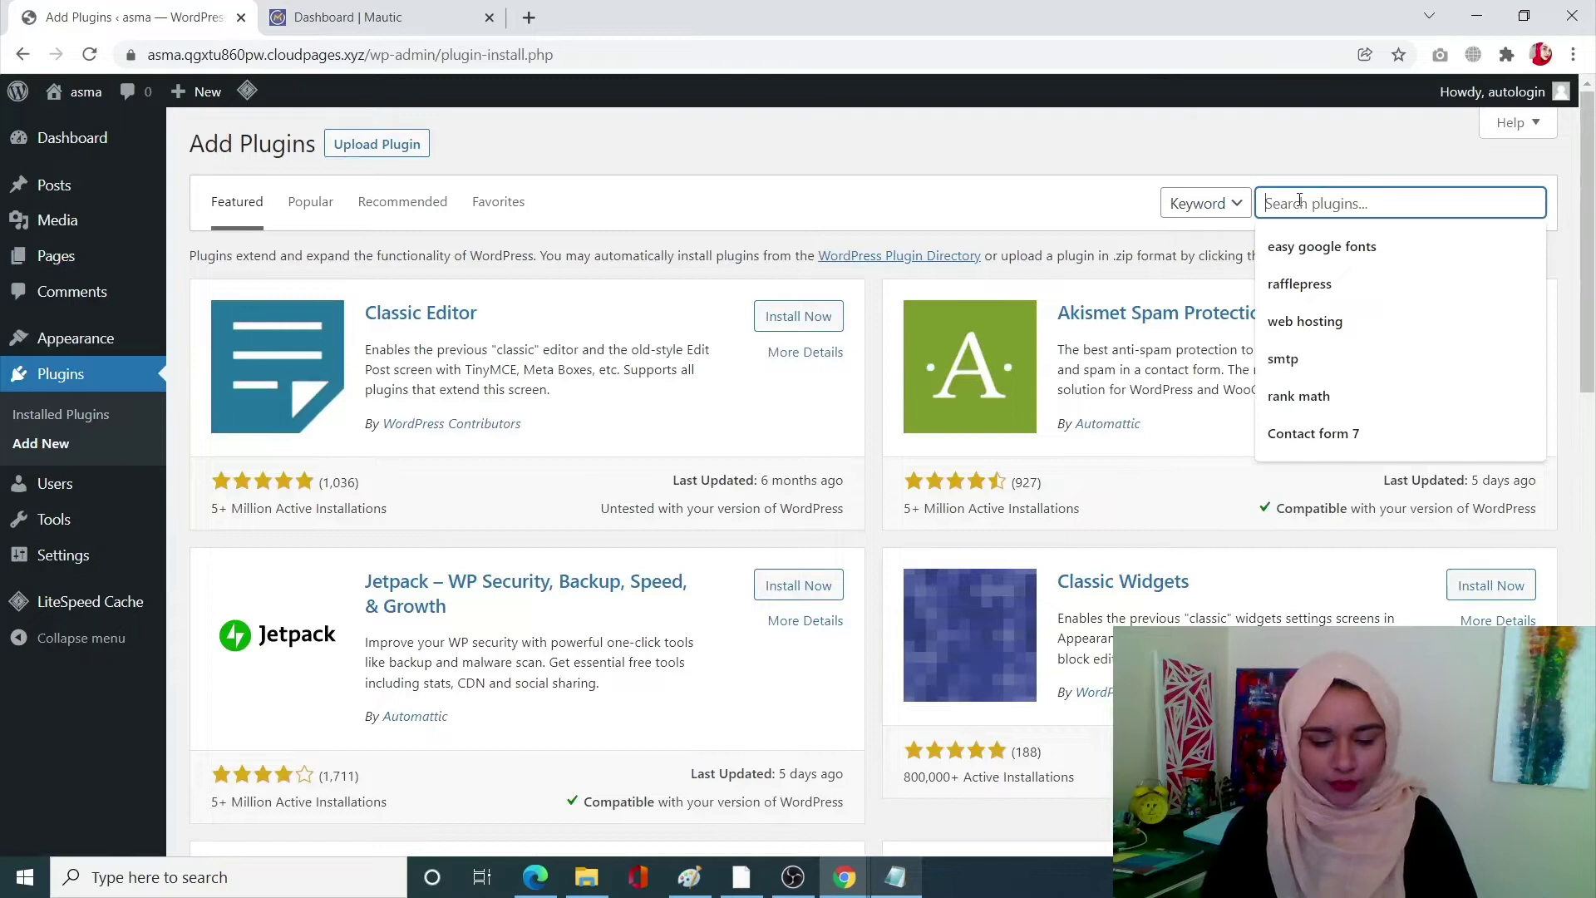
text(wp )
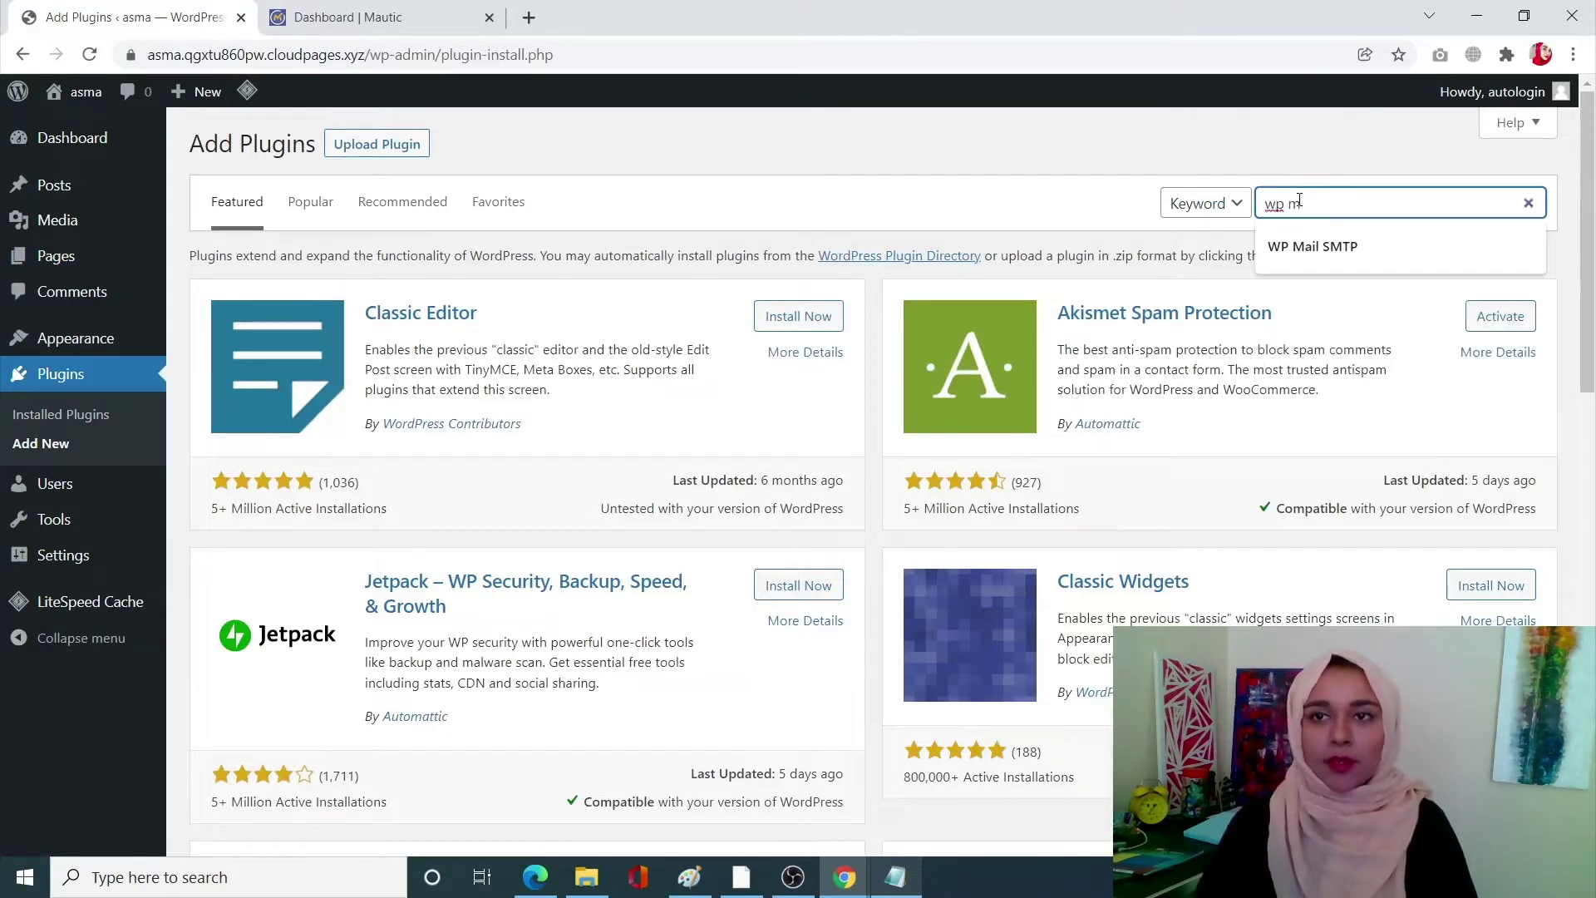
text(ma)
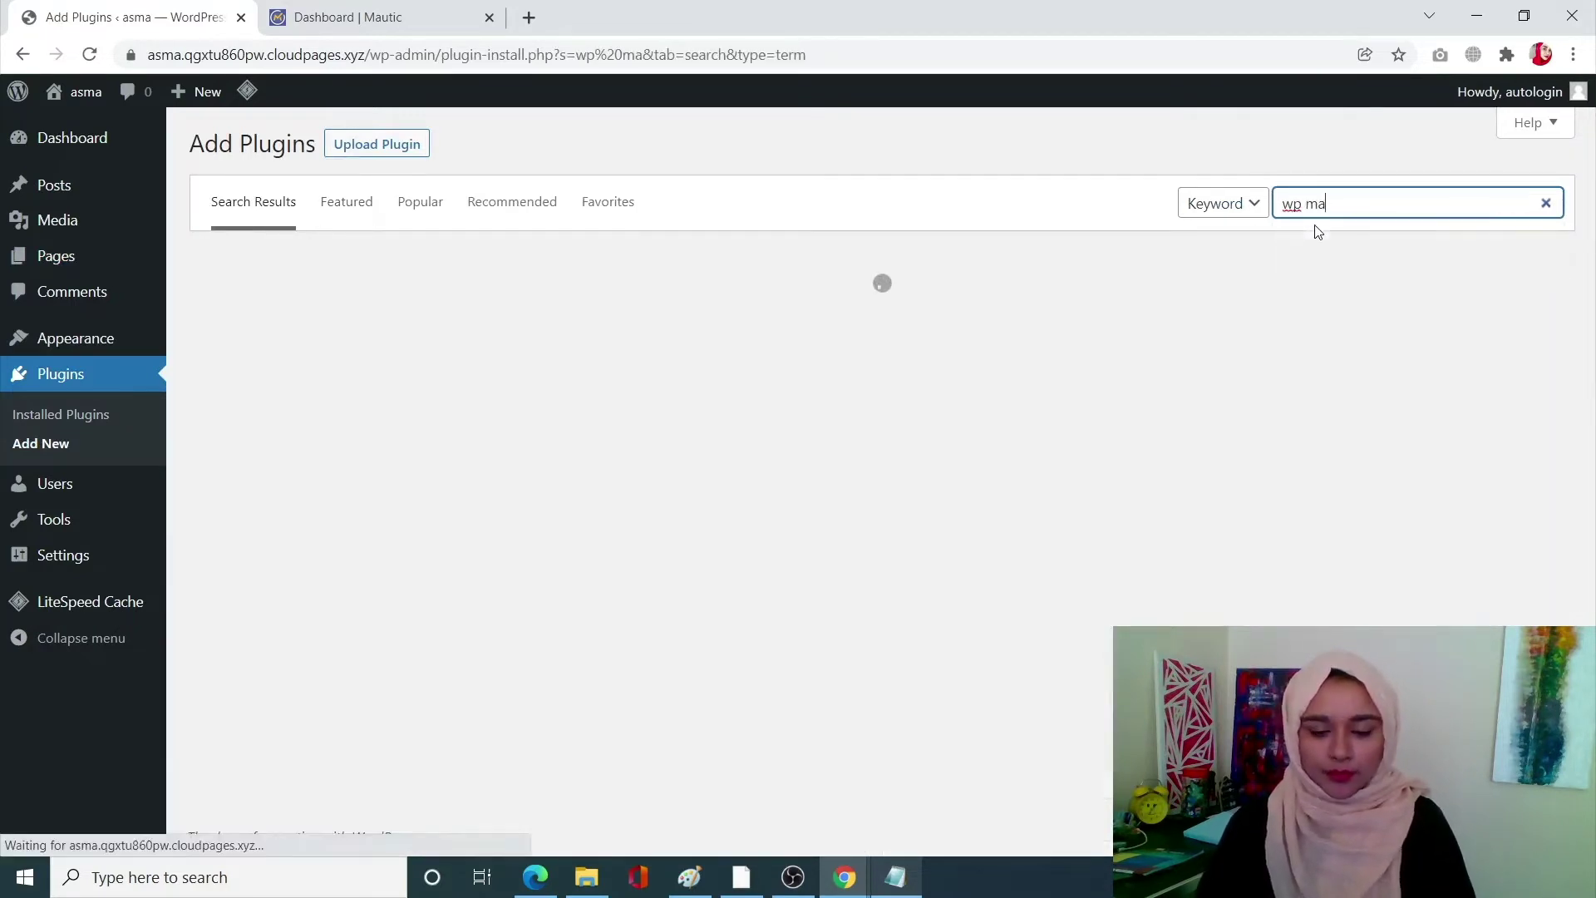
text(uti)
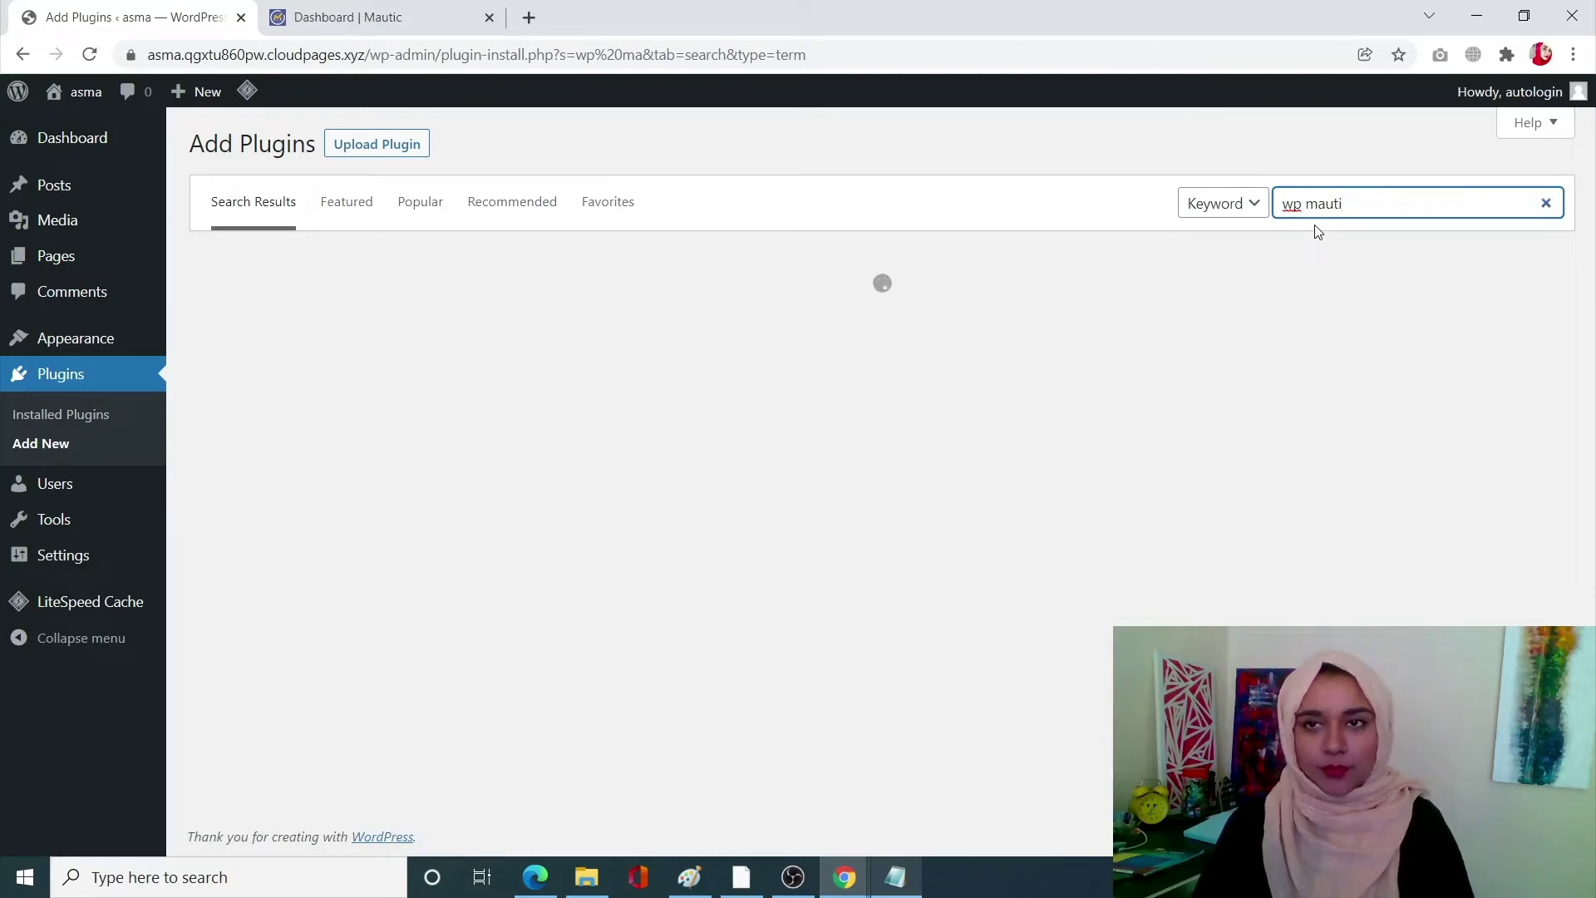
text(c)
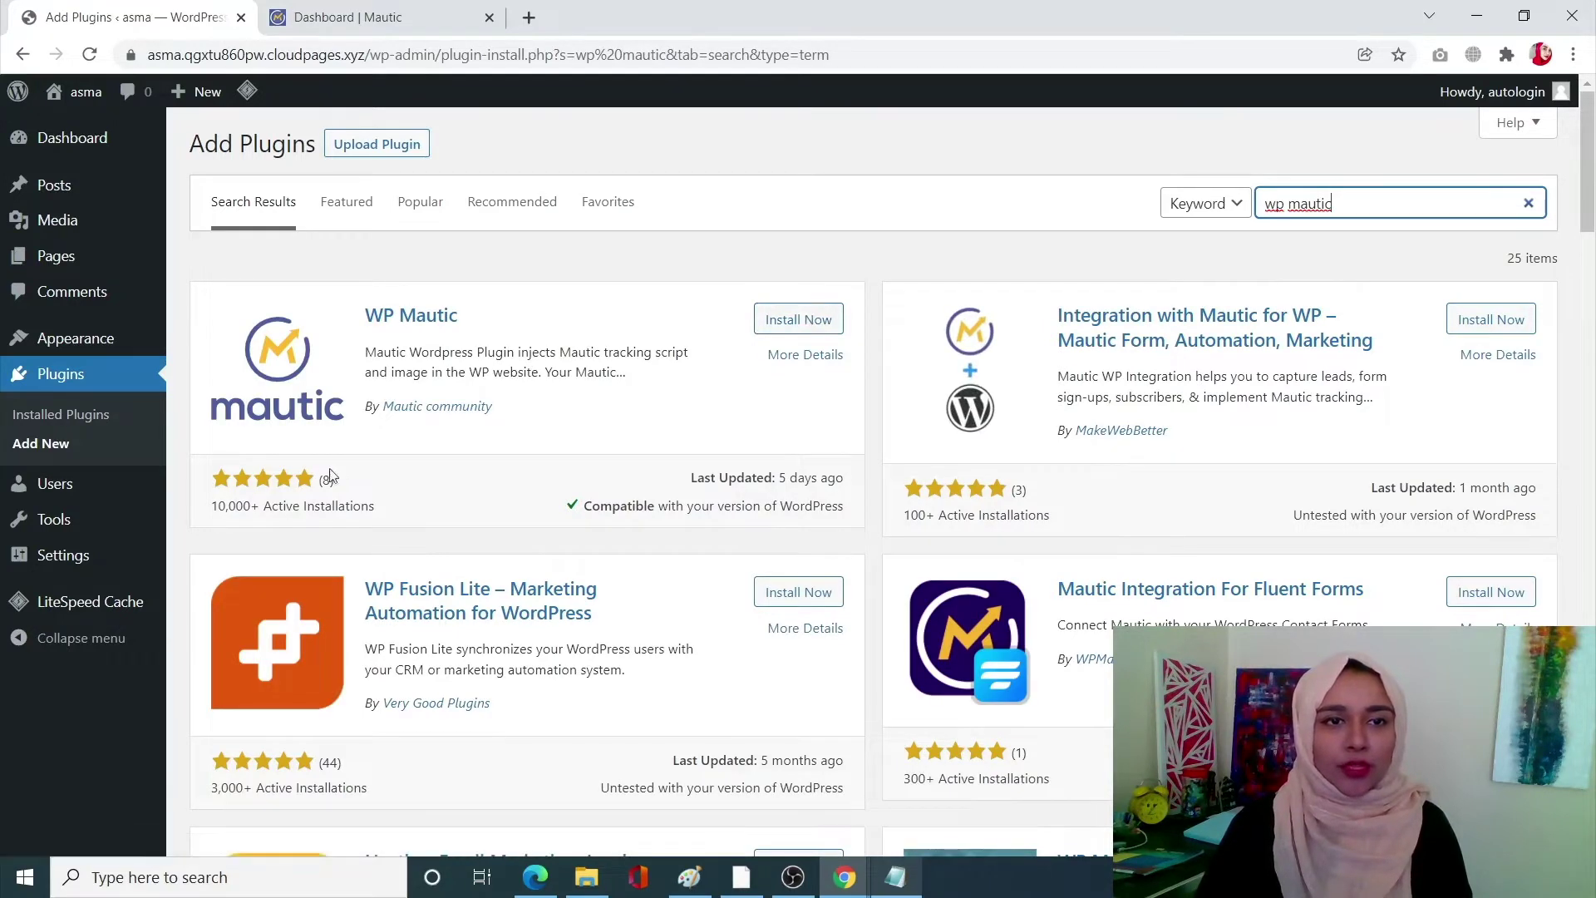
click(823, 324)
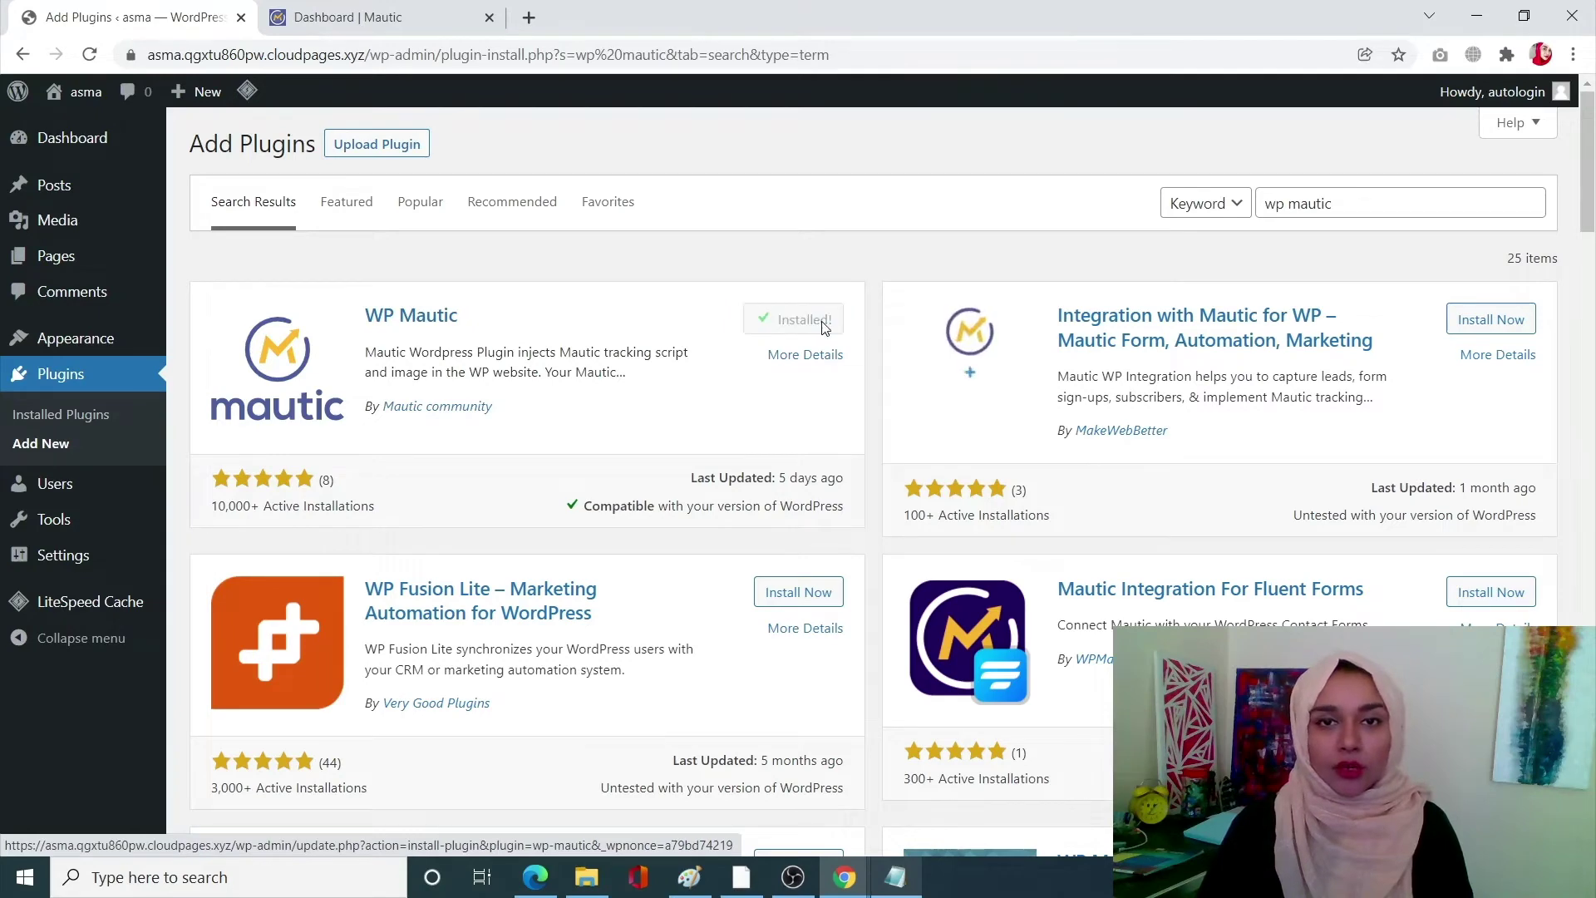
click(823, 328)
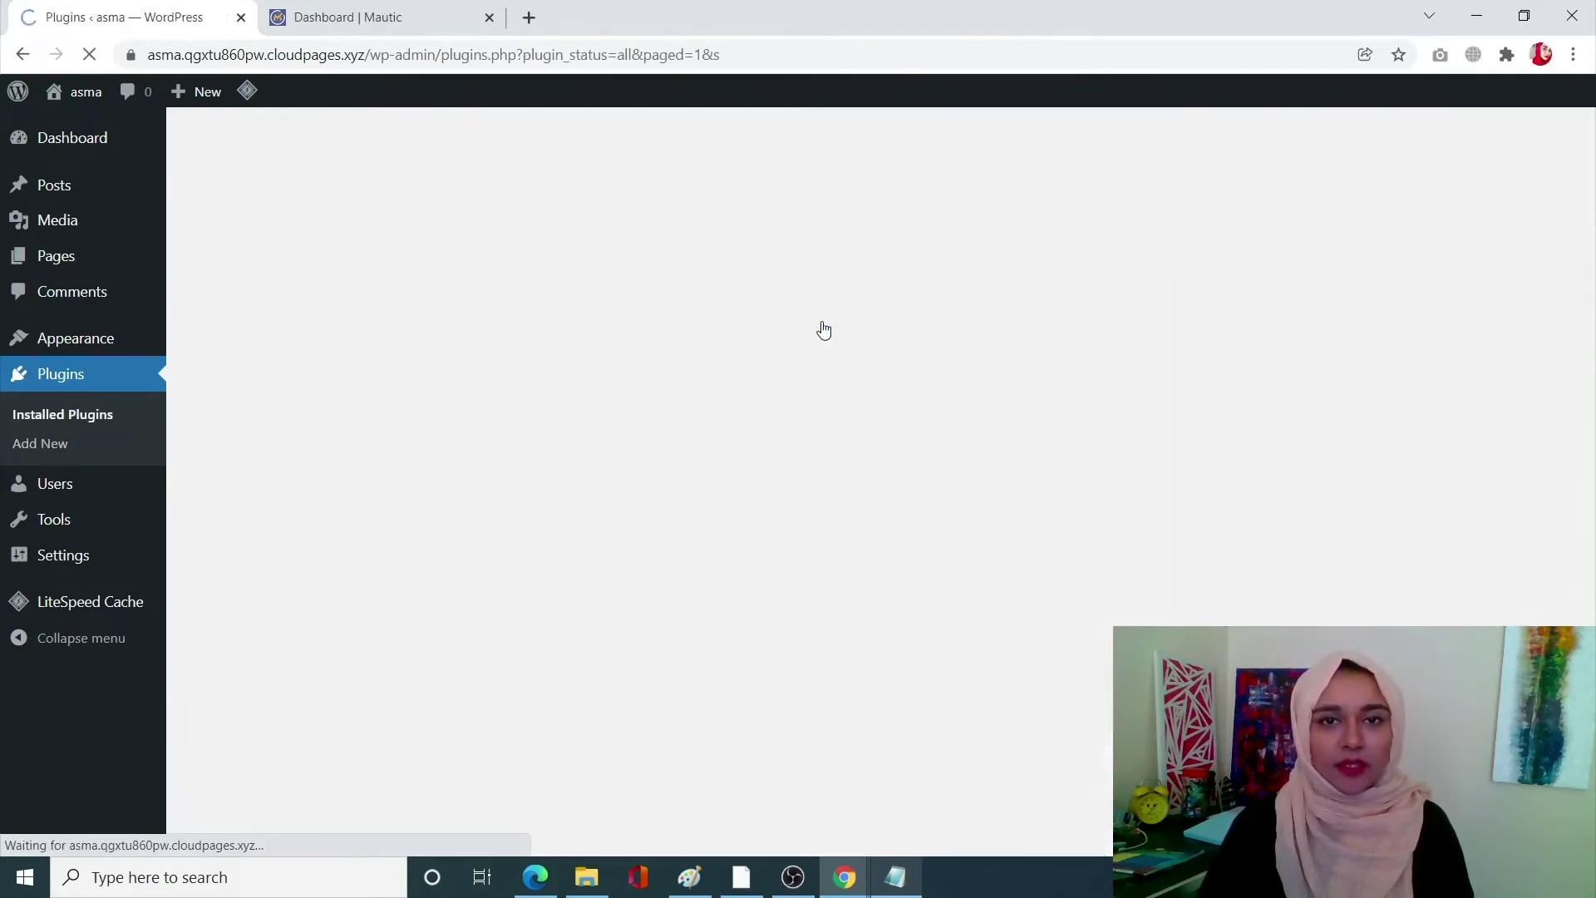
scroll(392, 595, down, 1)
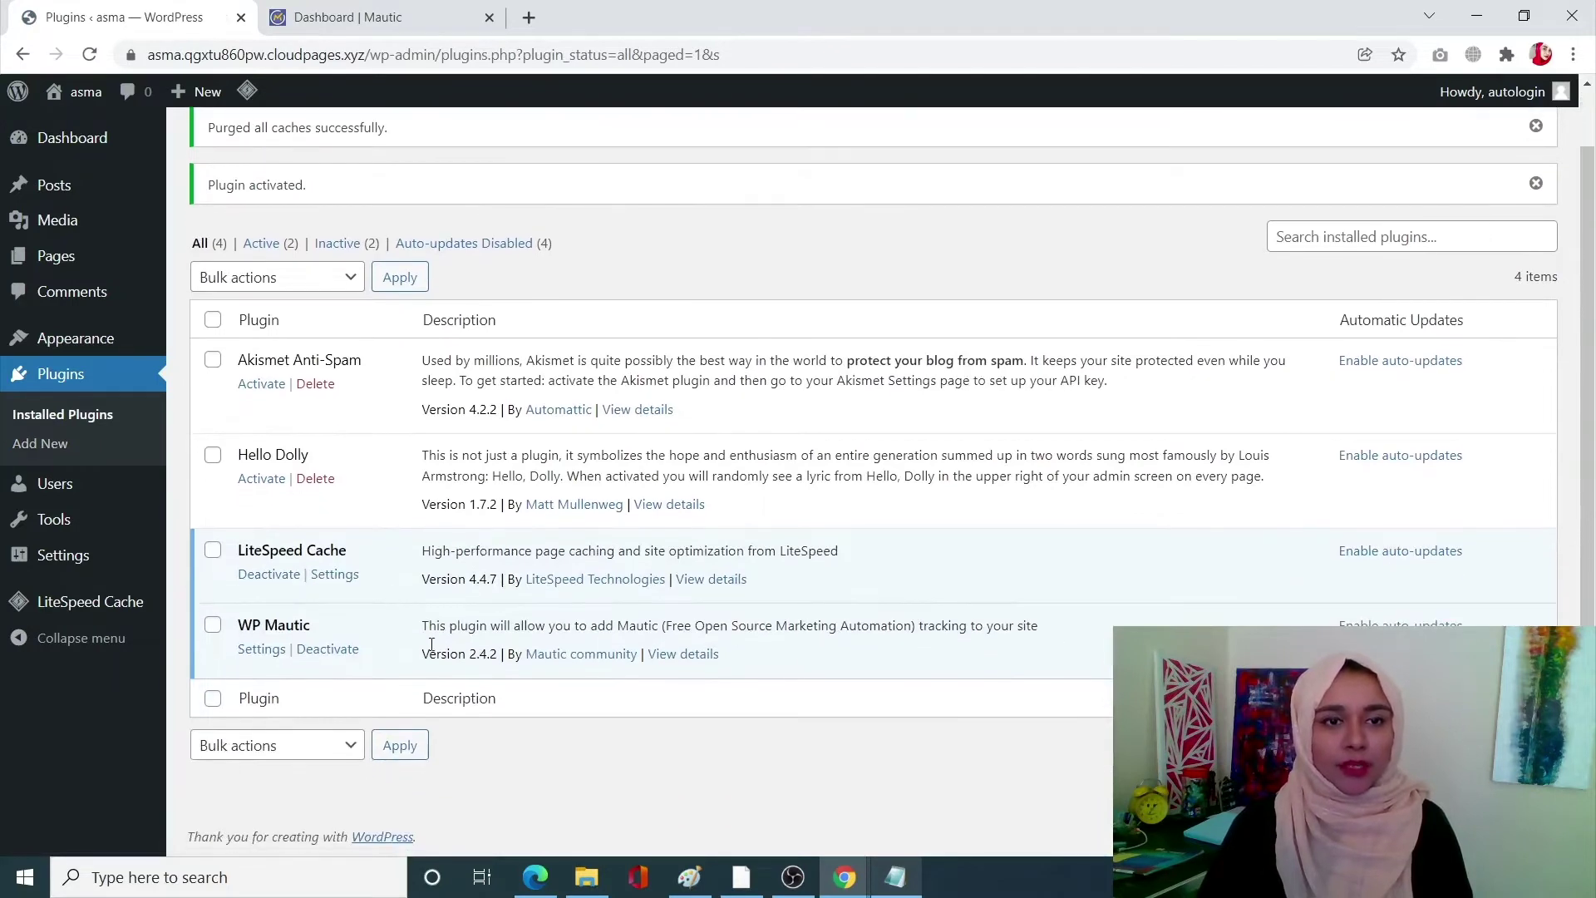
click(247, 651)
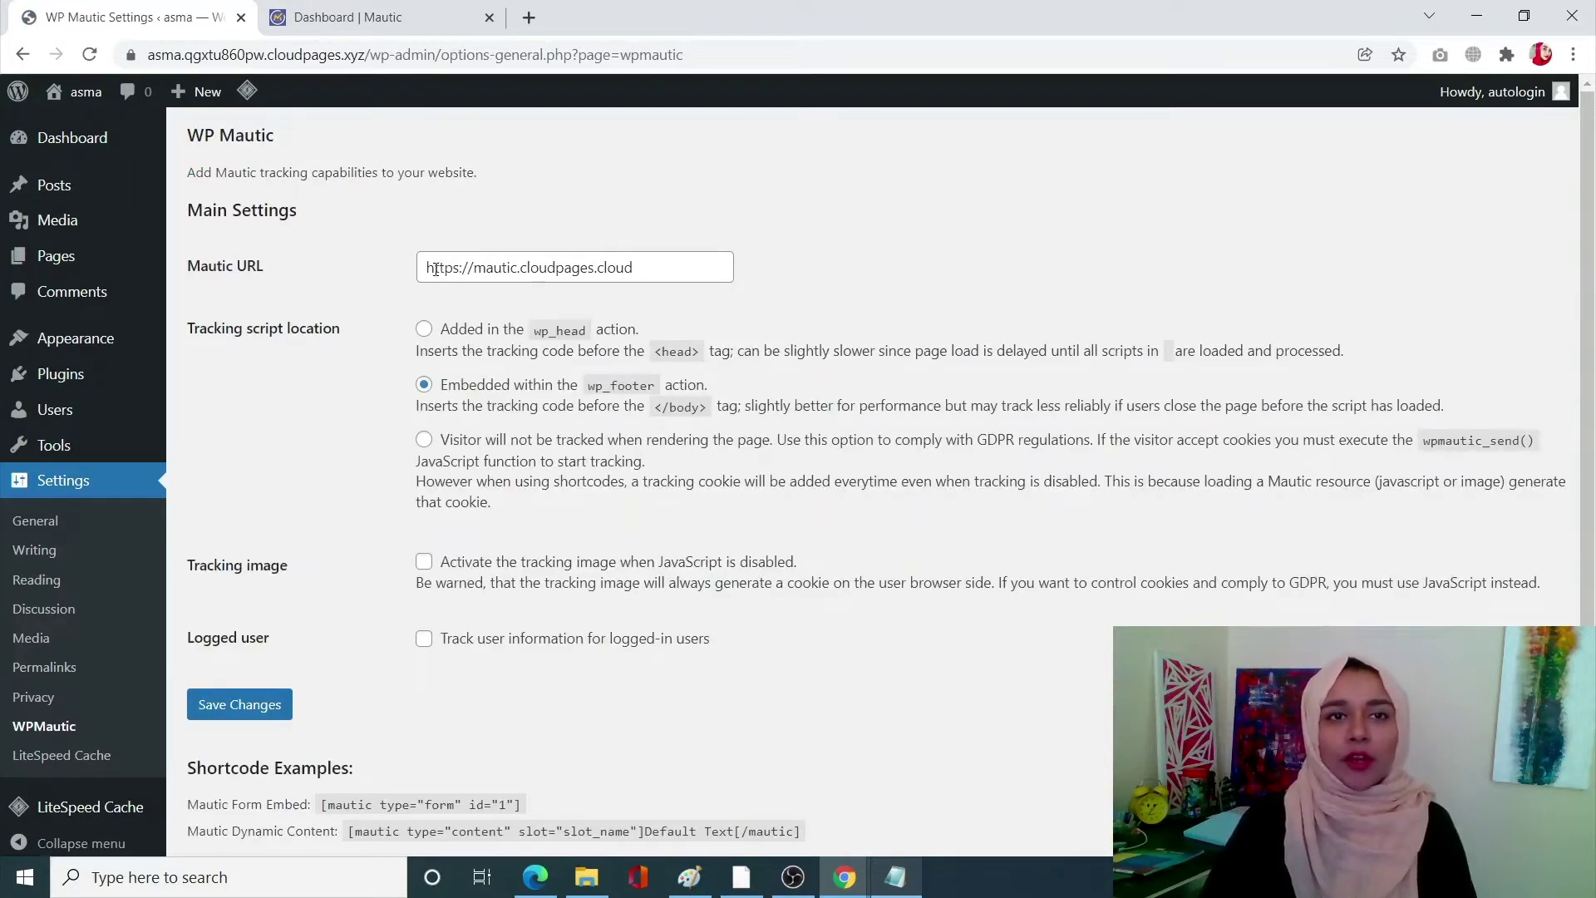
drag(433, 270, 416, 271)
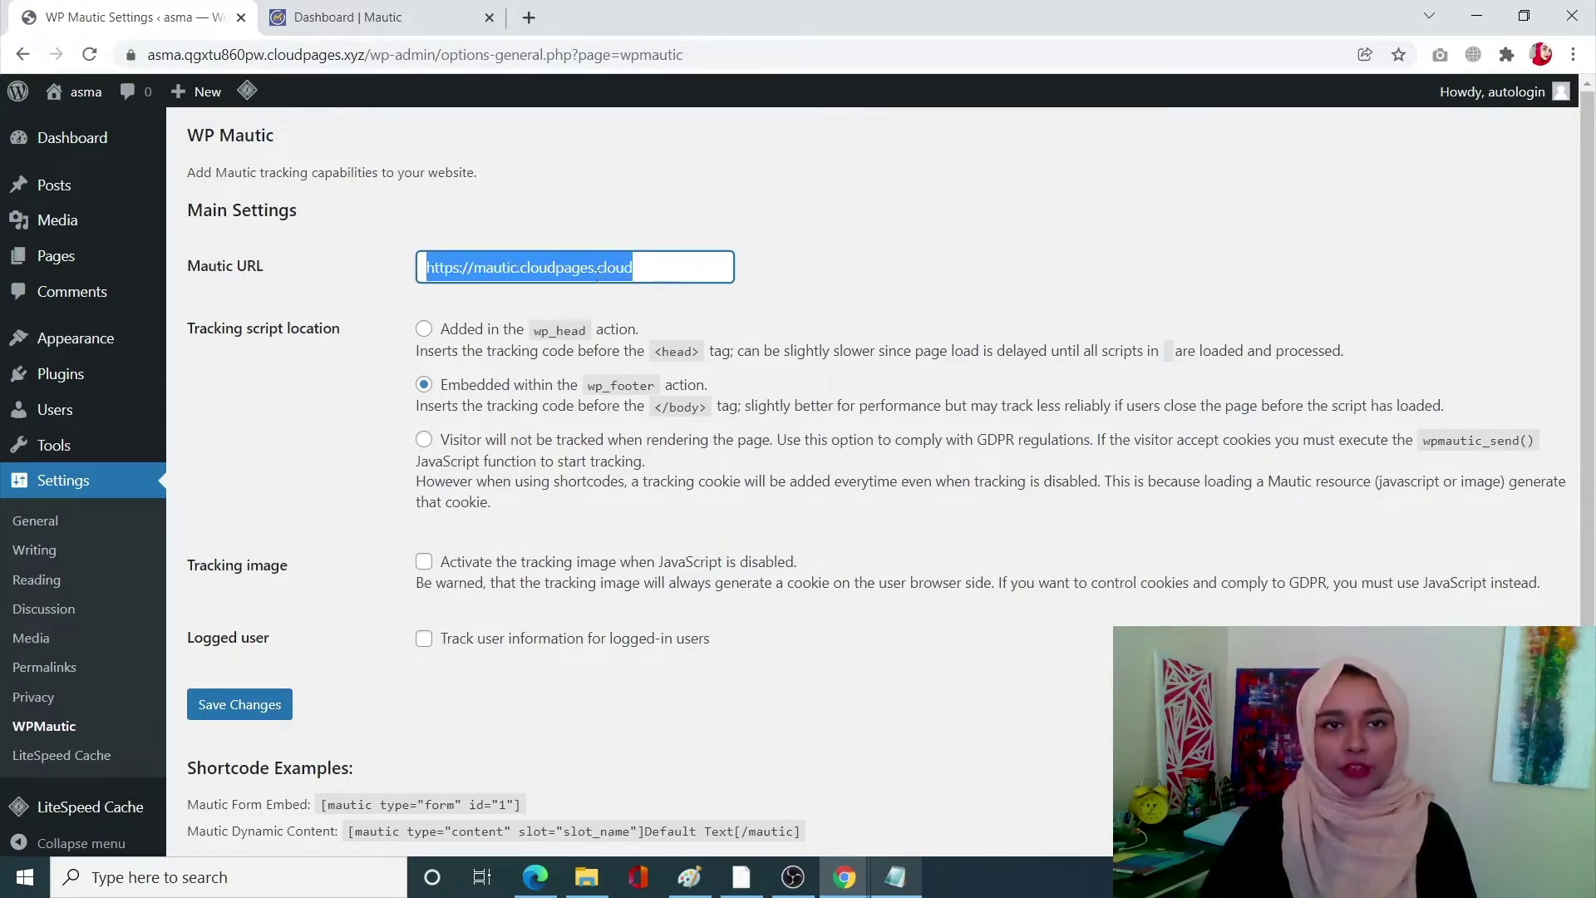
click(405, 432)
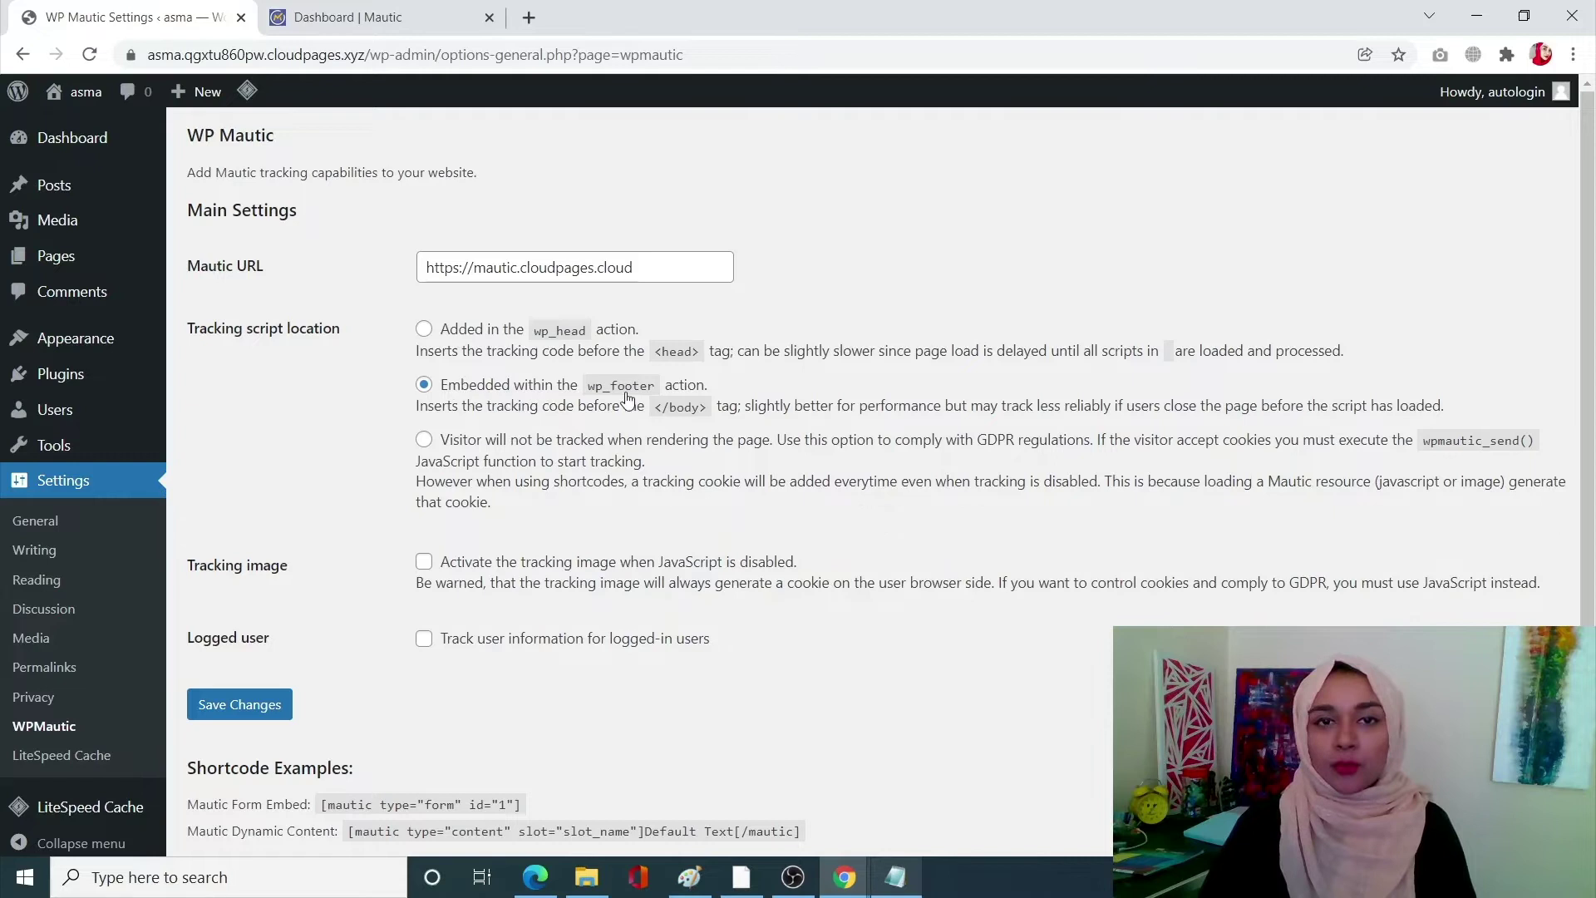
scroll(633, 400, down, 2)
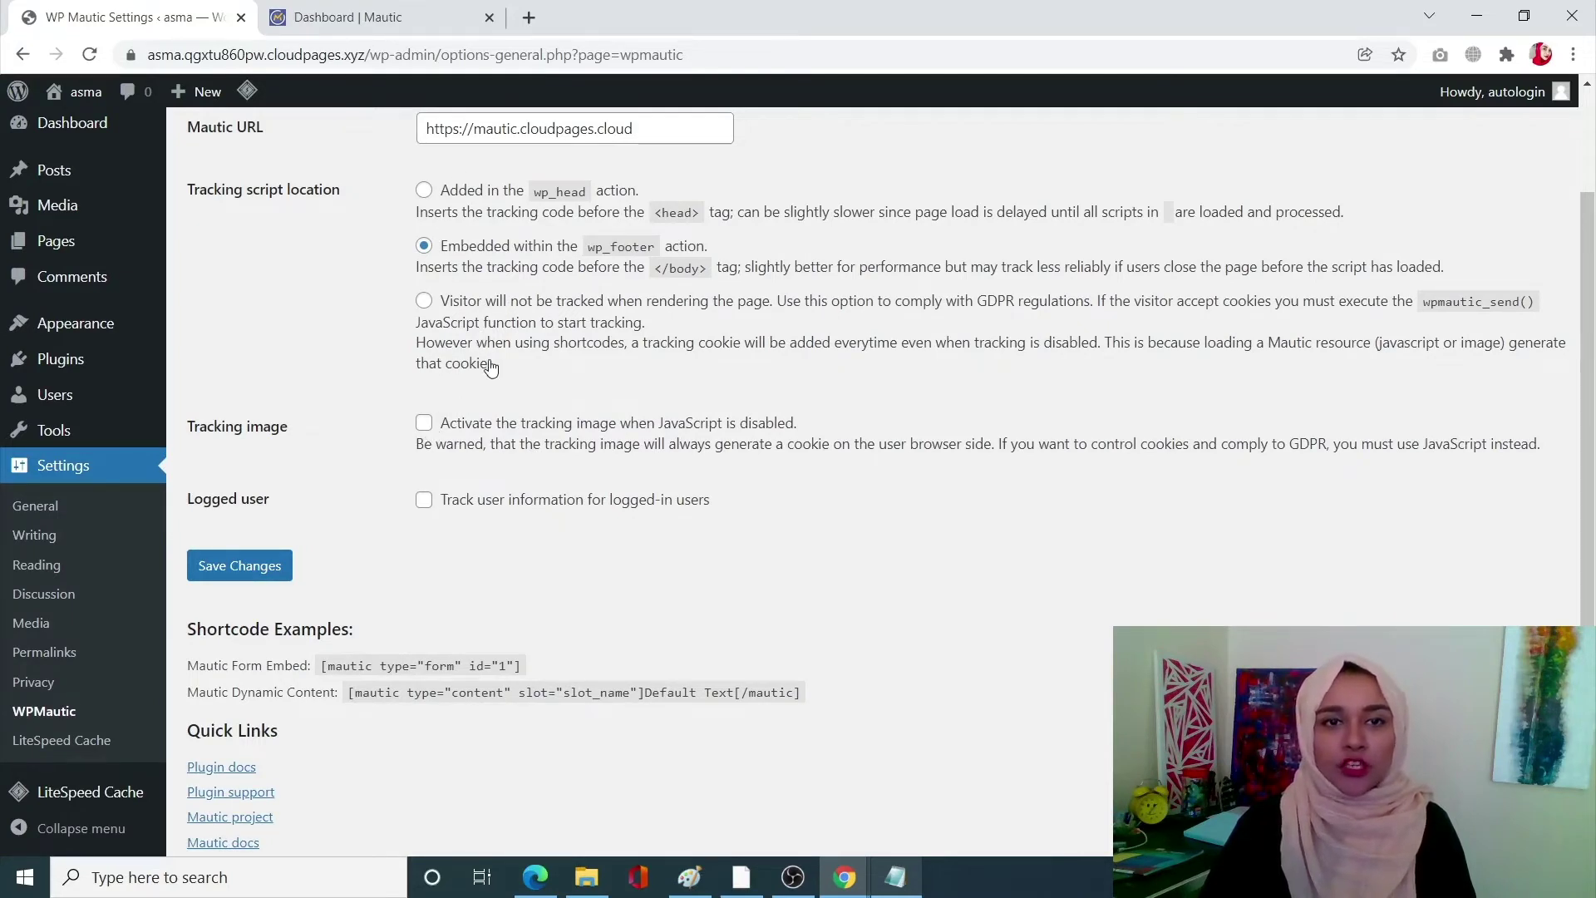
click(232, 566)
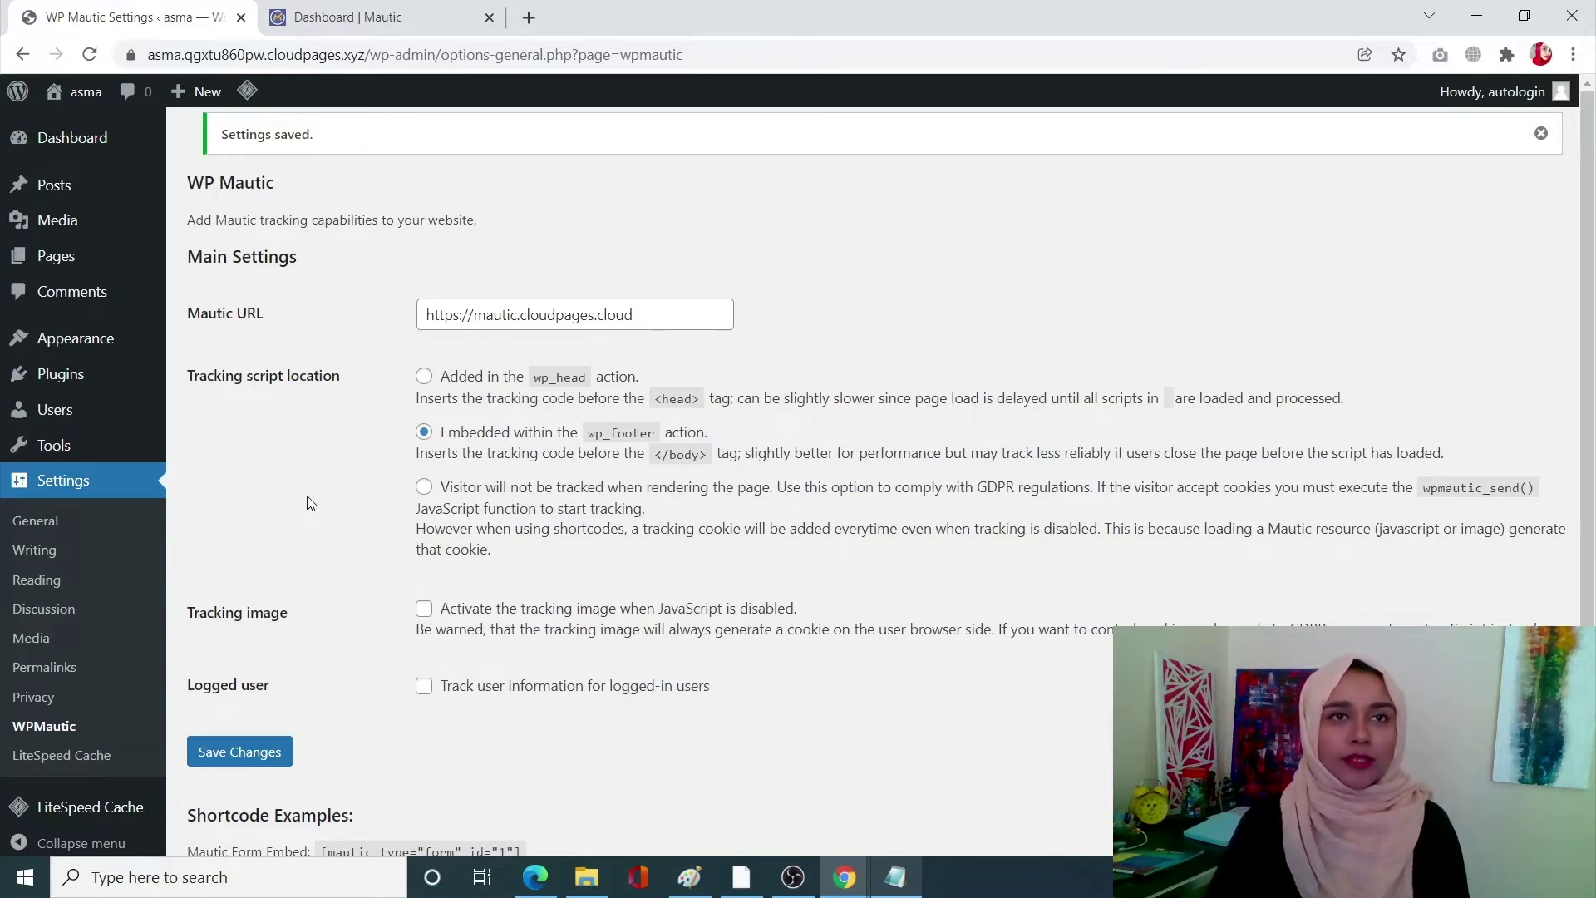
click(315, 8)
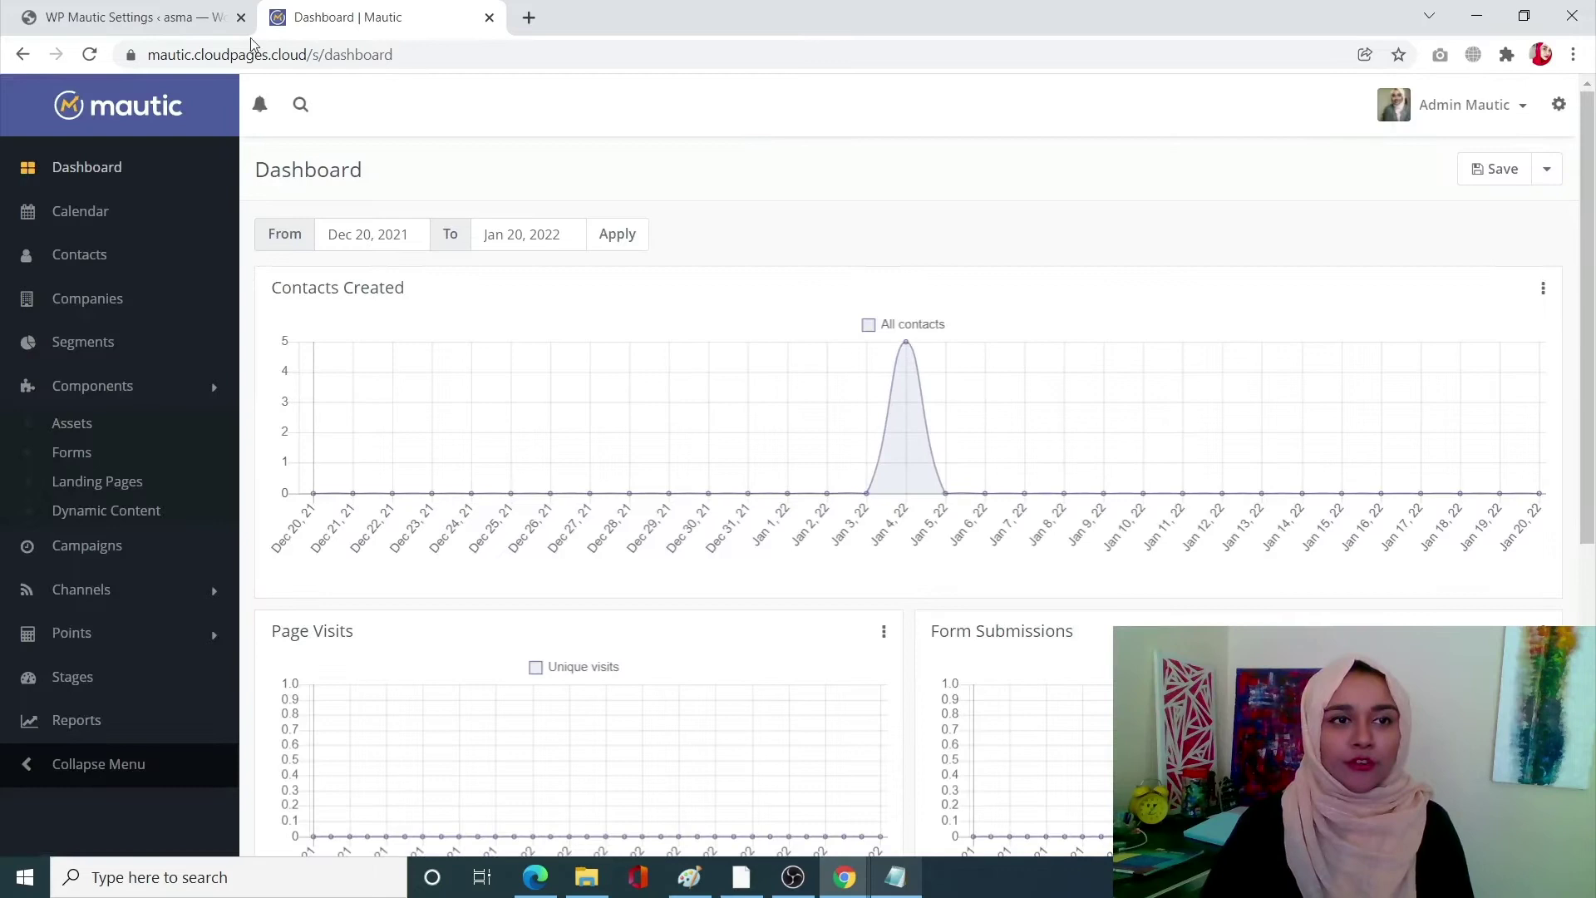
- Start a new standalone form from the Mautic Components > Forms list
click(102, 462)
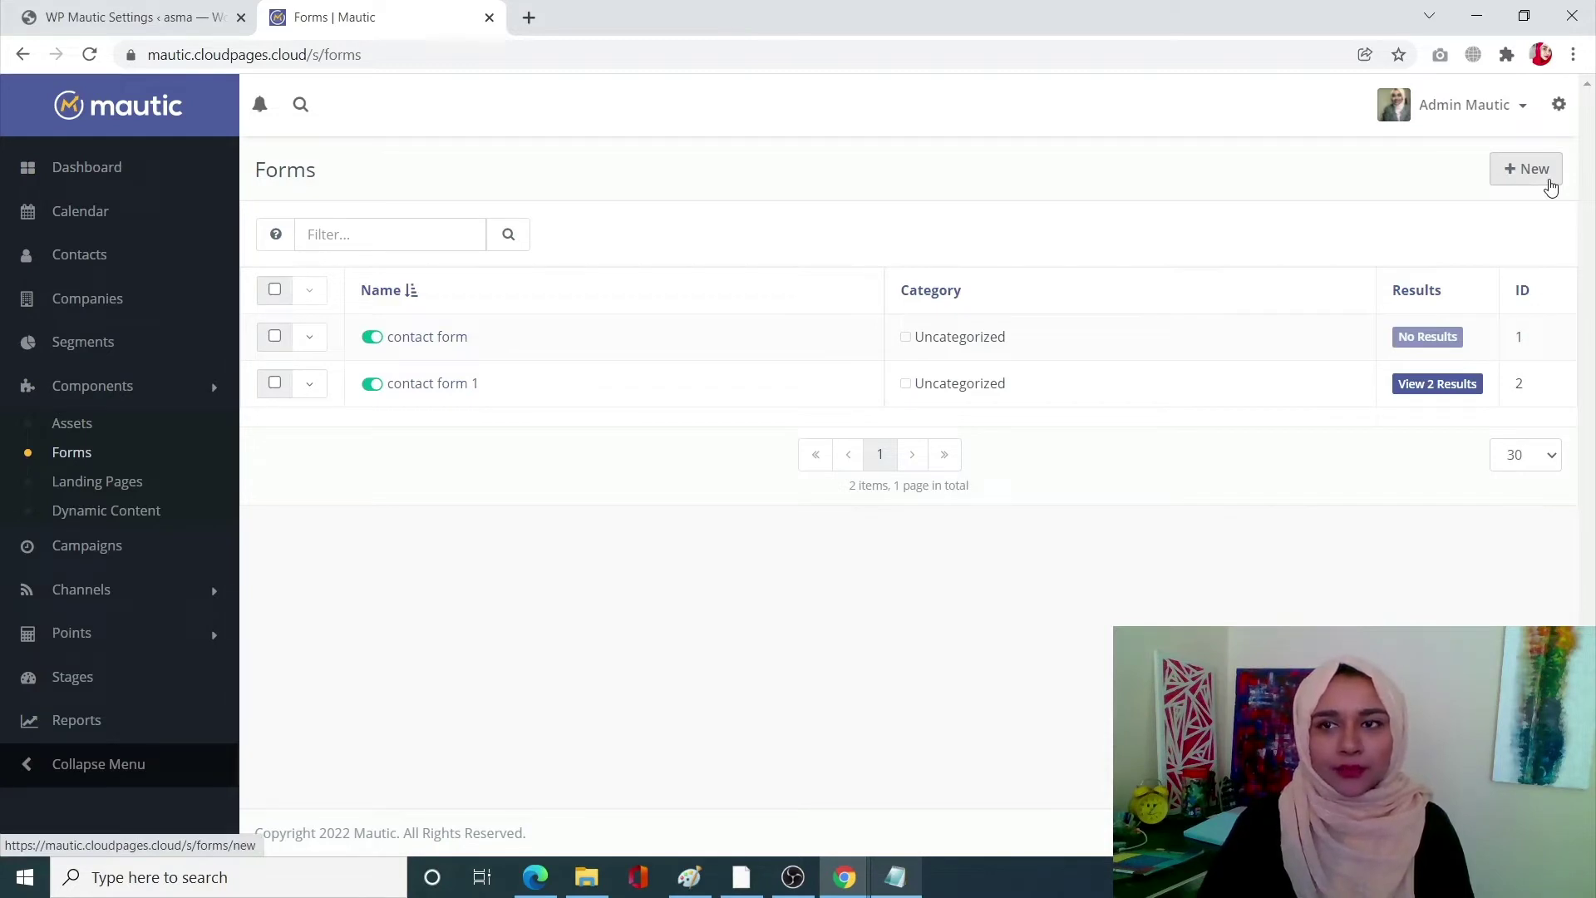
click(1550, 182)
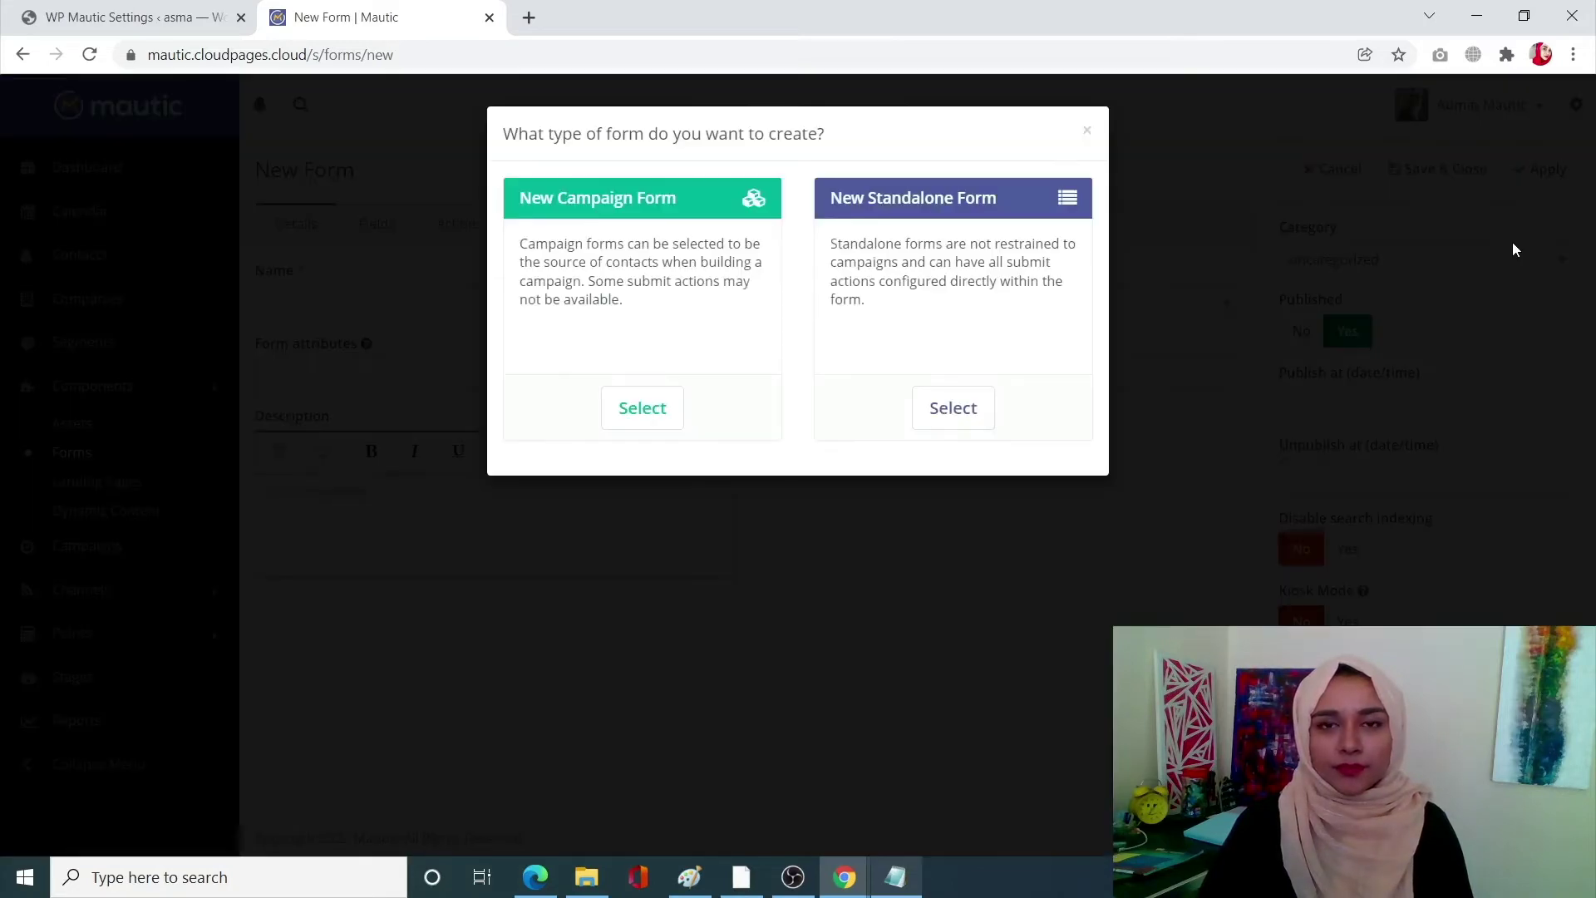
click(961, 412)
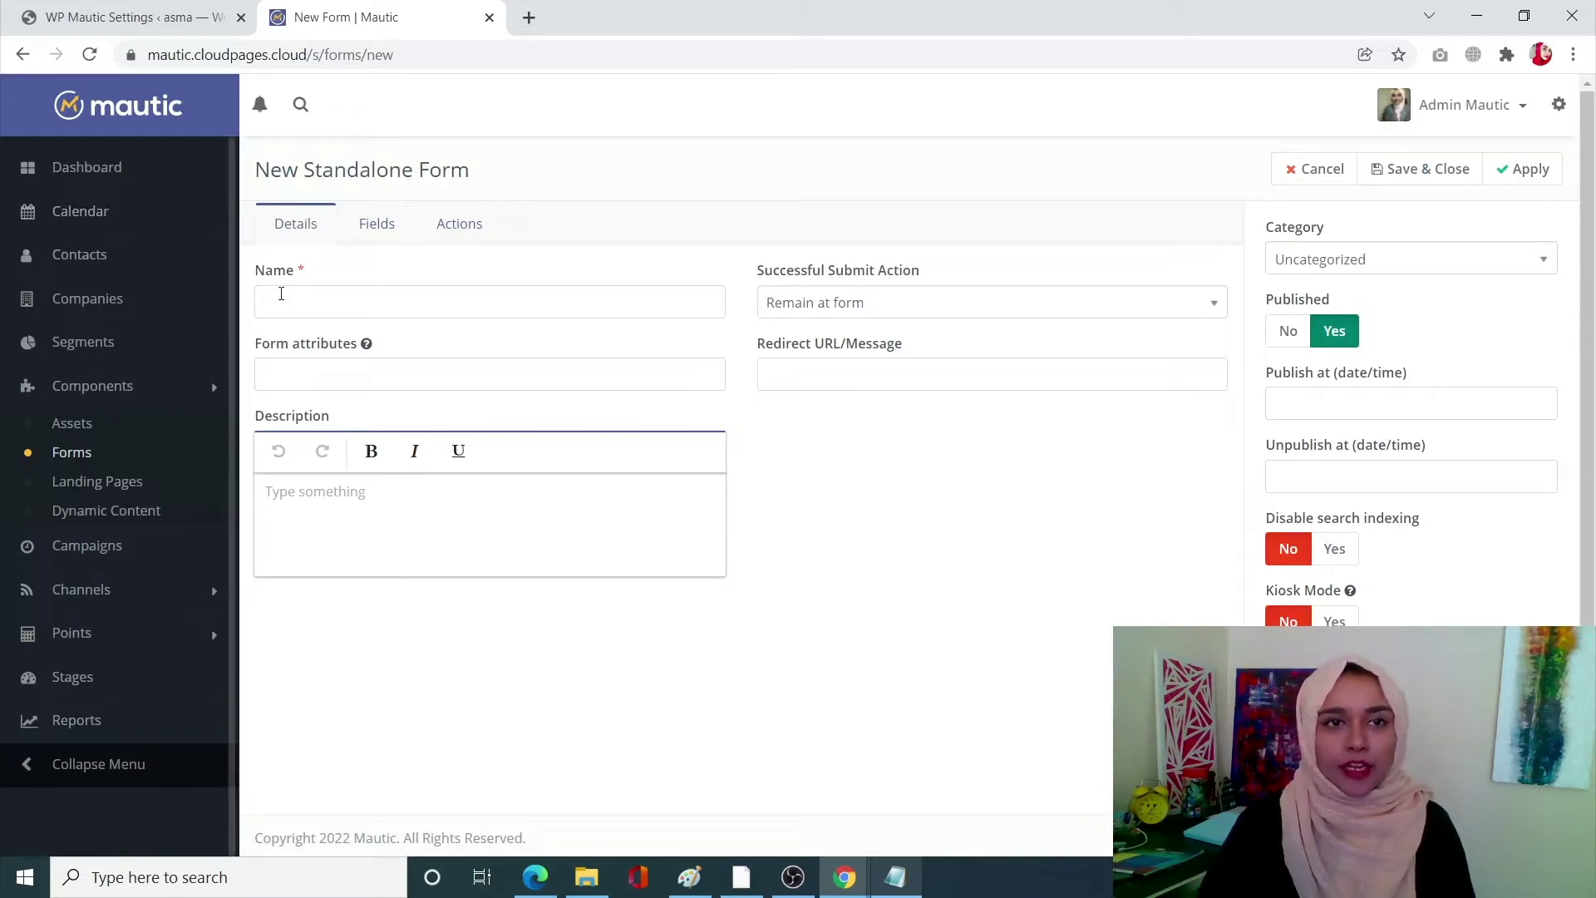
- Name the form 'form 1' and set its successful submit action to Redirect URL
click(315, 302)
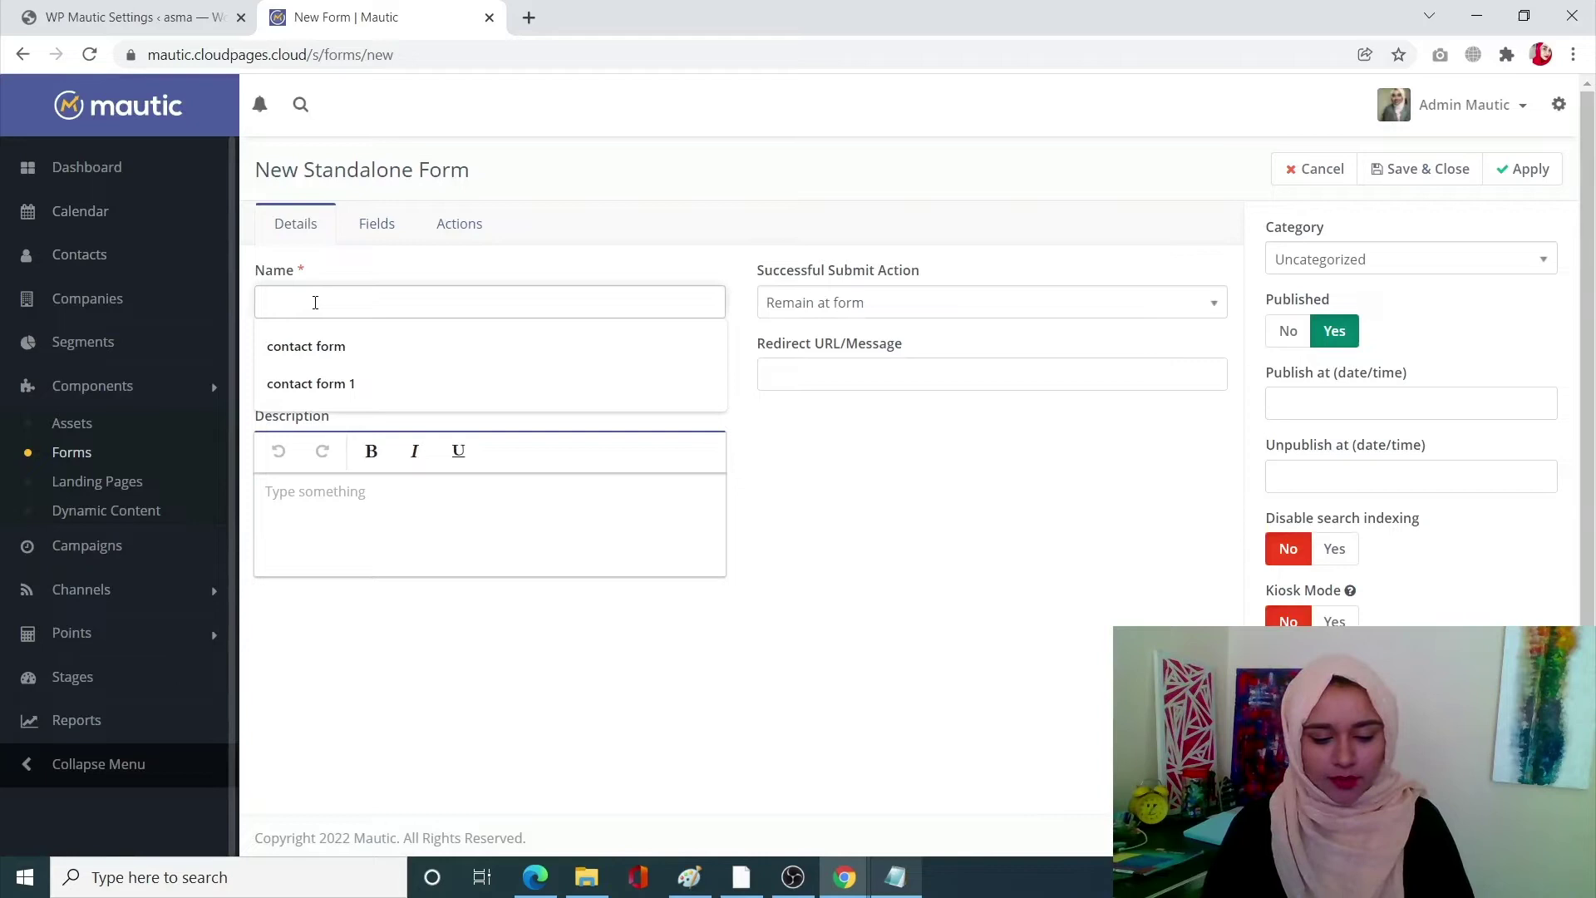
text(form 1)
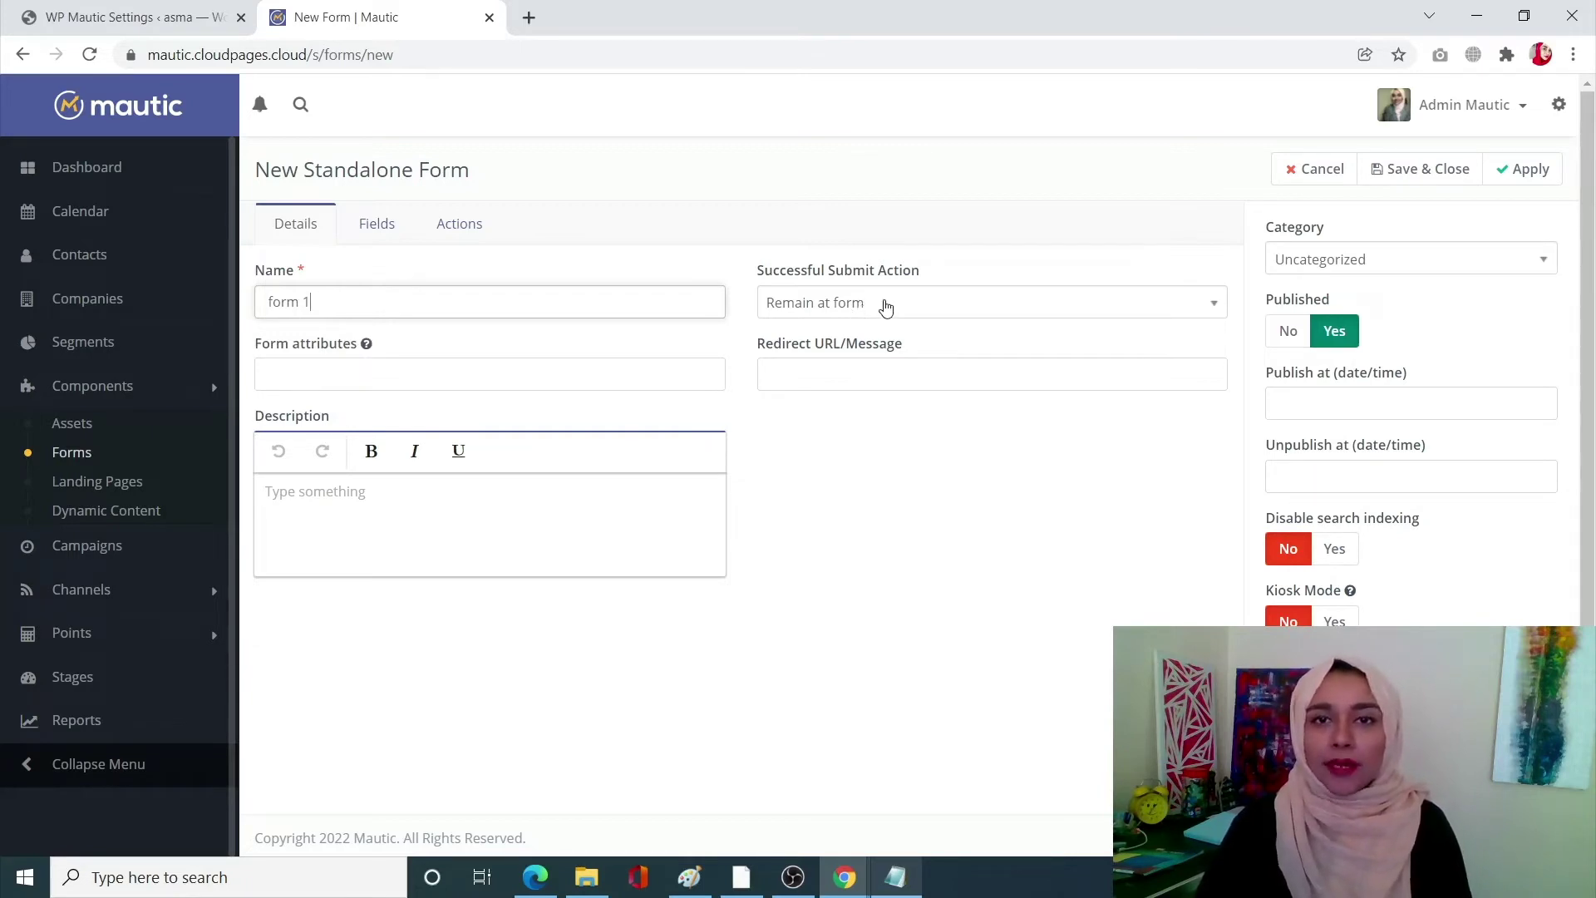
click(885, 306)
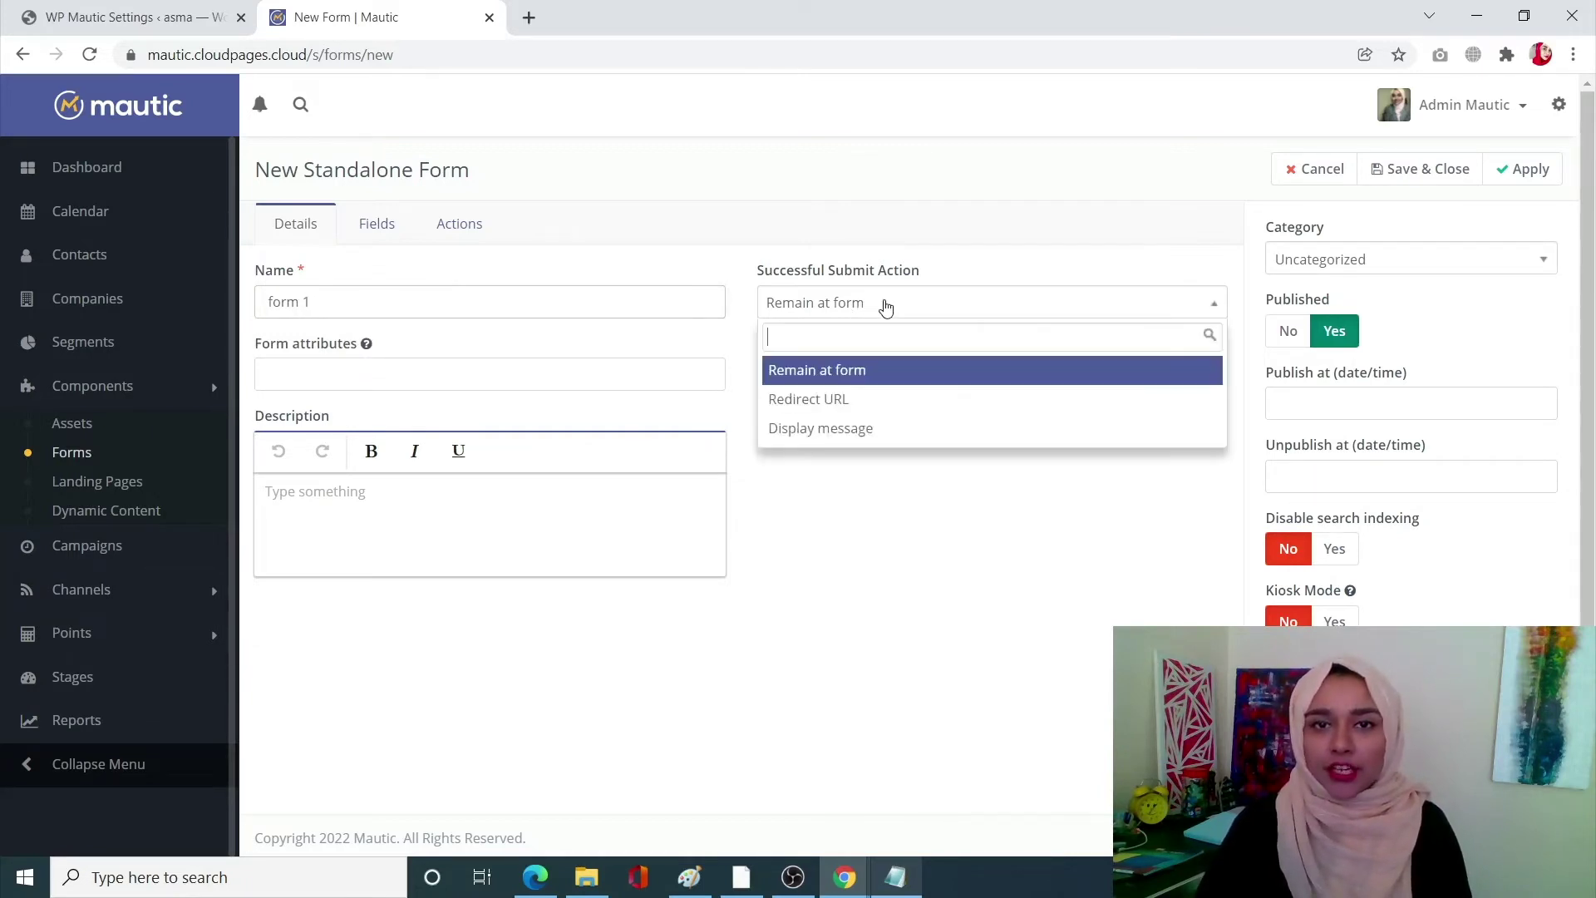
click(904, 406)
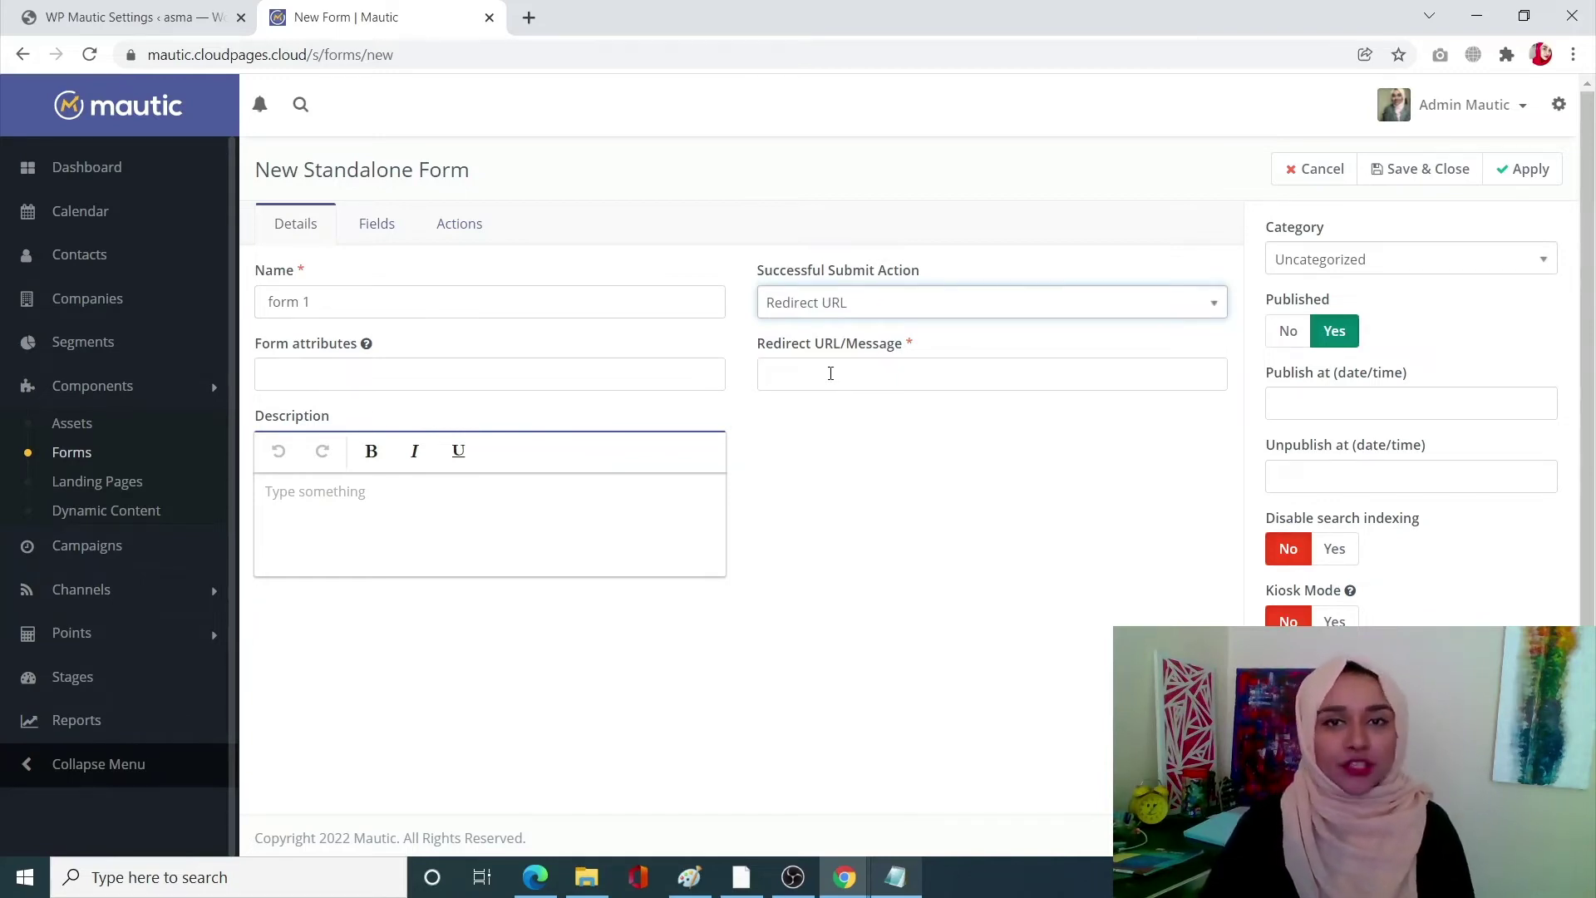
click(896, 877)
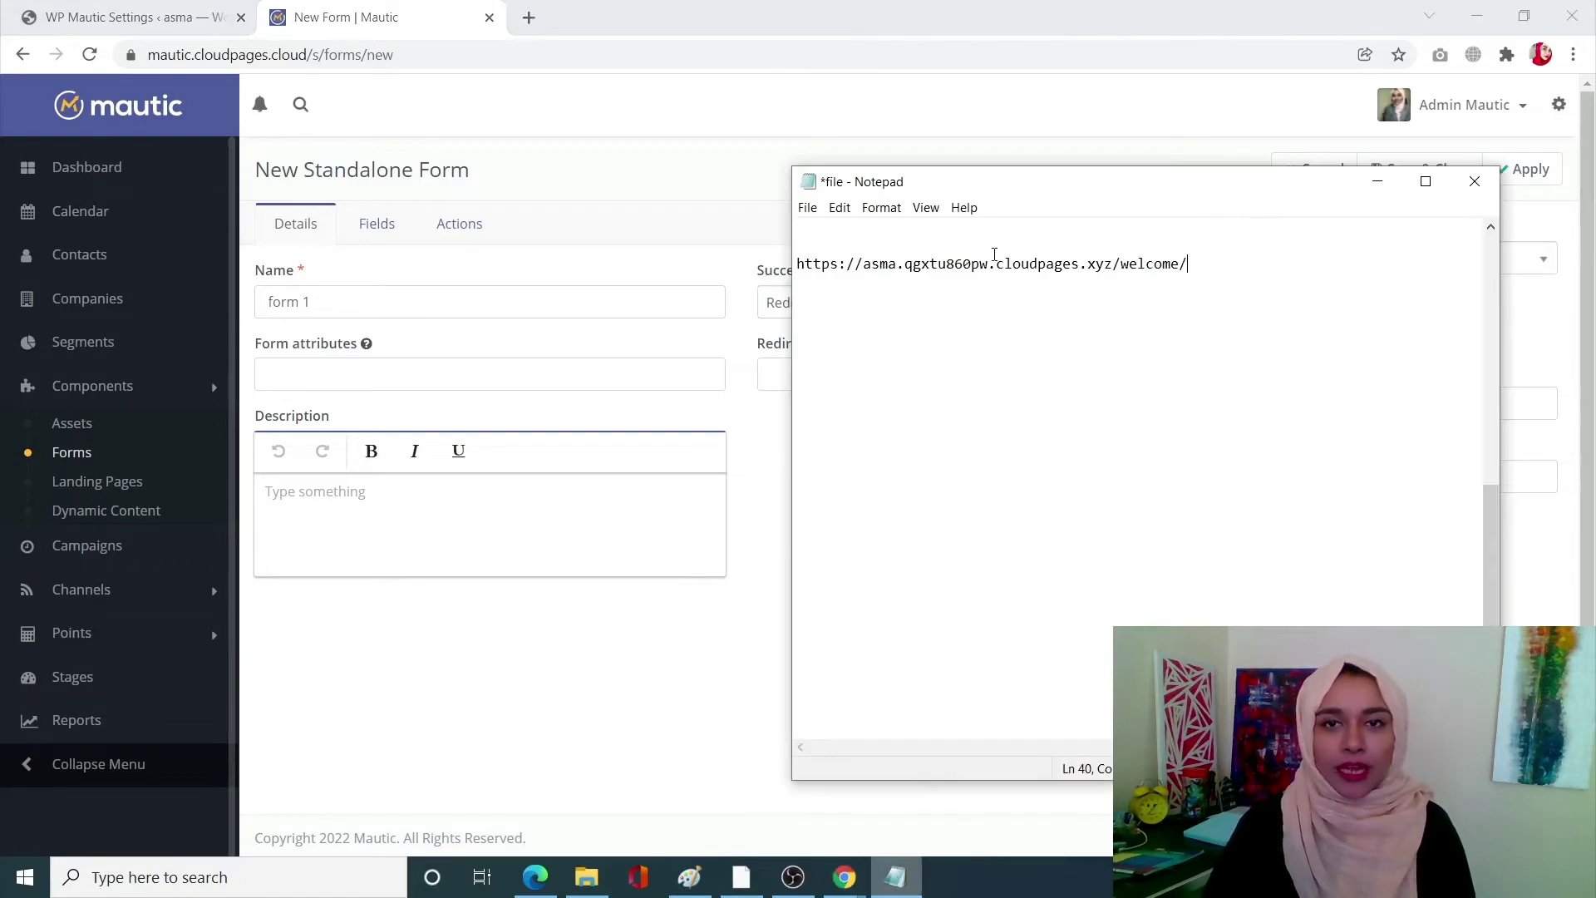
key(ctrl+a)
key(ctrl+c)
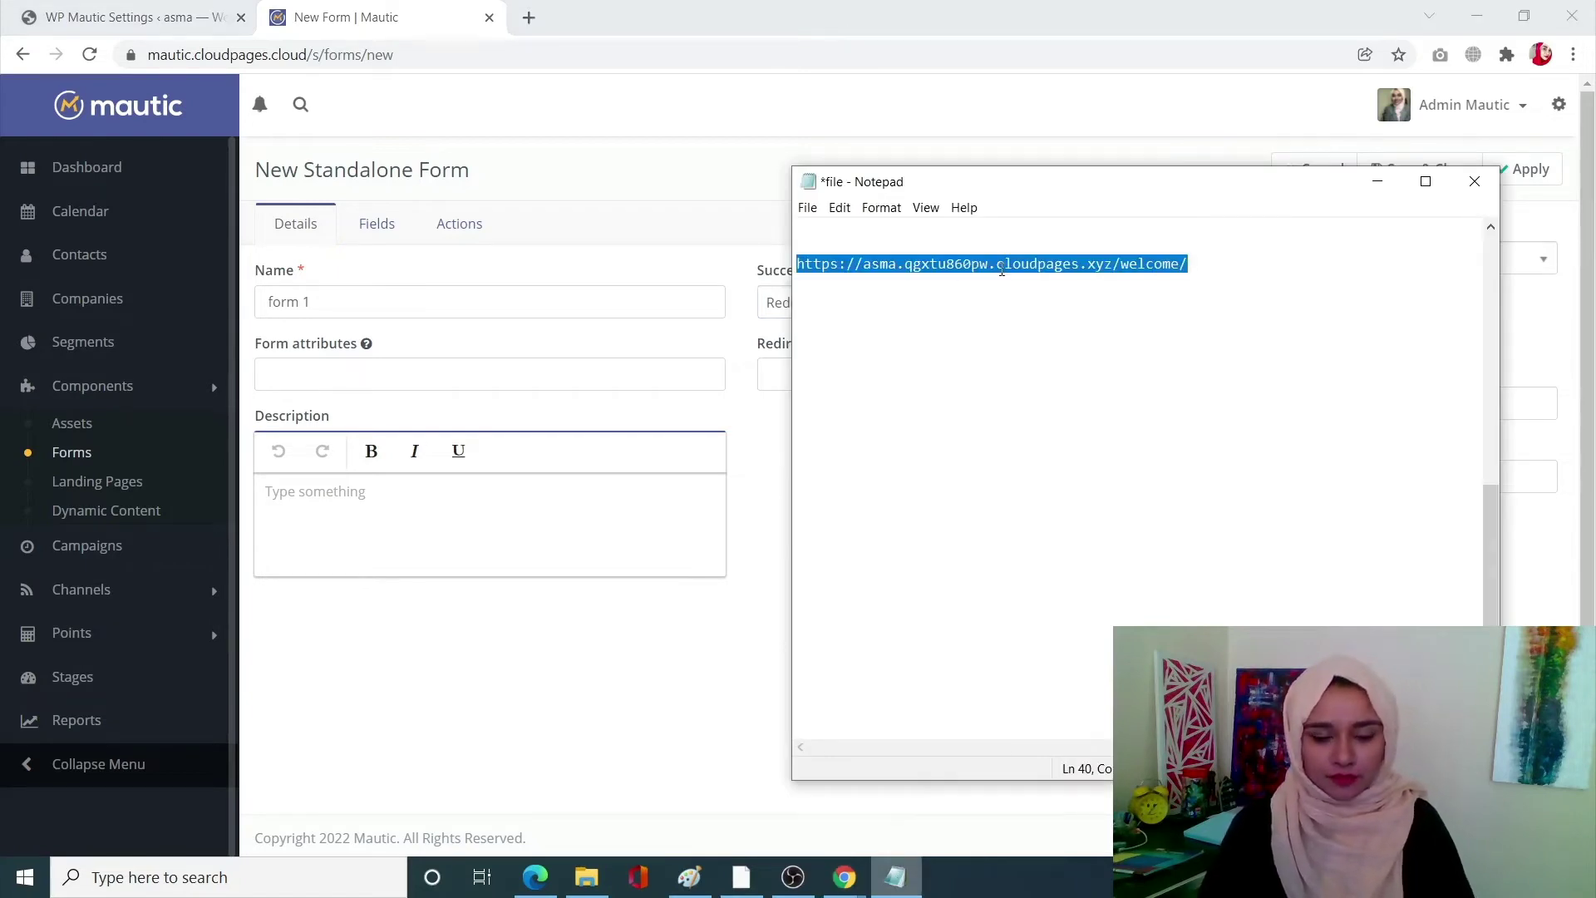
click(784, 372)
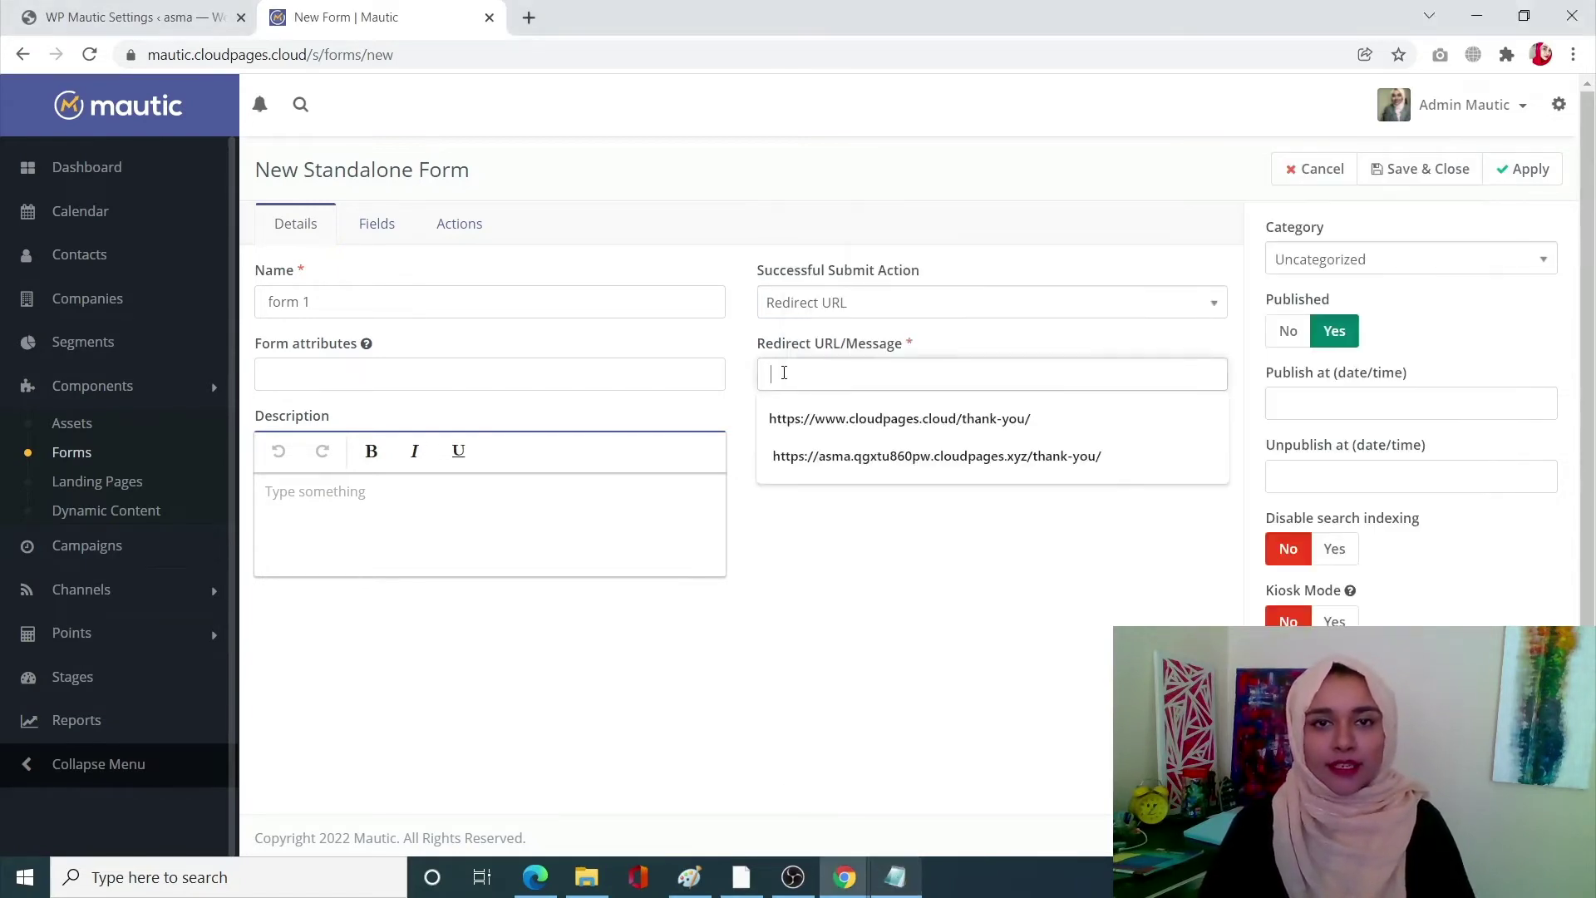
key(ctrl+v)
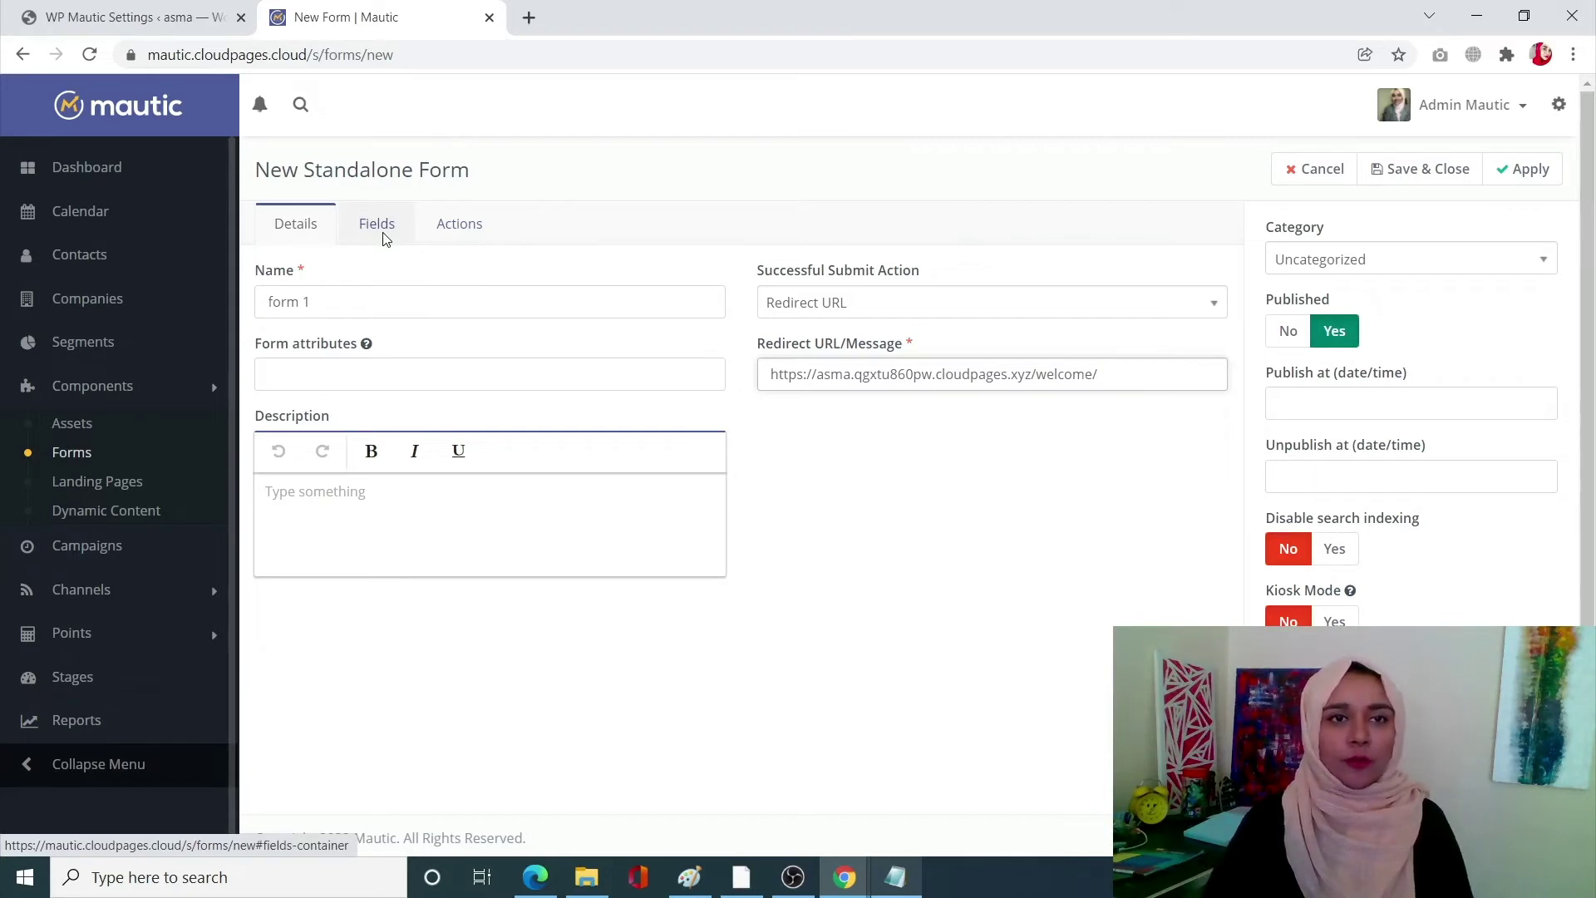
click(383, 239)
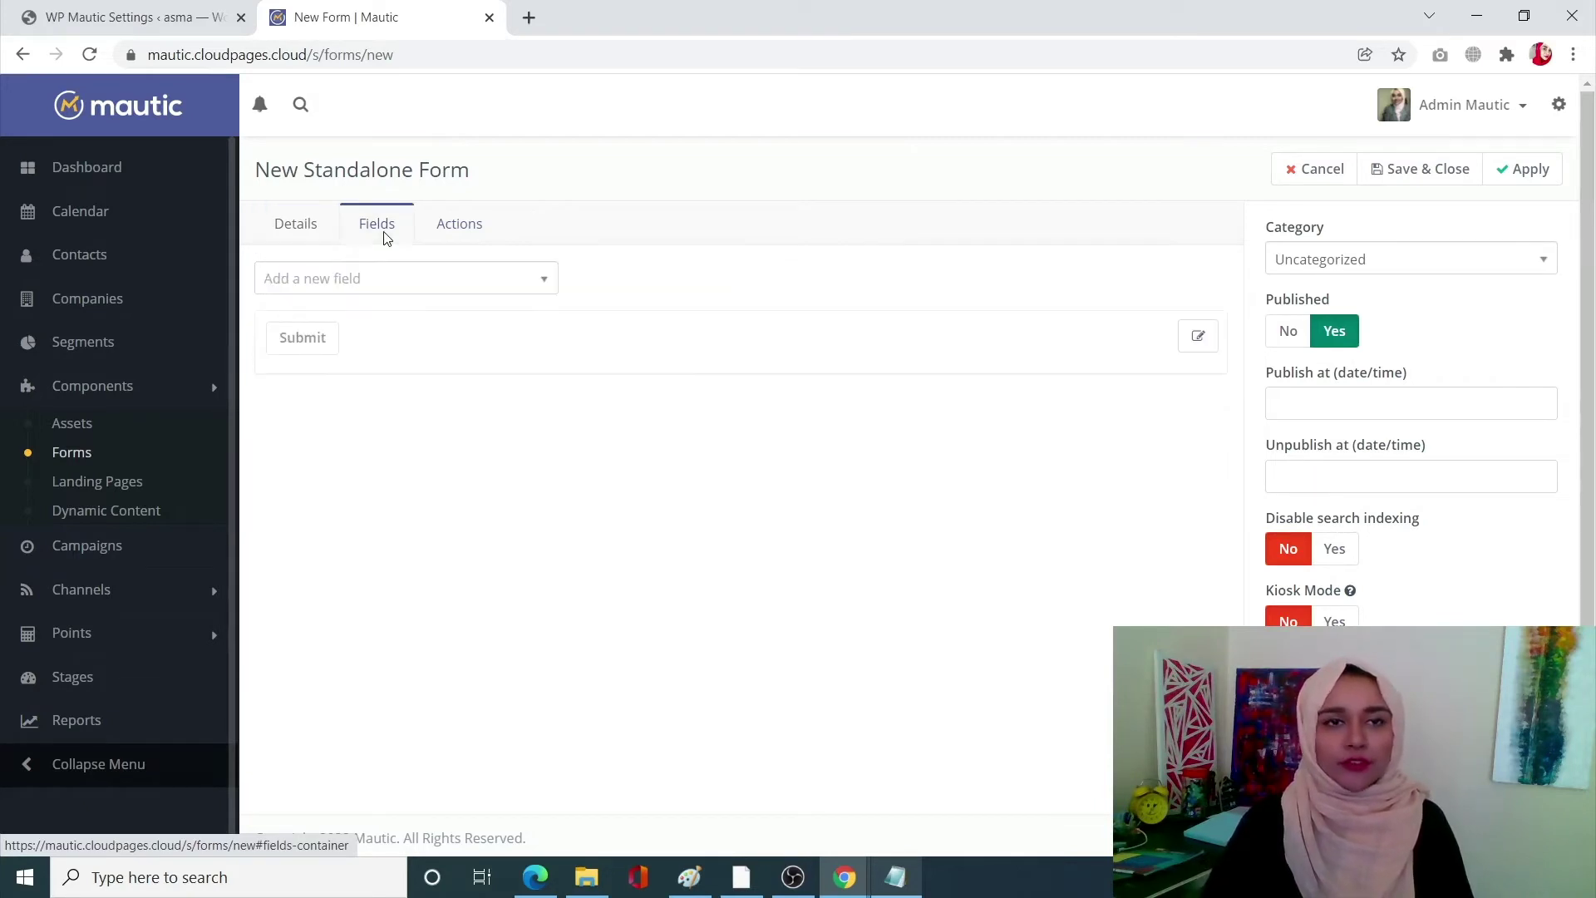
- Add an Email field labelled 'email' to form 1
click(399, 278)
text(email)
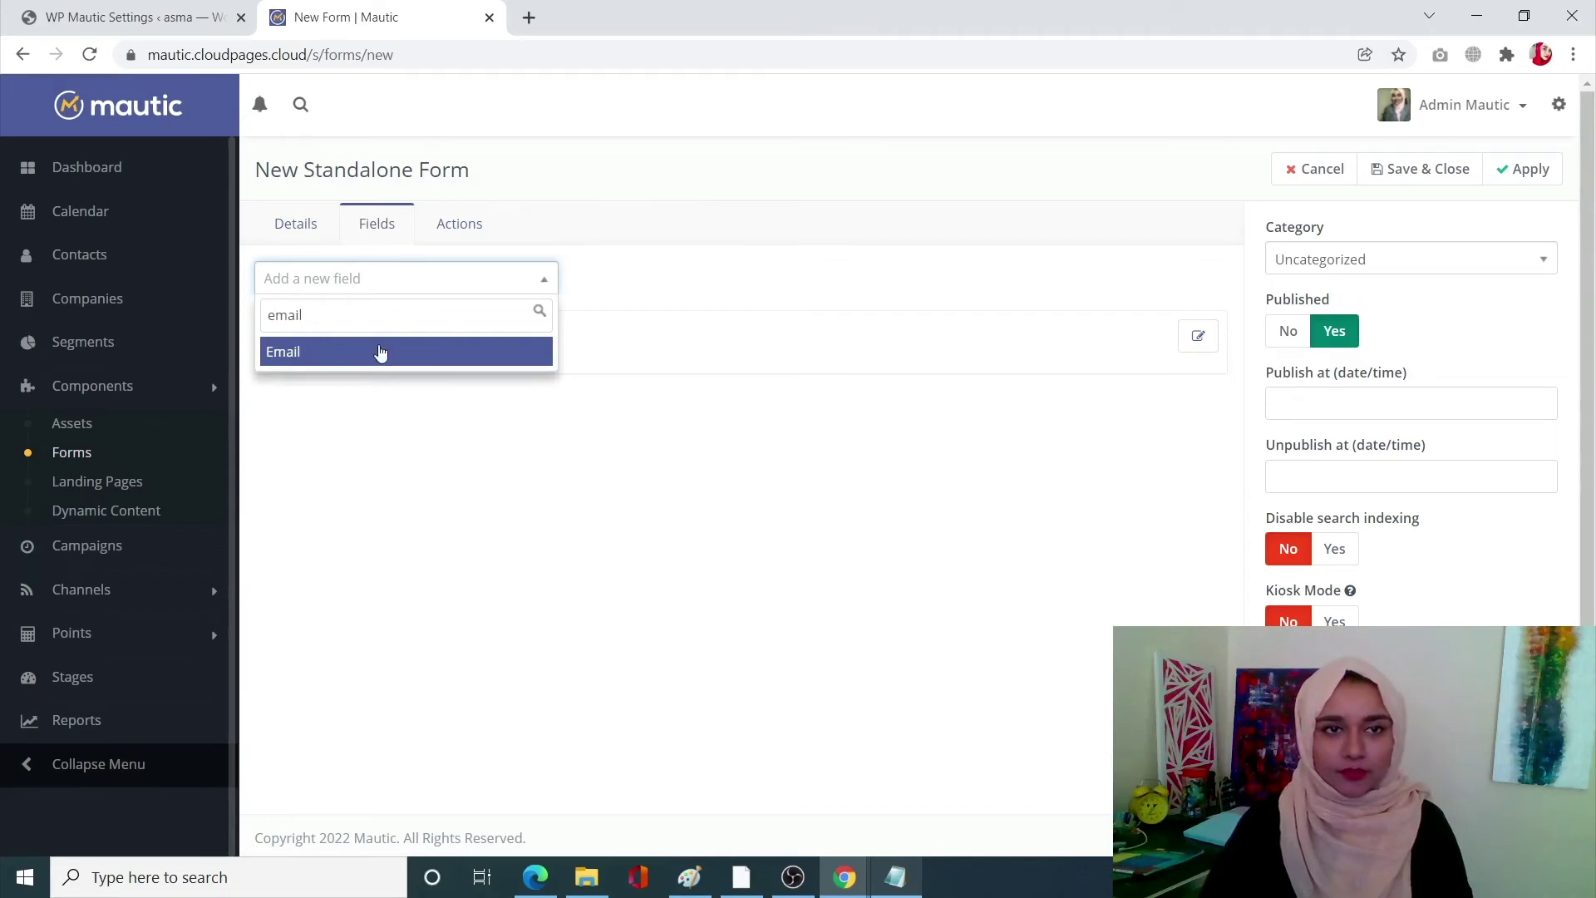
click(380, 352)
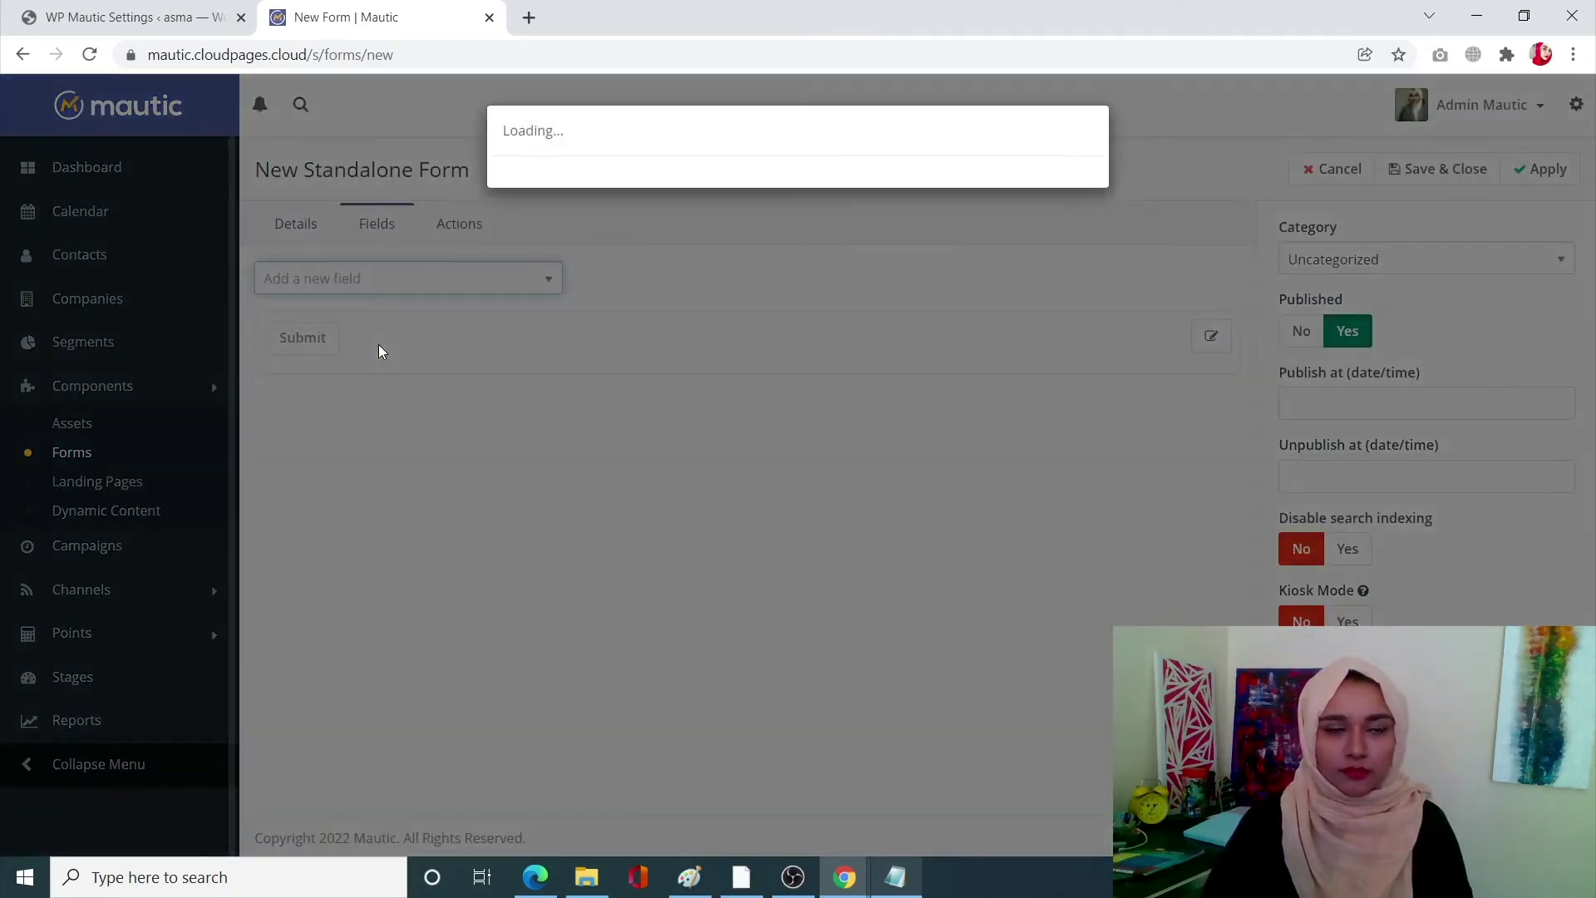
click(604, 267)
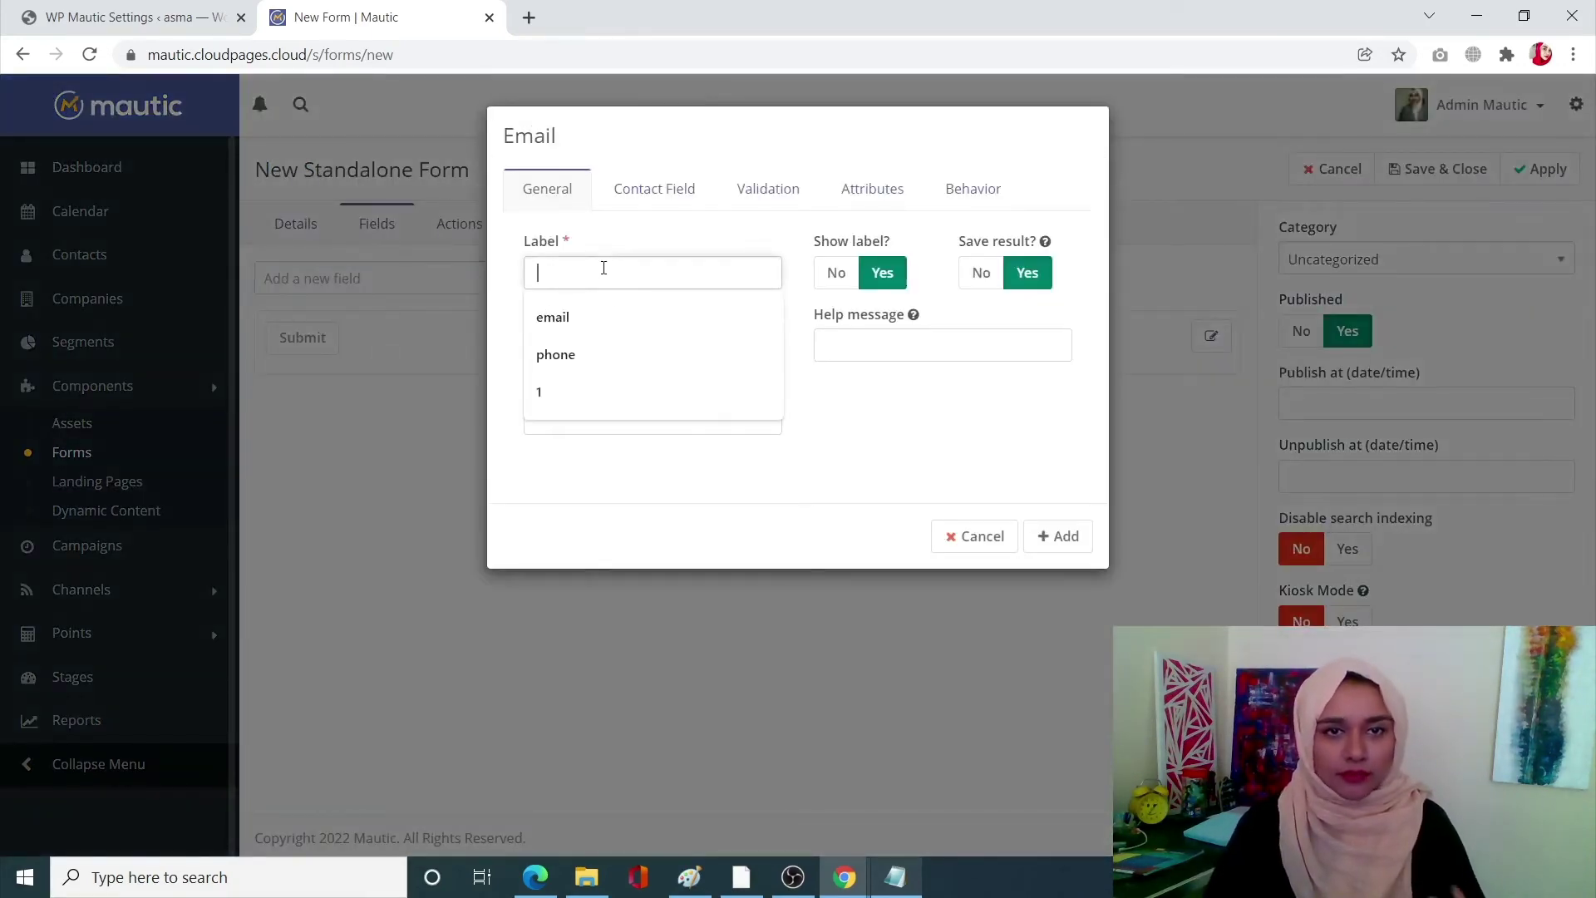
click(571, 318)
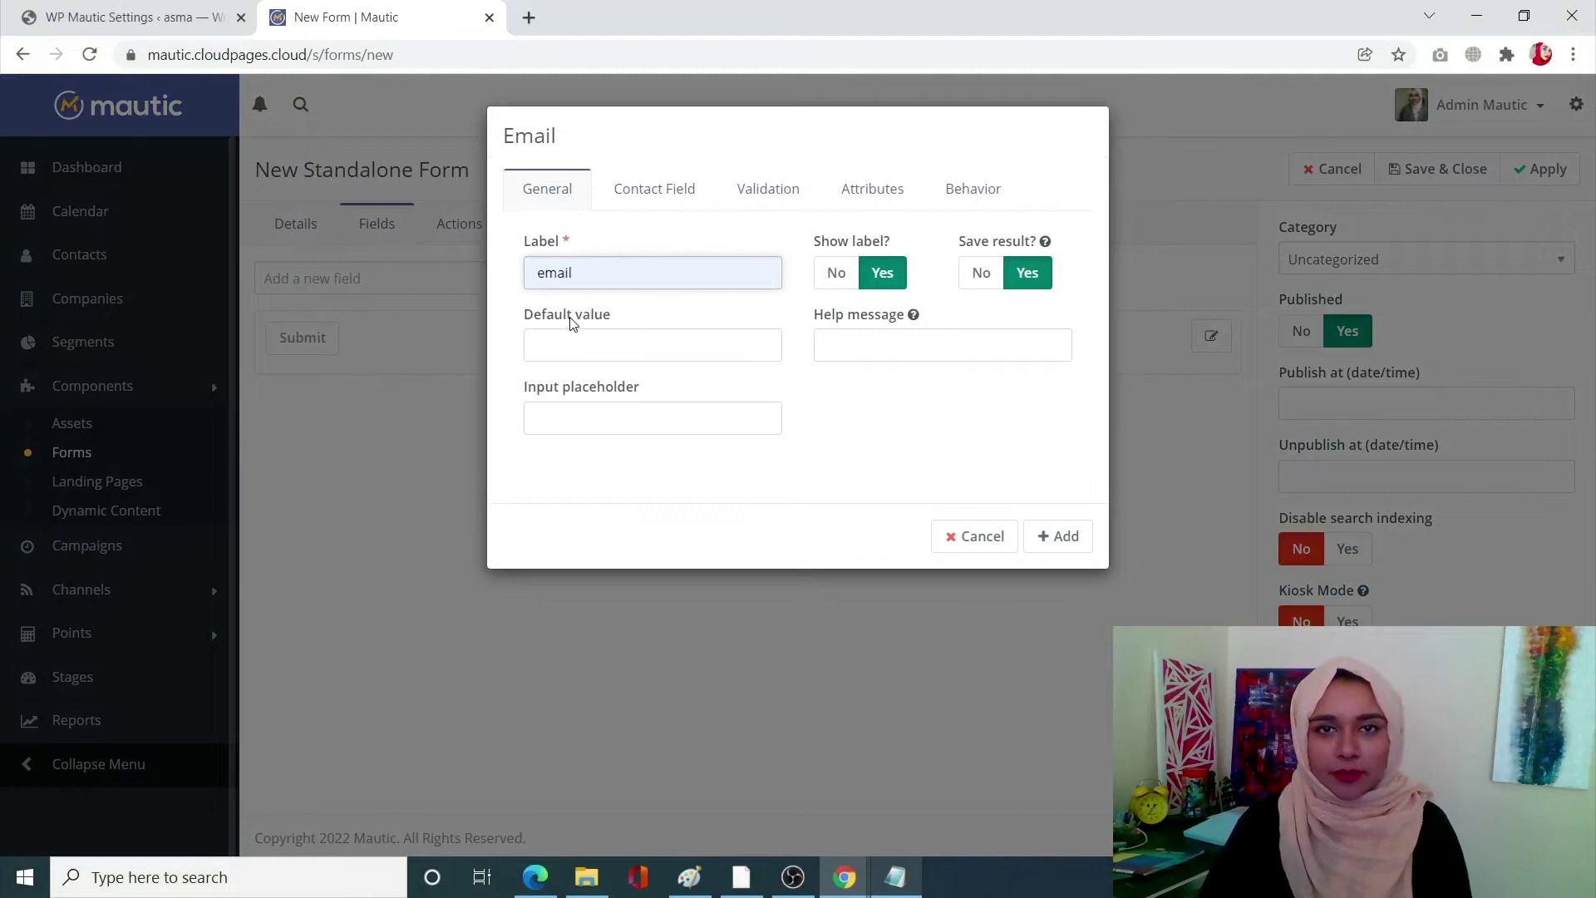
click(1083, 539)
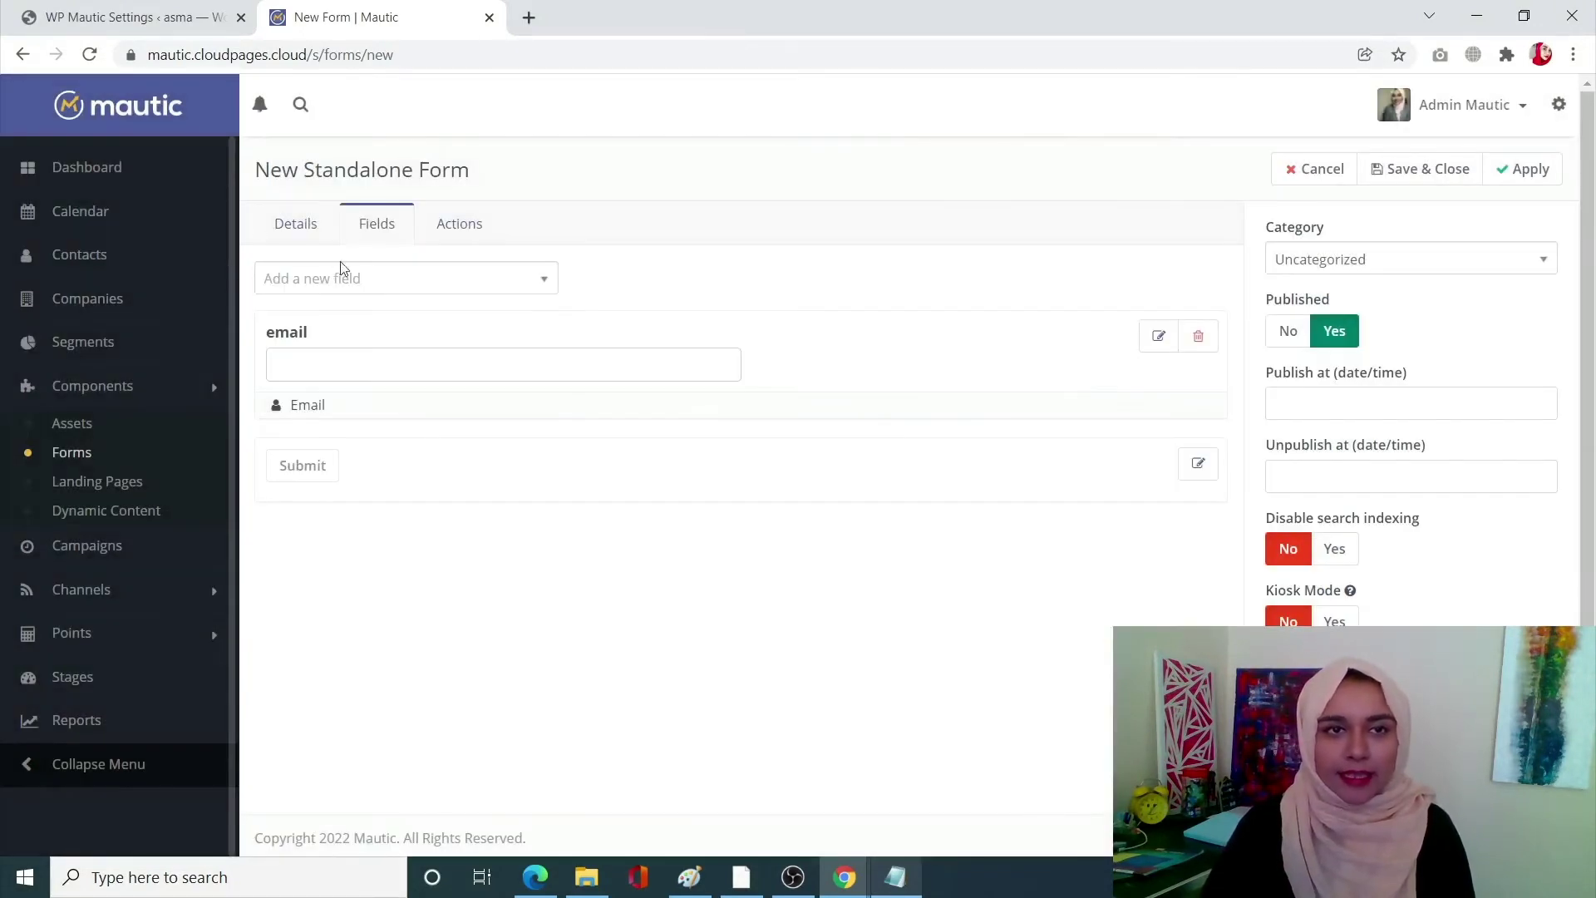
- Add a Number field labelled 'phone' to form 1
click(356, 291)
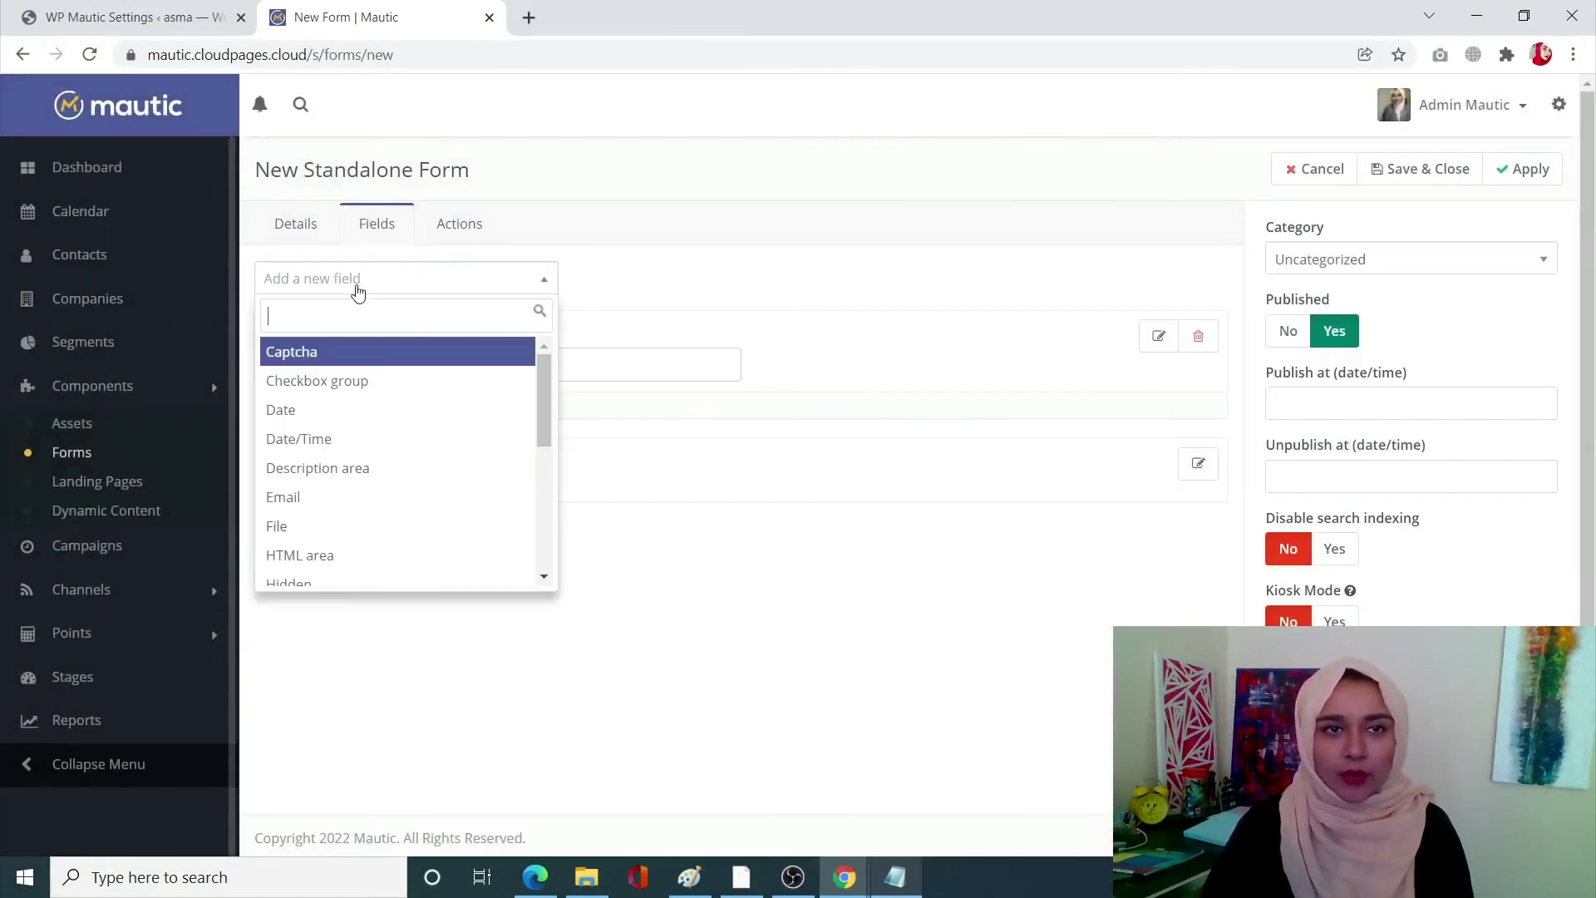
text(num)
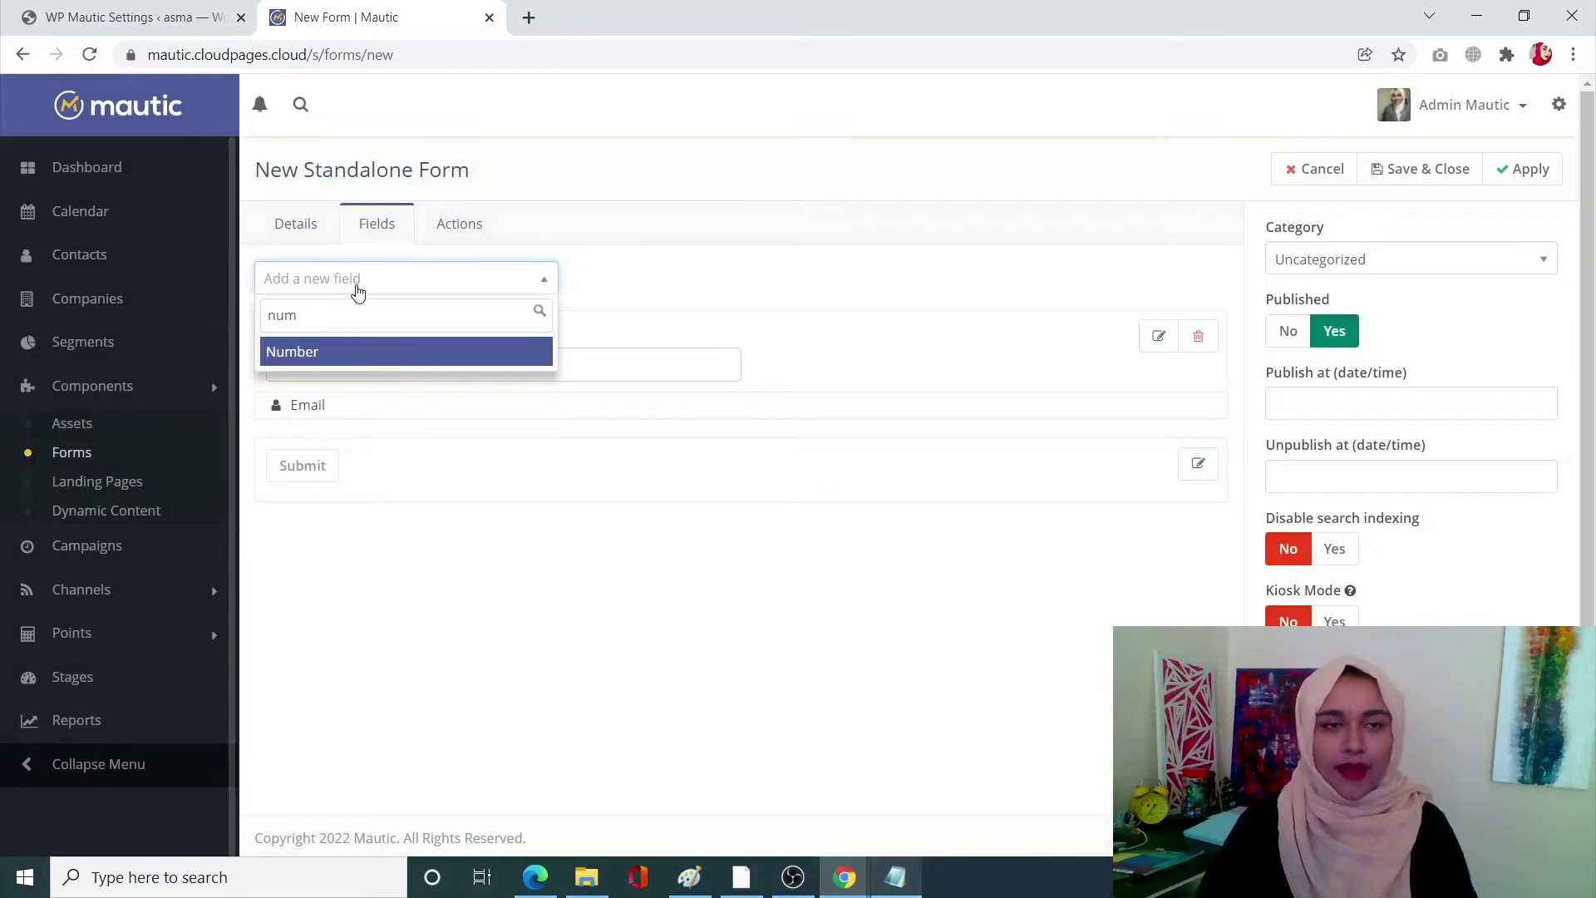
click(385, 352)
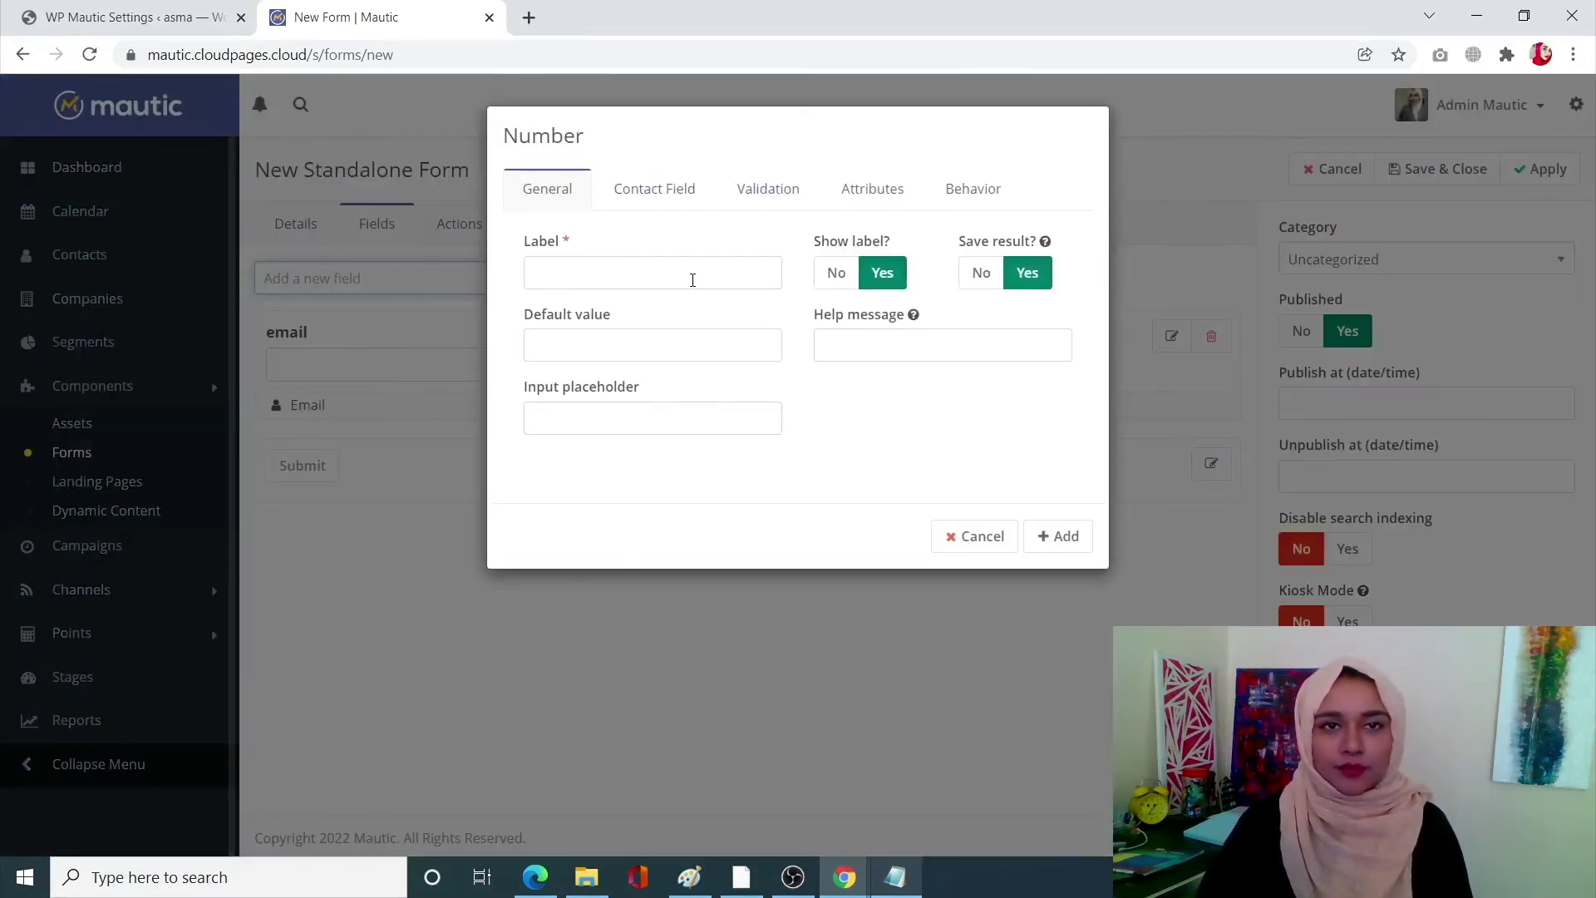
click(692, 281)
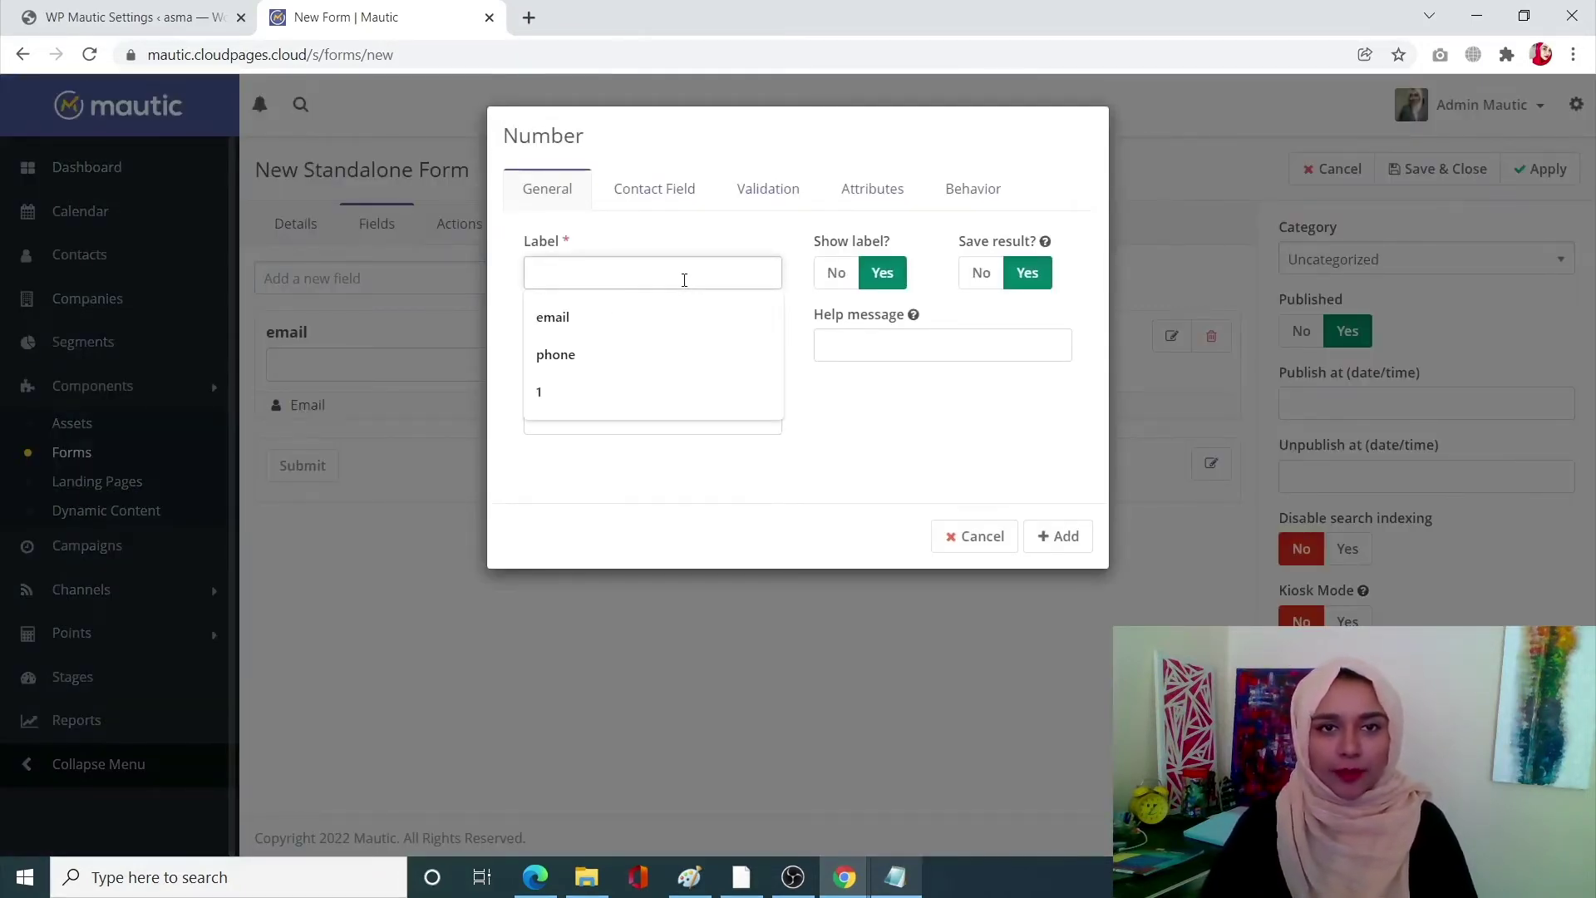
click(662, 354)
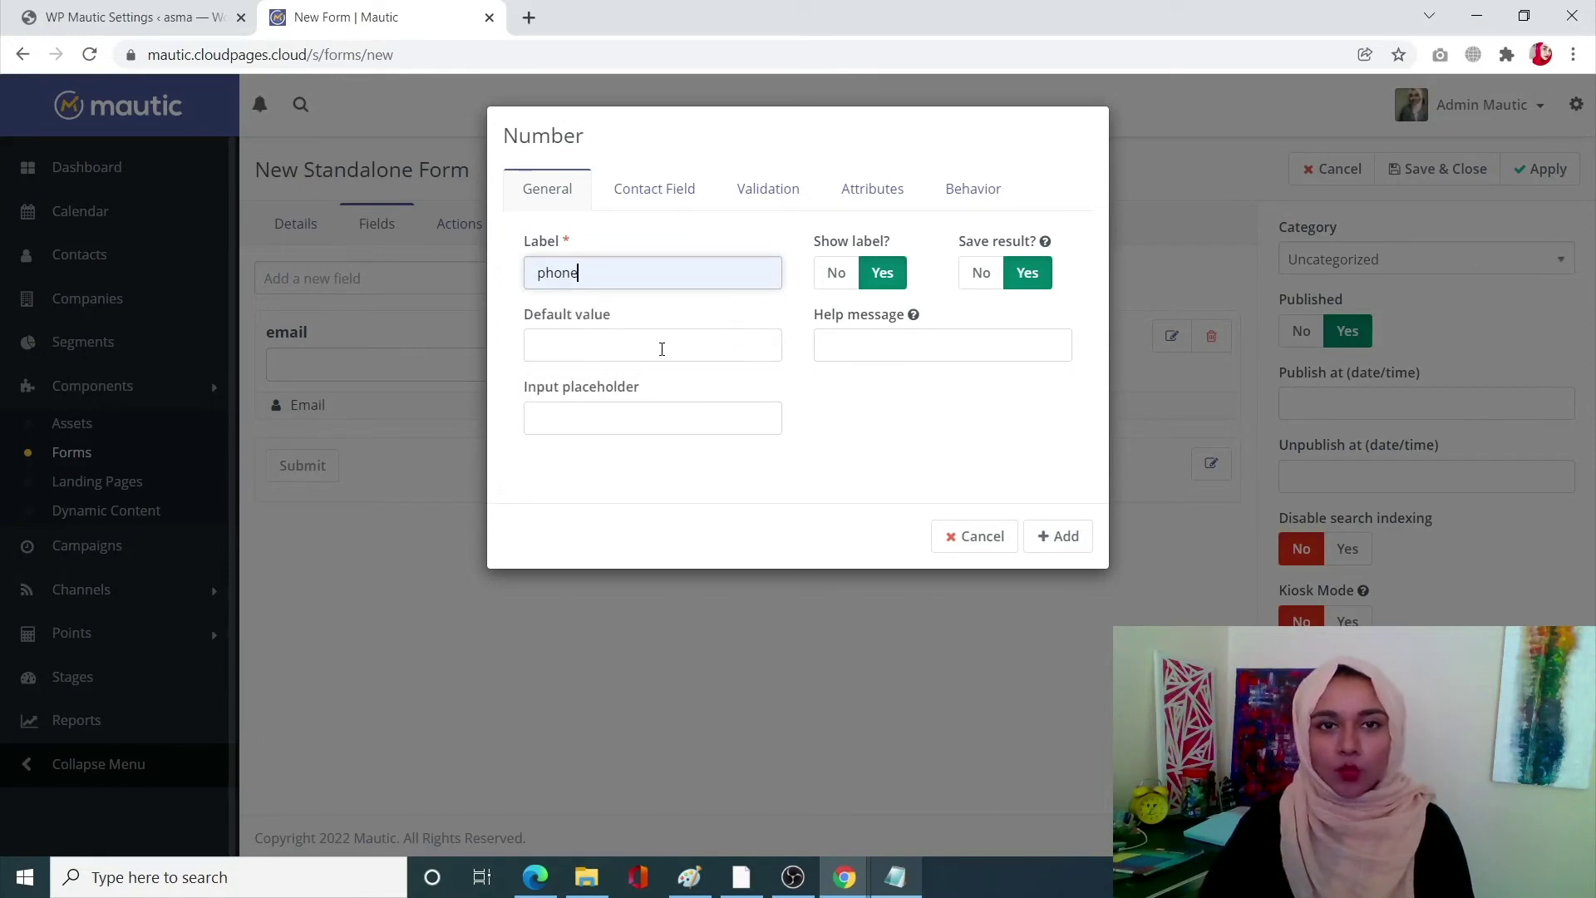
click(1041, 548)
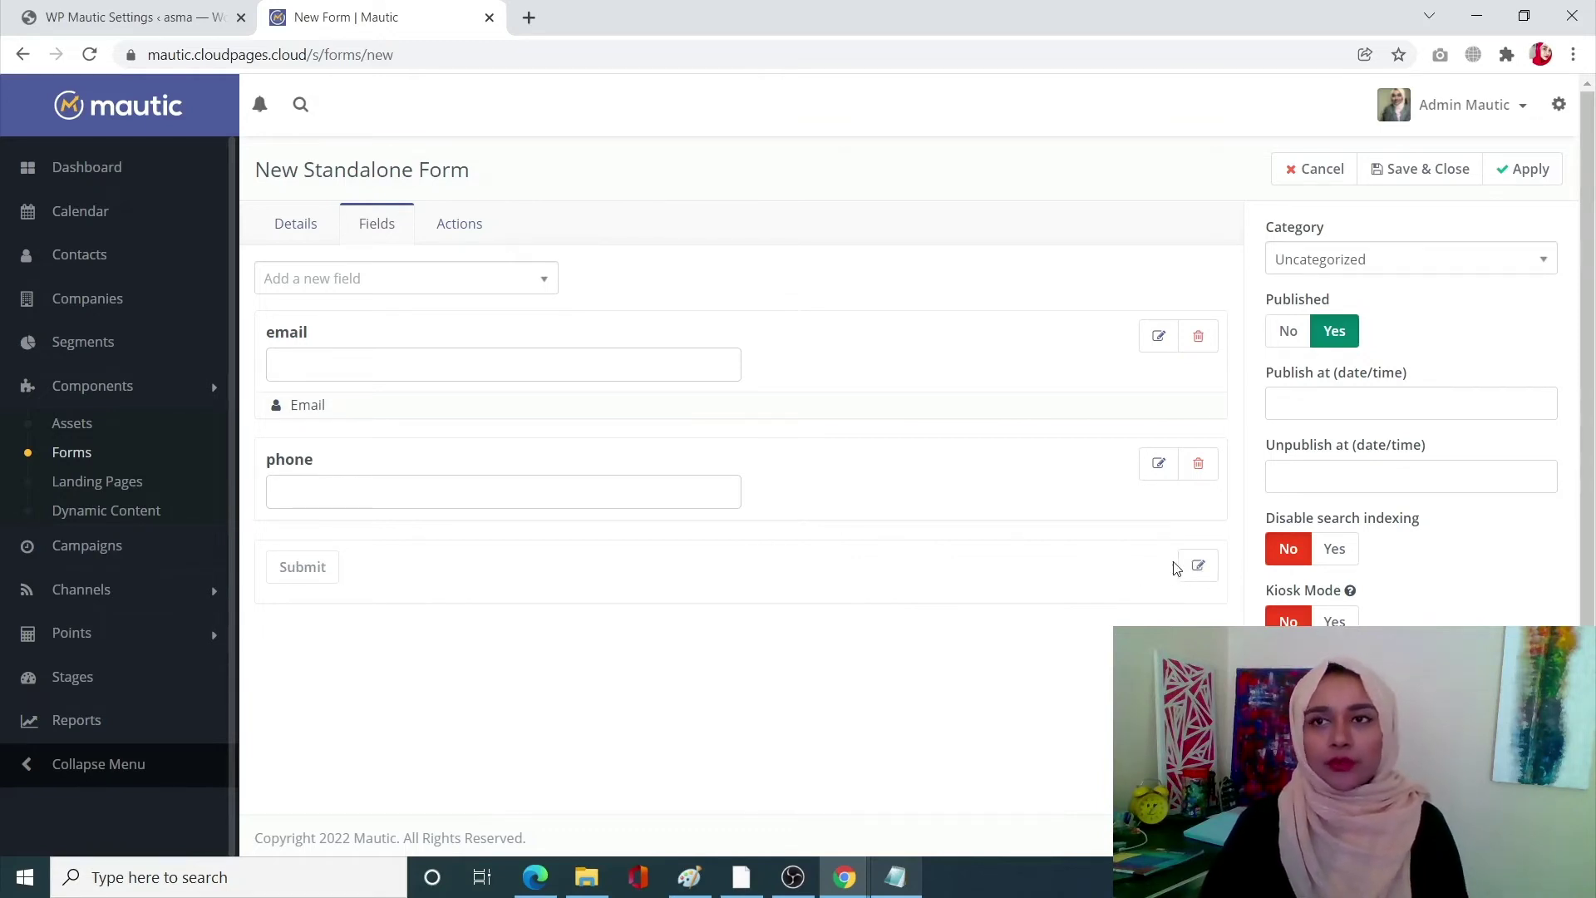
- Save and close form 1 (ID 3), then return to the WordPress WP Mautic settings tab
click(1523, 168)
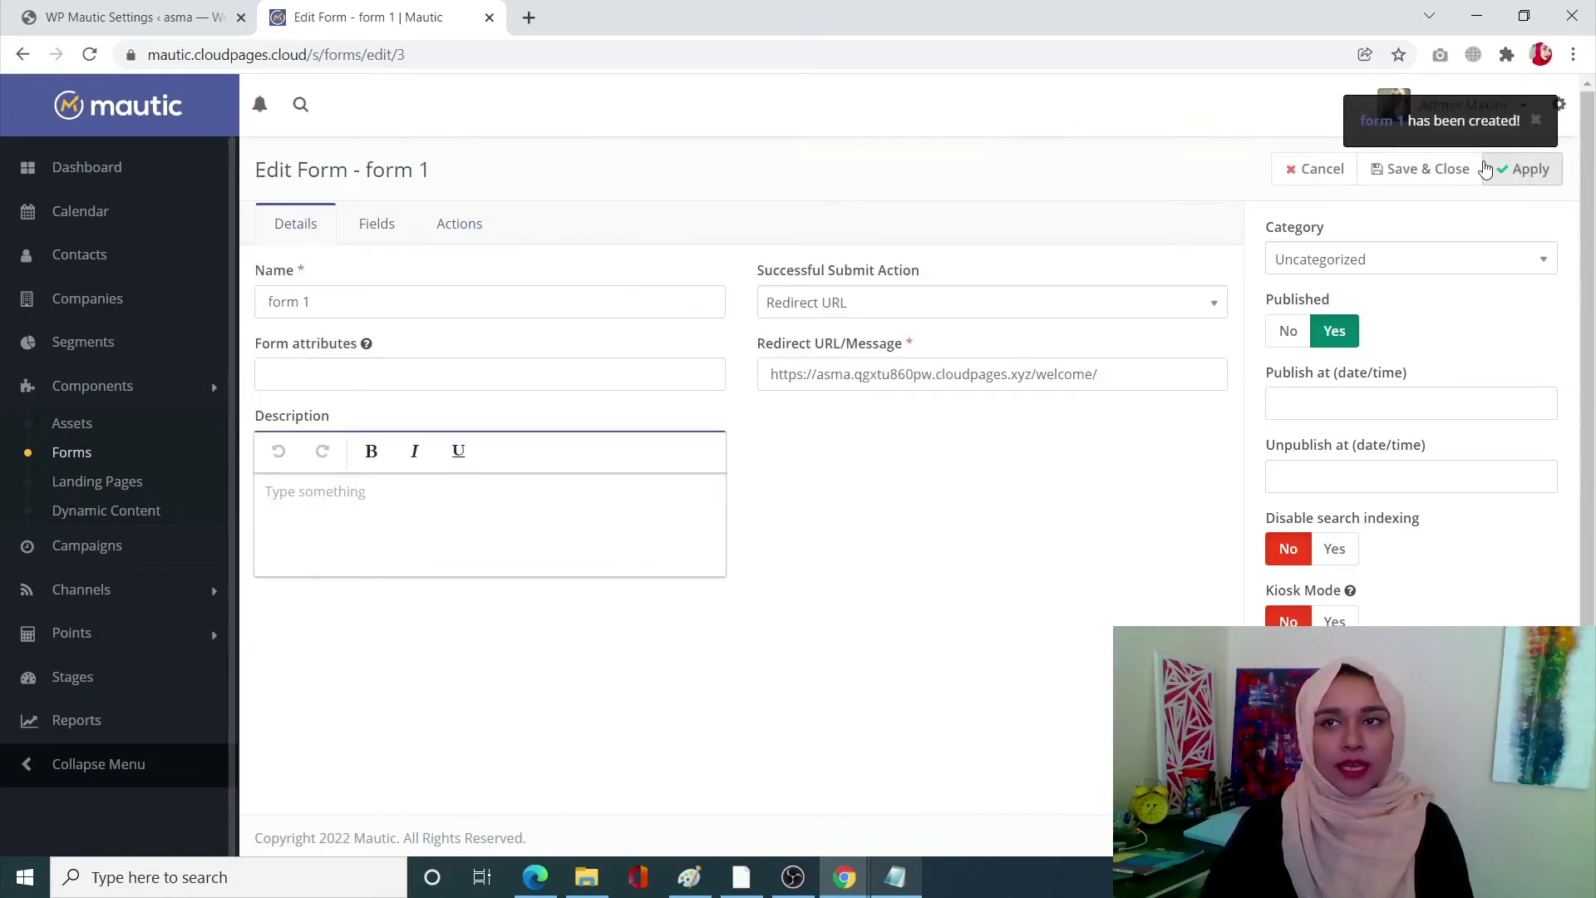
click(1444, 168)
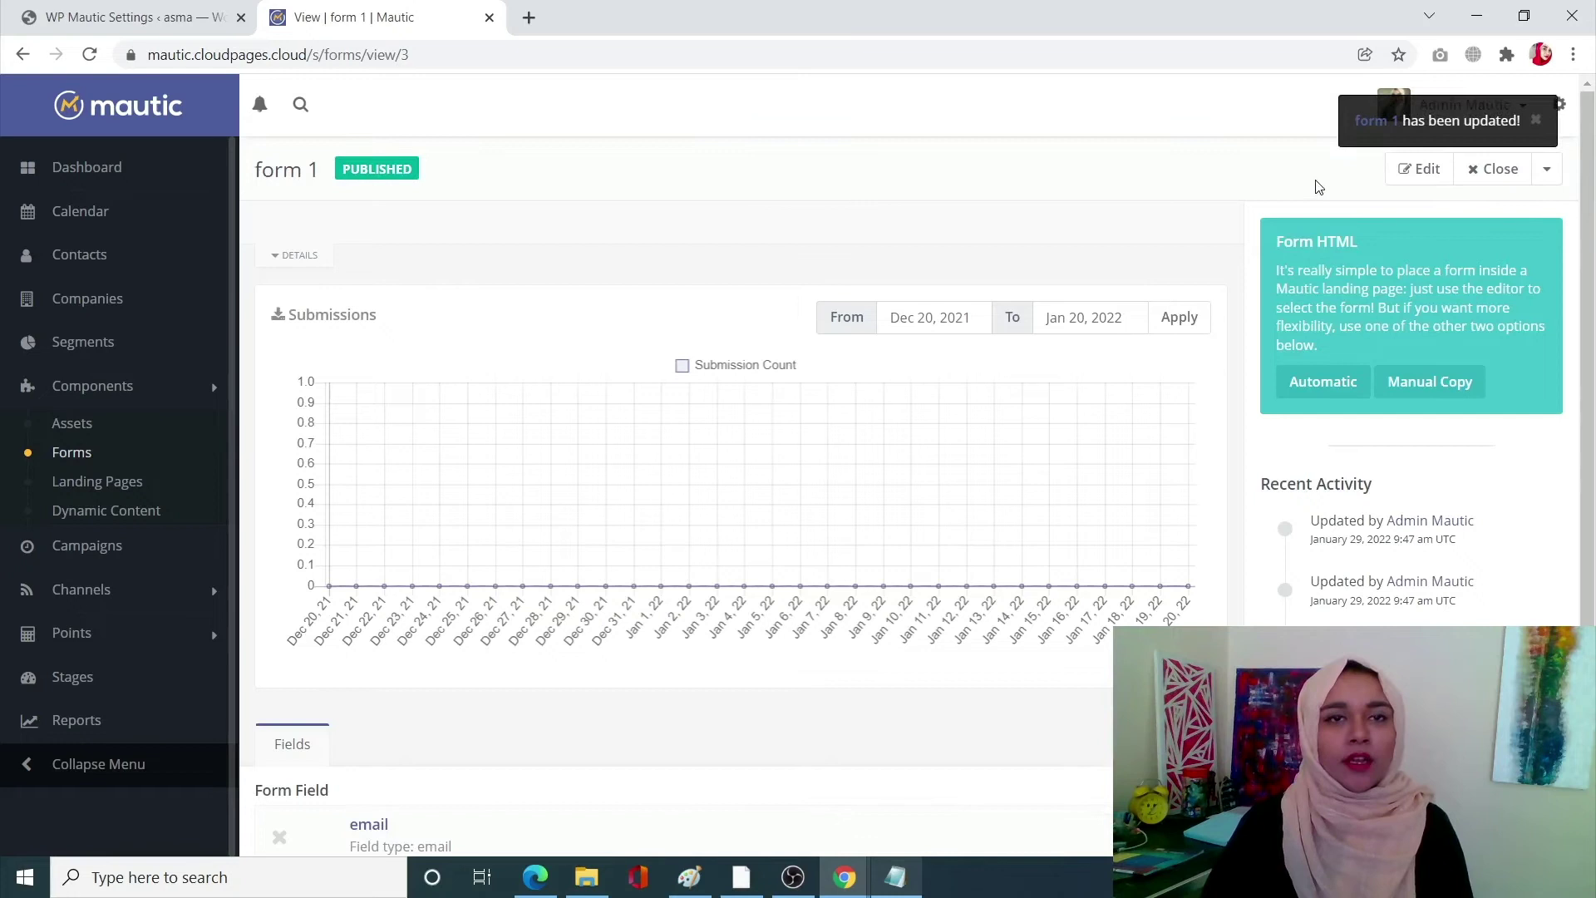
click(1497, 170)
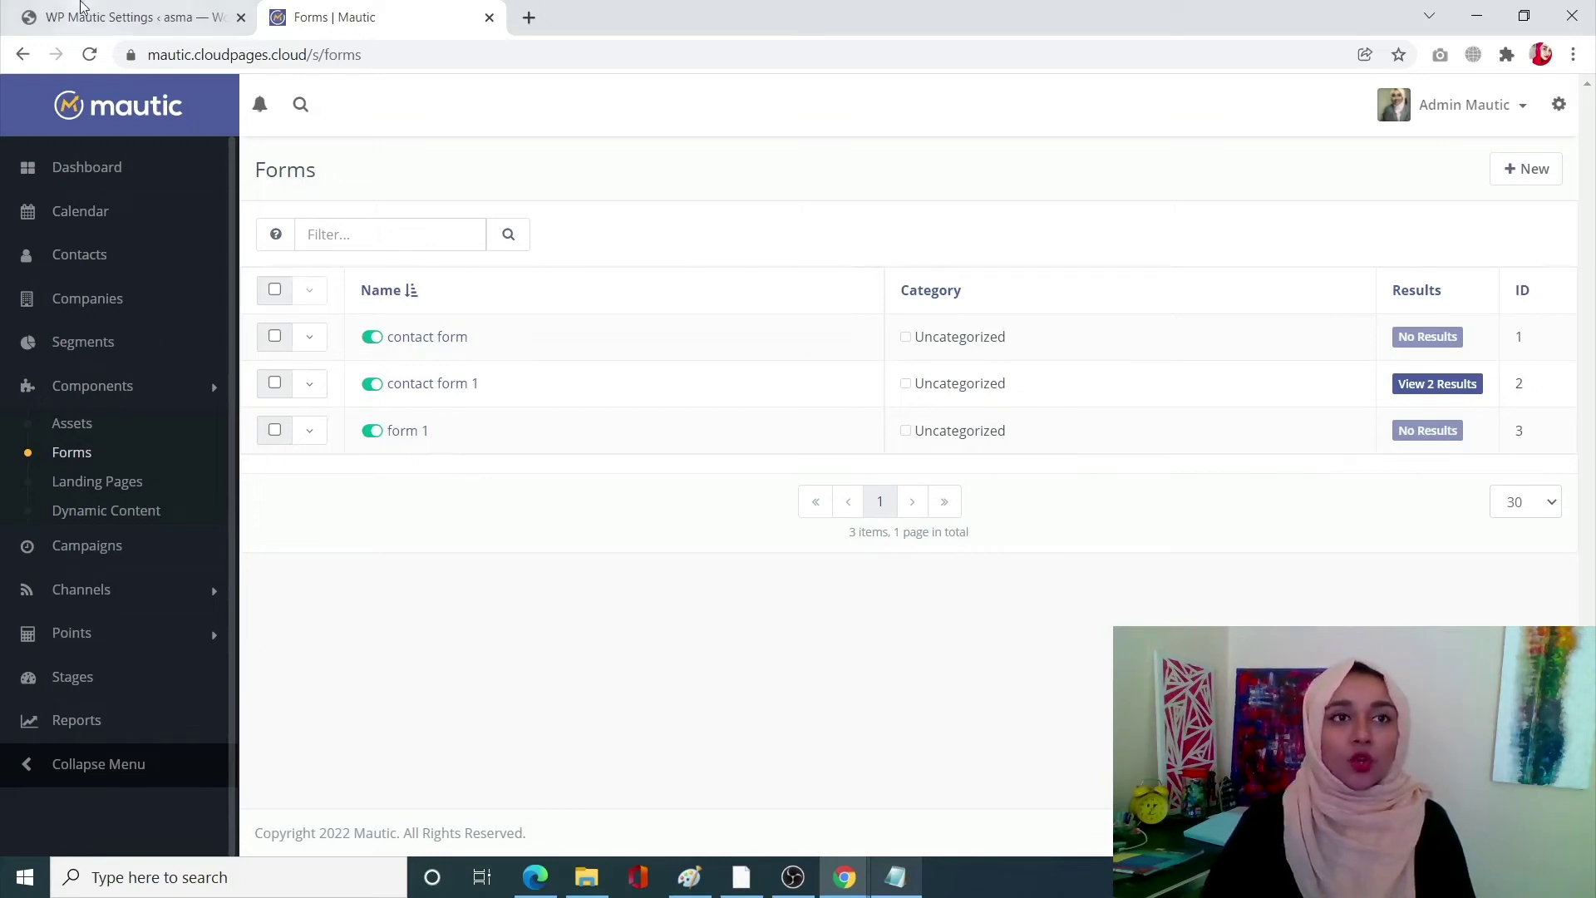
click(129, 6)
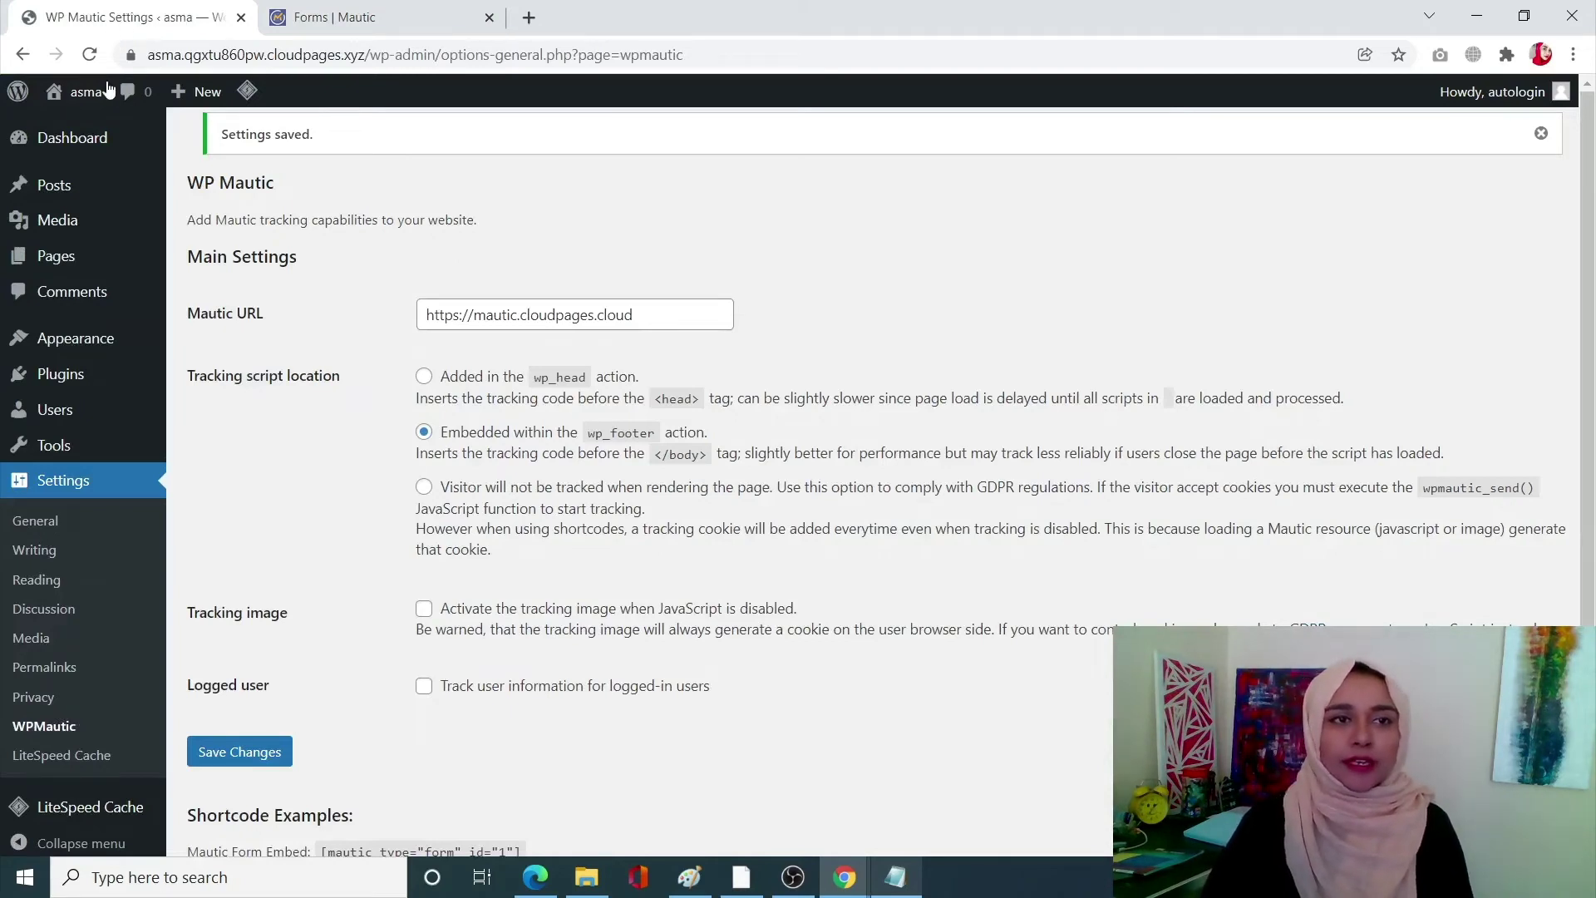
- Start a new WordPress page and title it 'contact form 1'
mouse_move(69, 275)
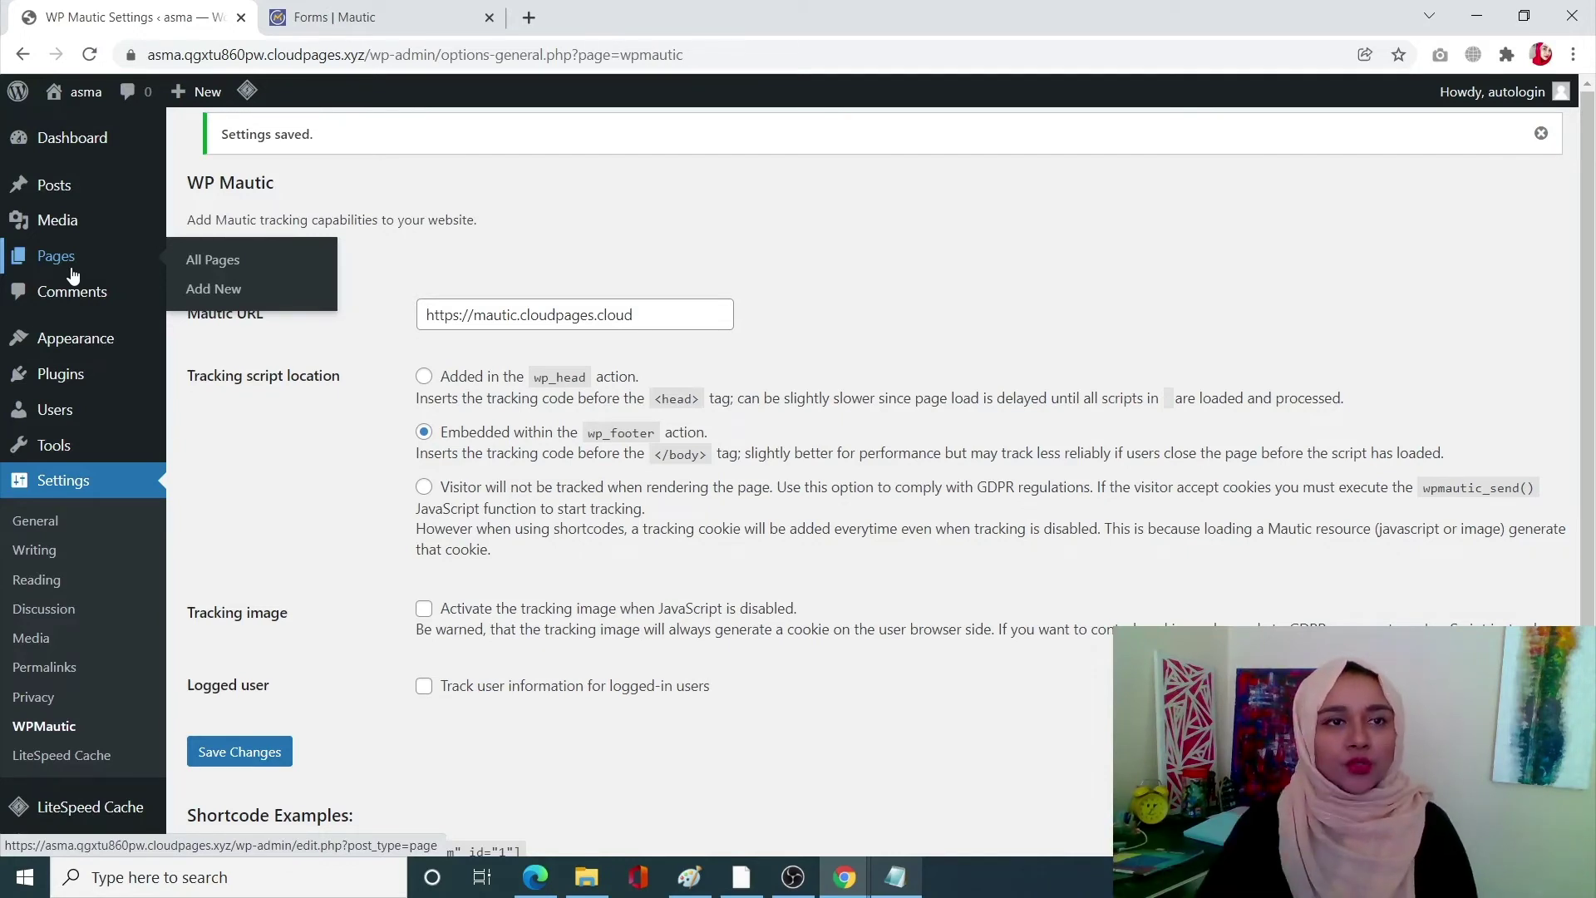
click(236, 288)
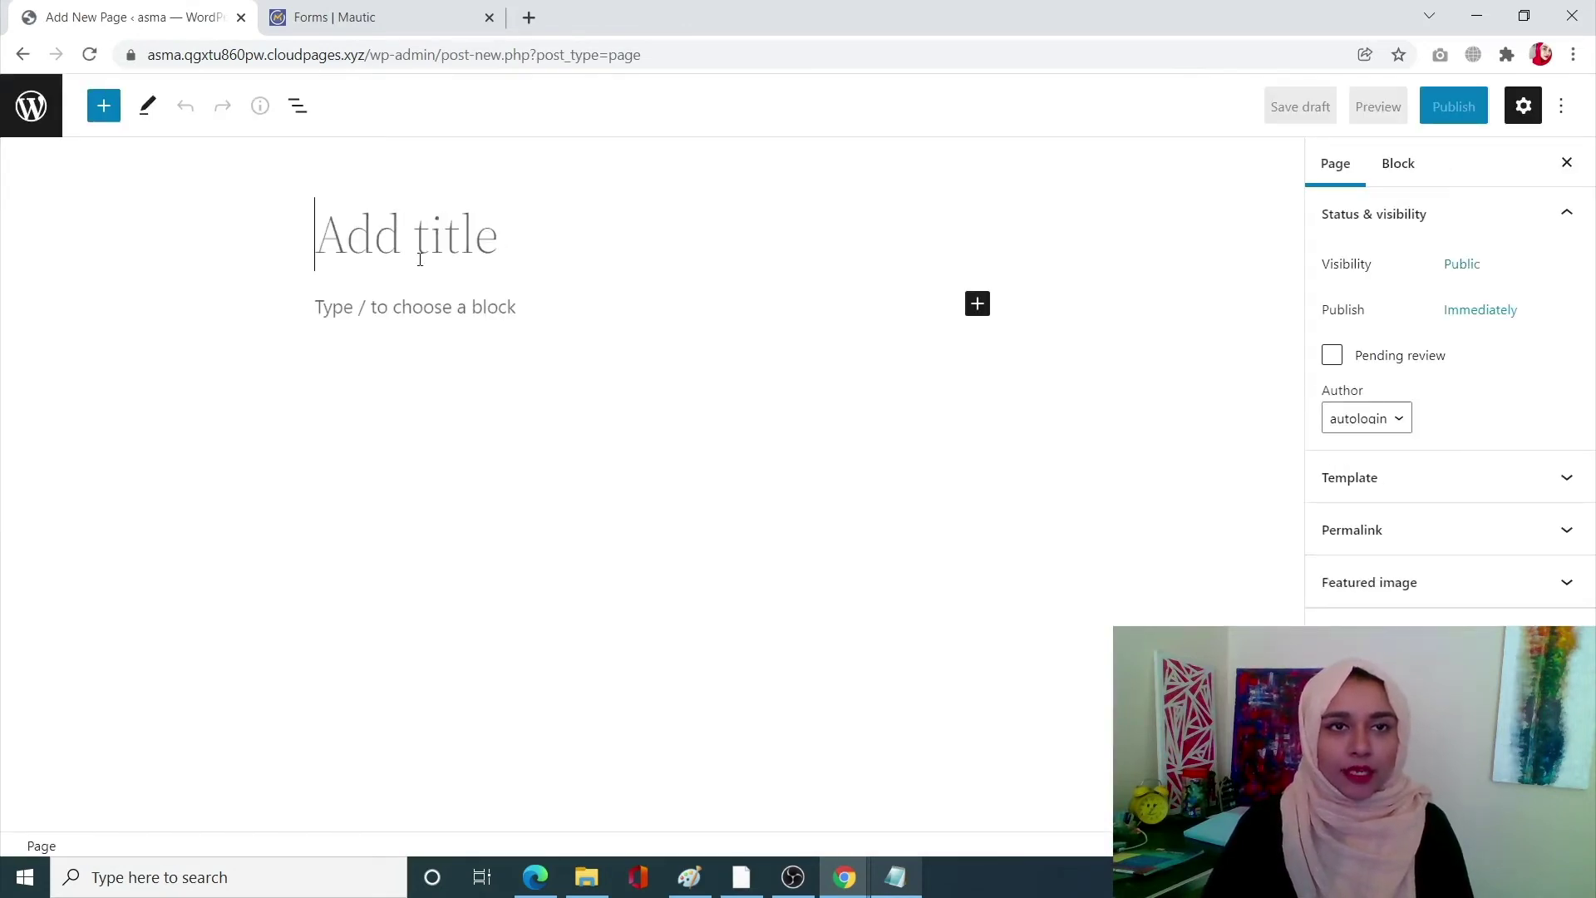
text(contac)
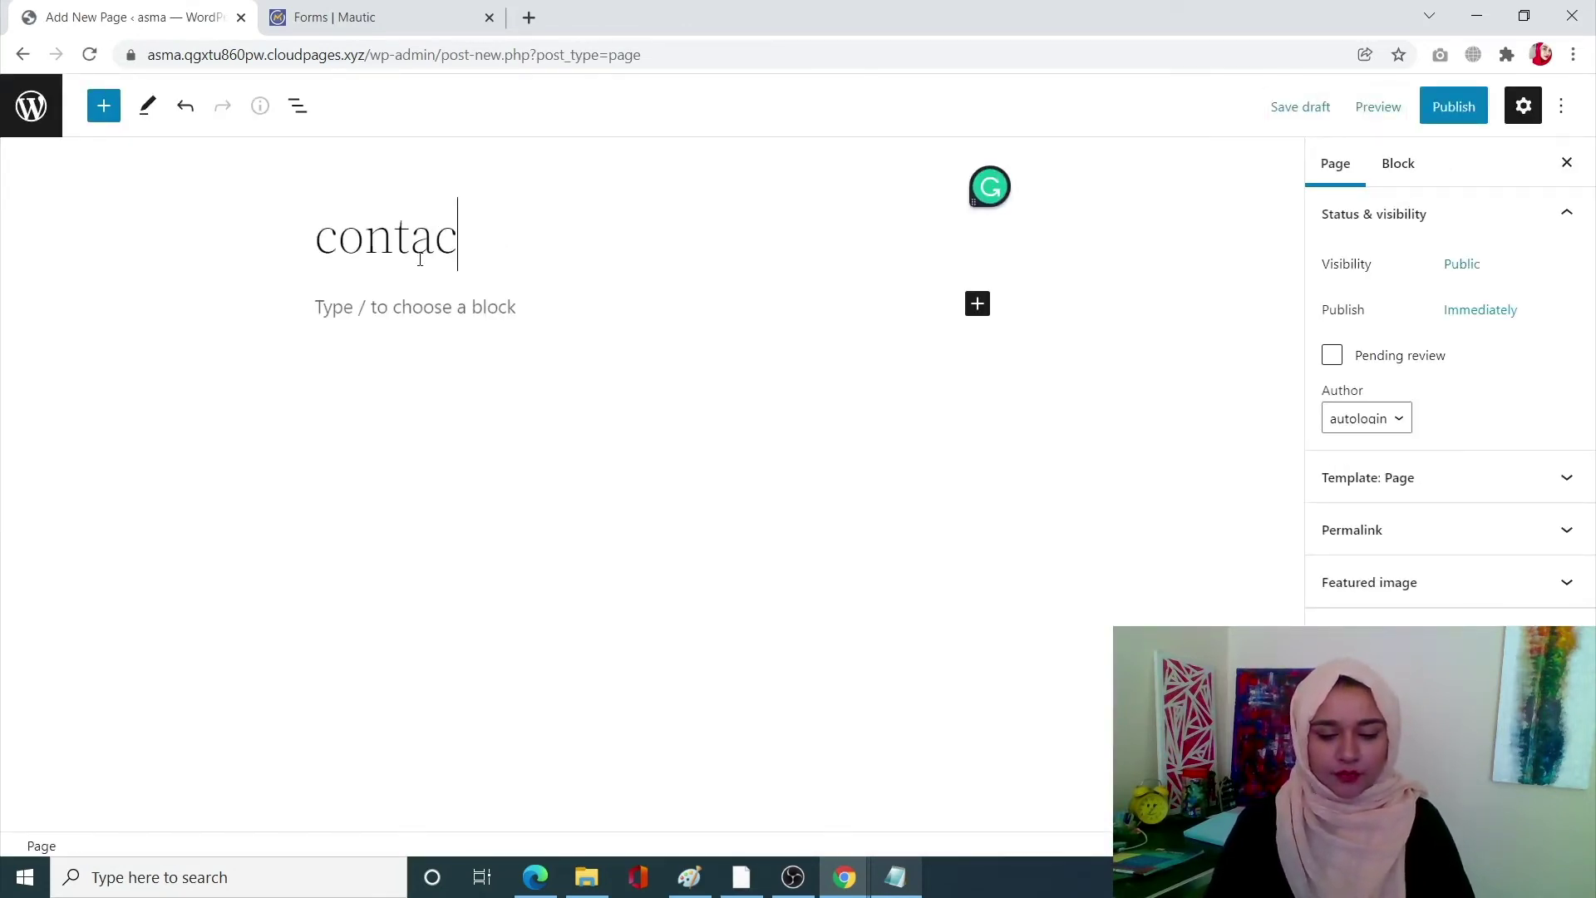
text(t form 1)
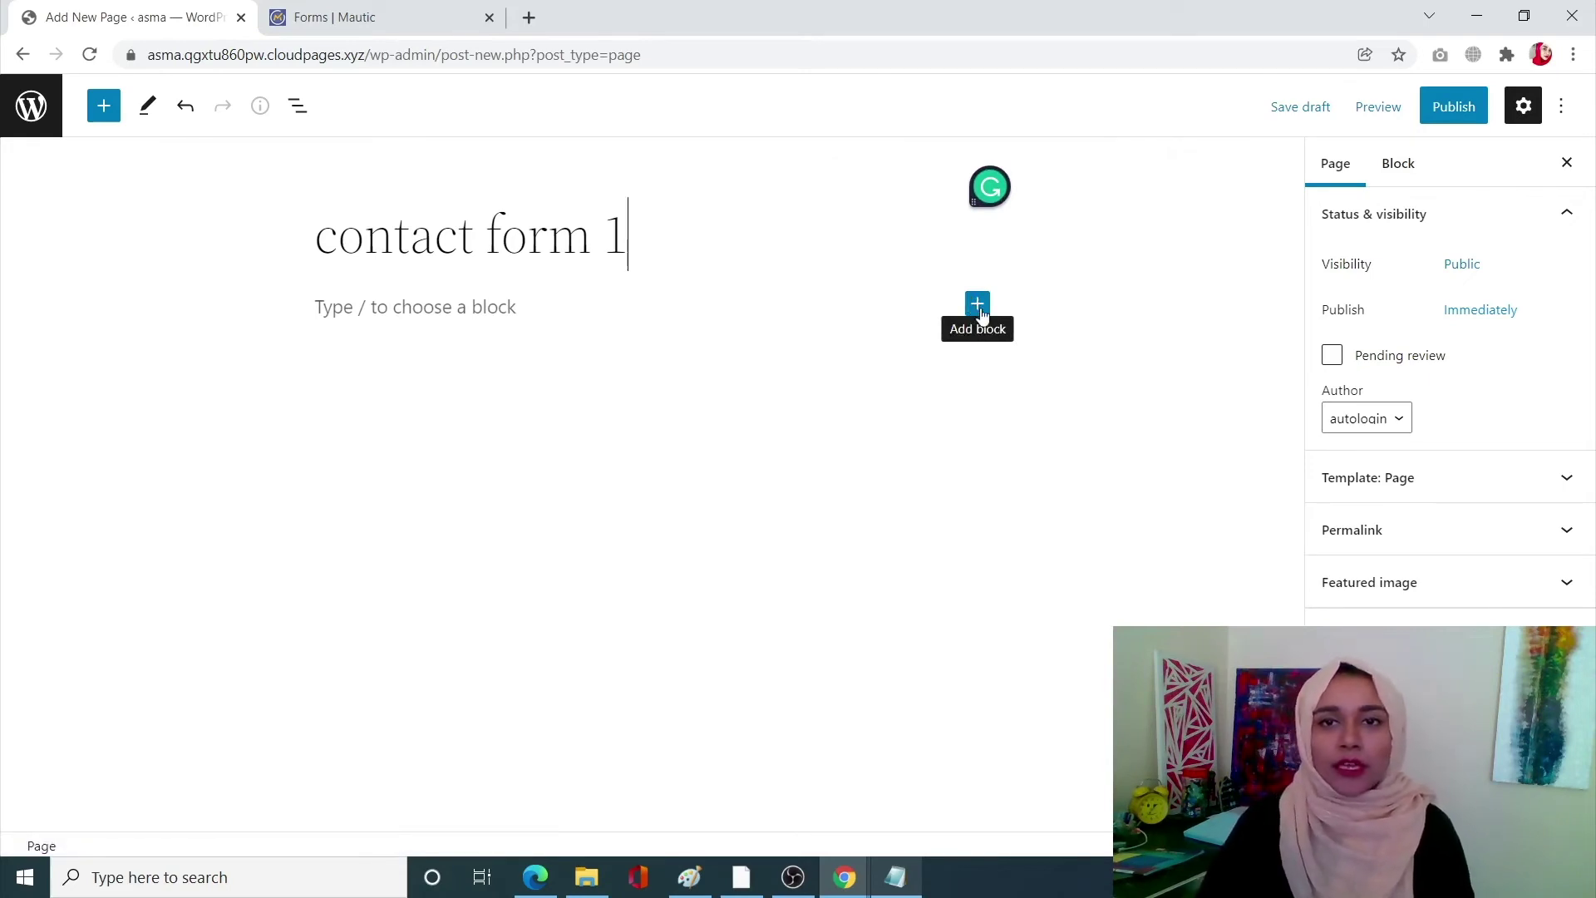
- Add a Shortcode block with the Mautic shortcode from Notepad, changing it to [mautic type="form" id="3"]
click(979, 305)
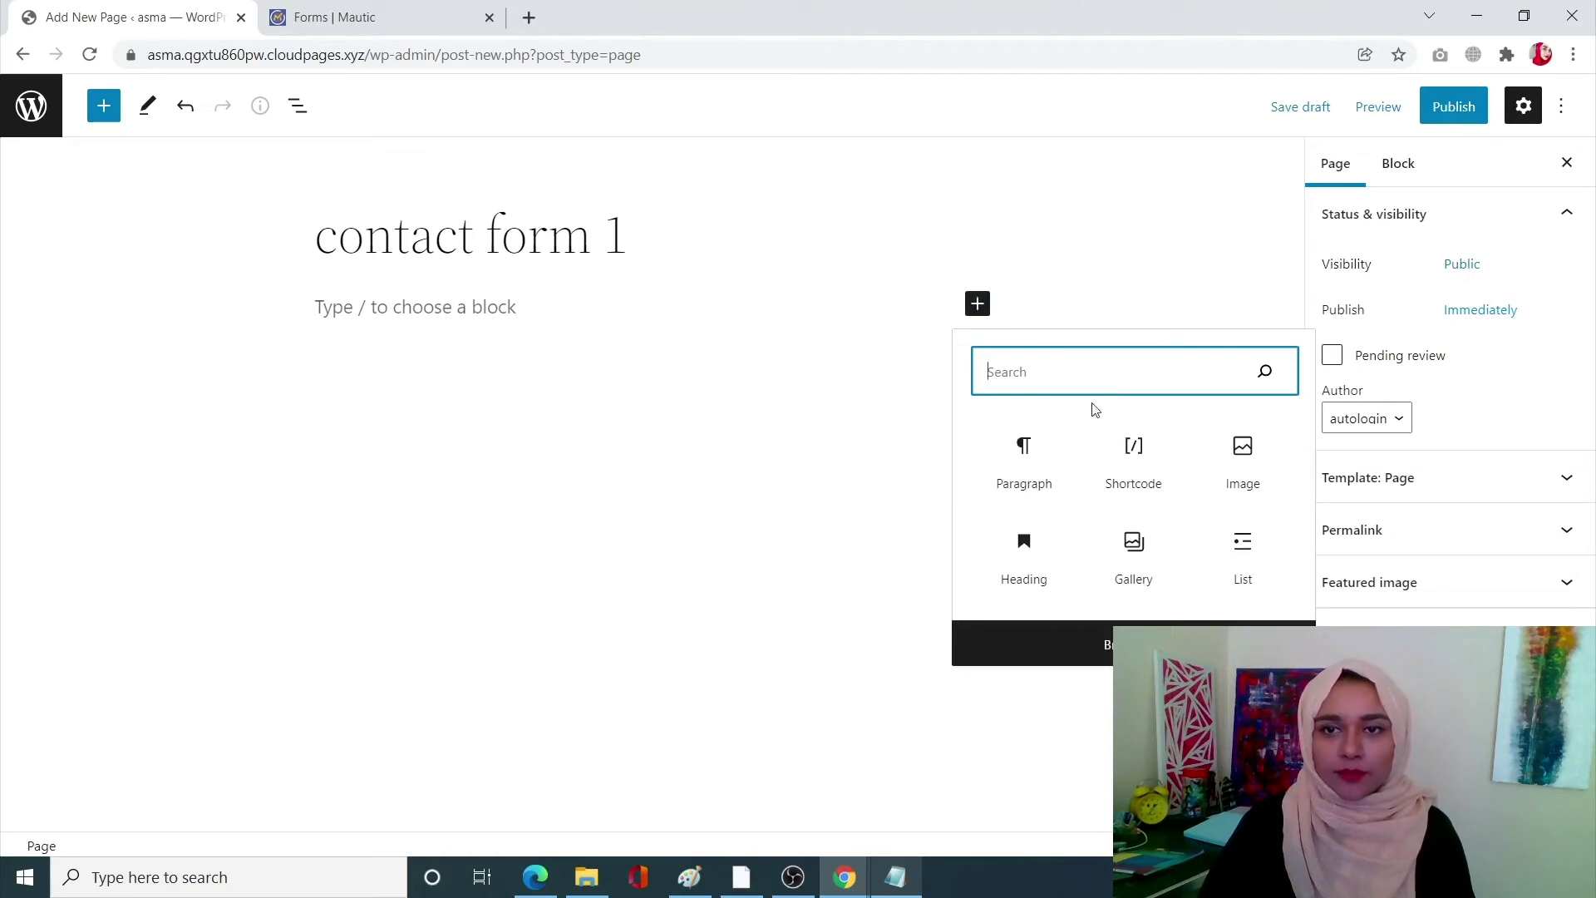
click(1136, 453)
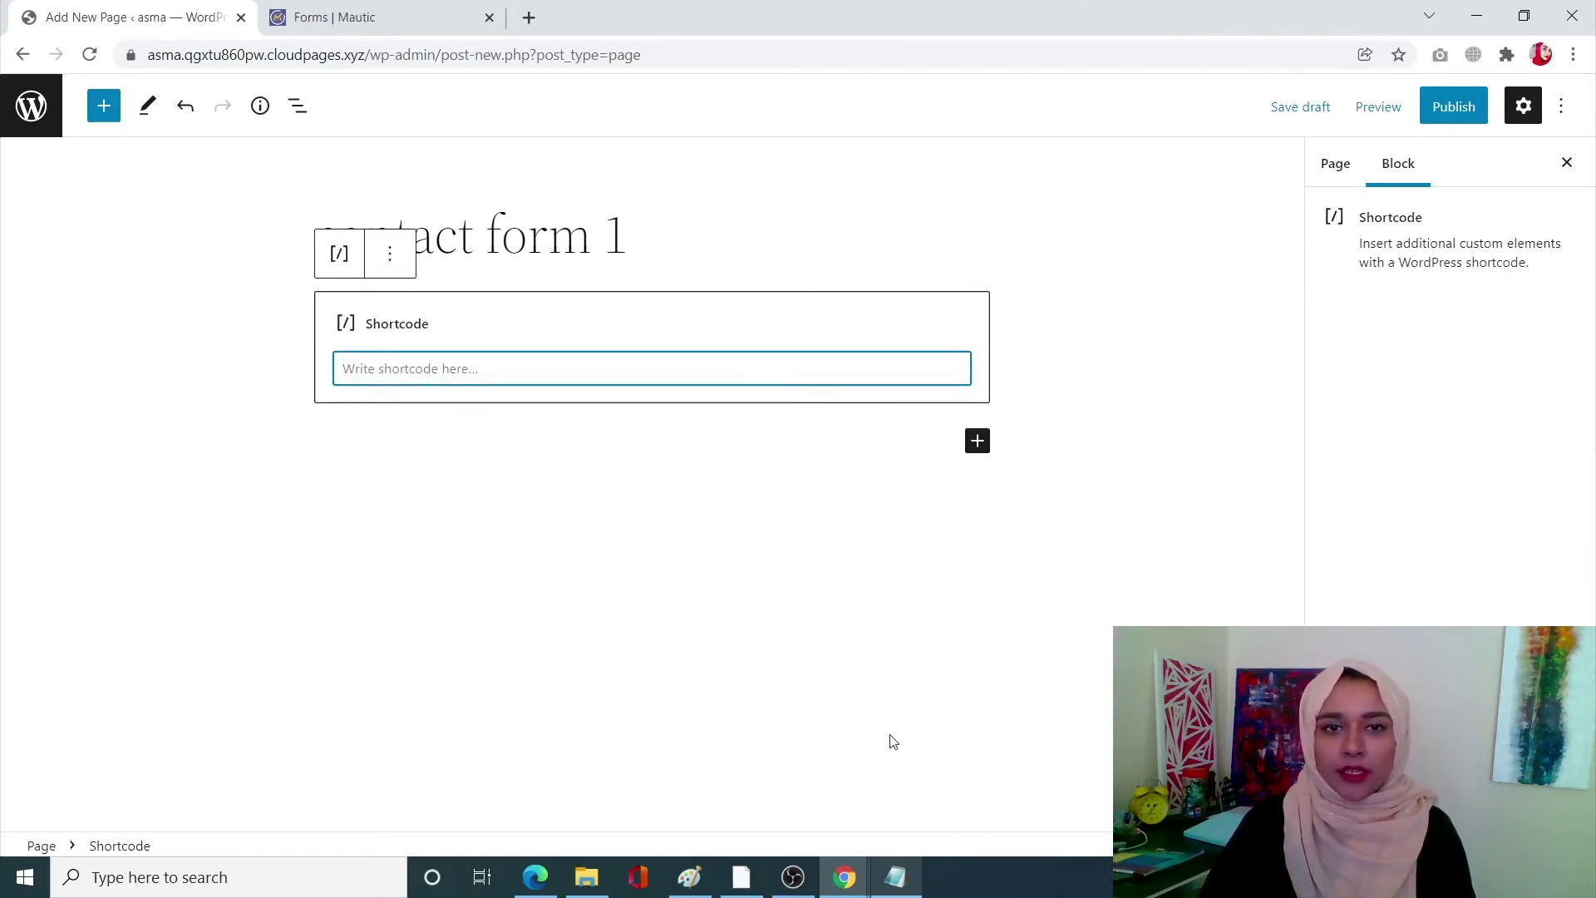
click(899, 884)
scroll(884, 482, up, 2)
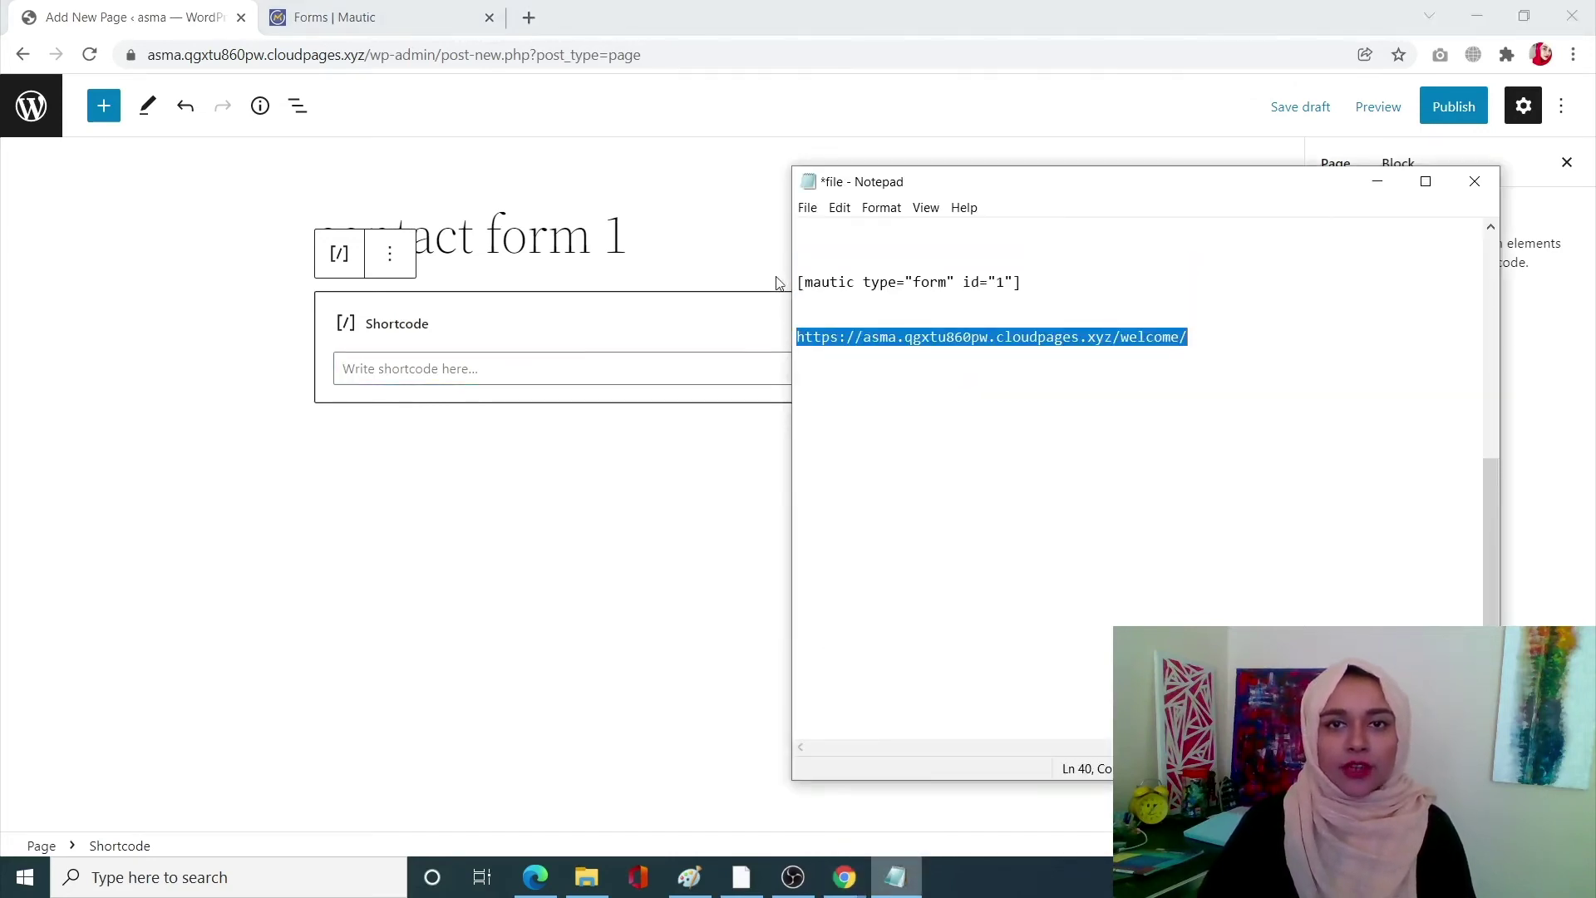
drag(799, 283, 1048, 288)
key(ctrl+c)
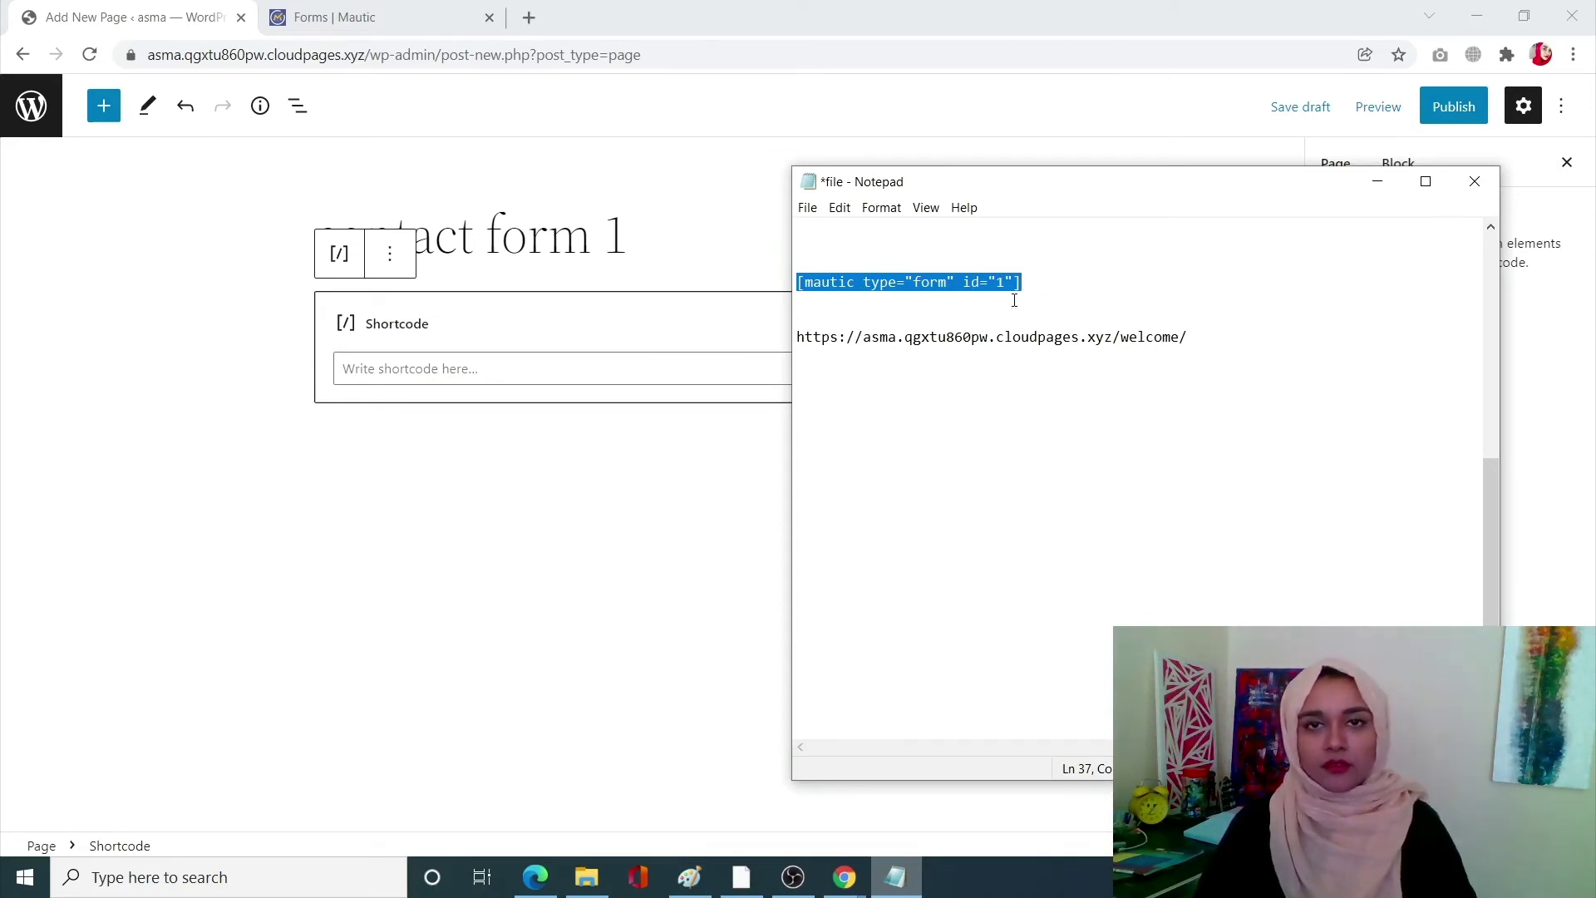
click(674, 371)
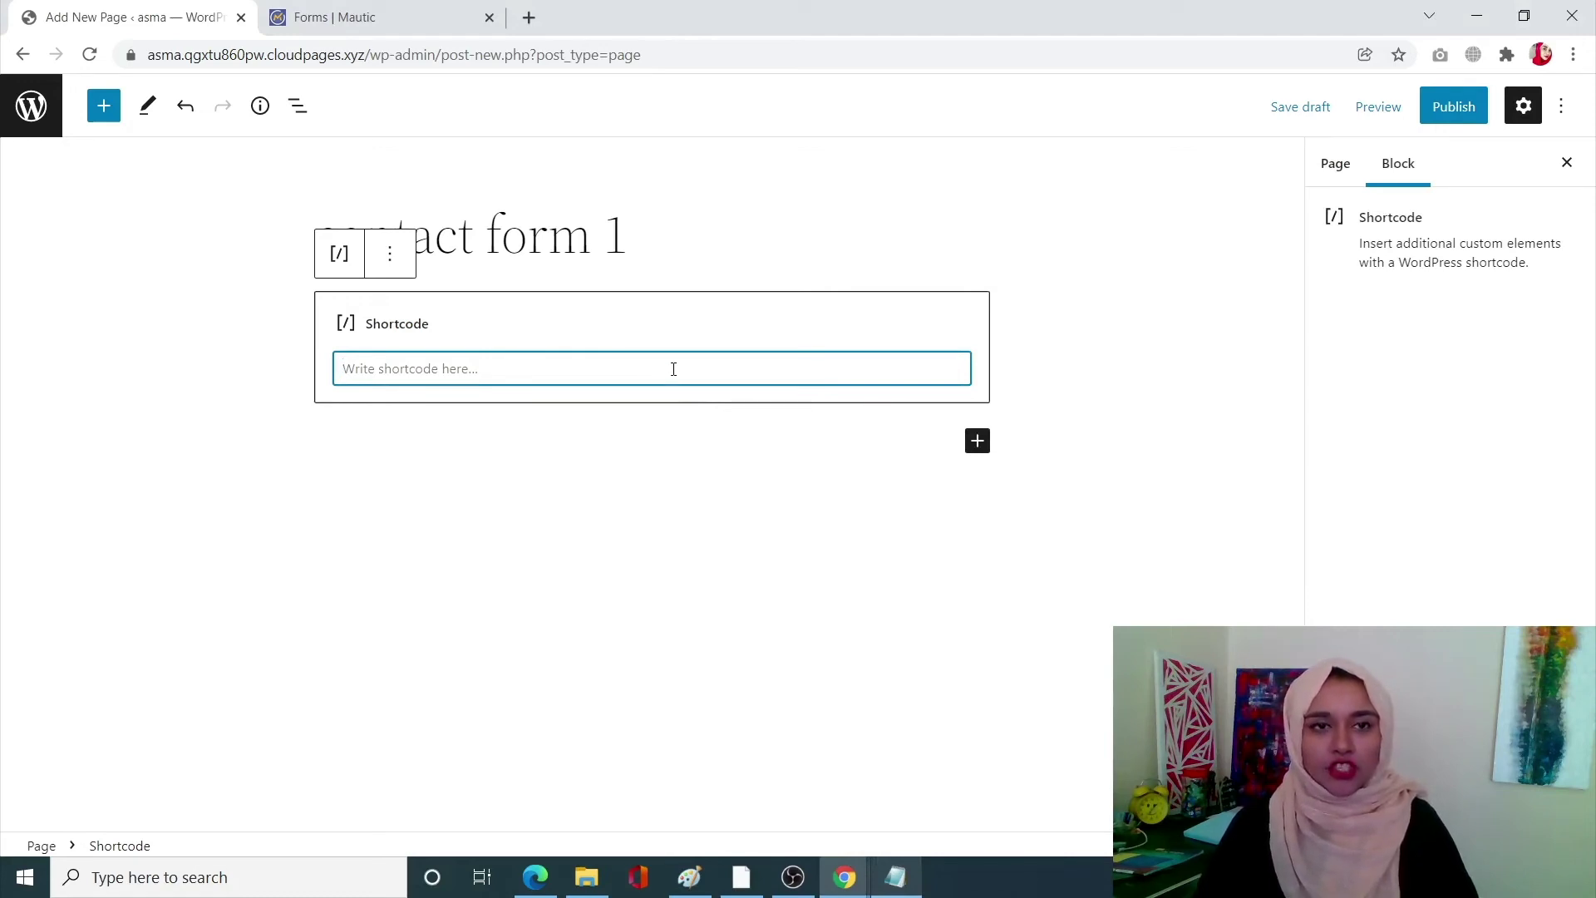
key(ctrl+v)
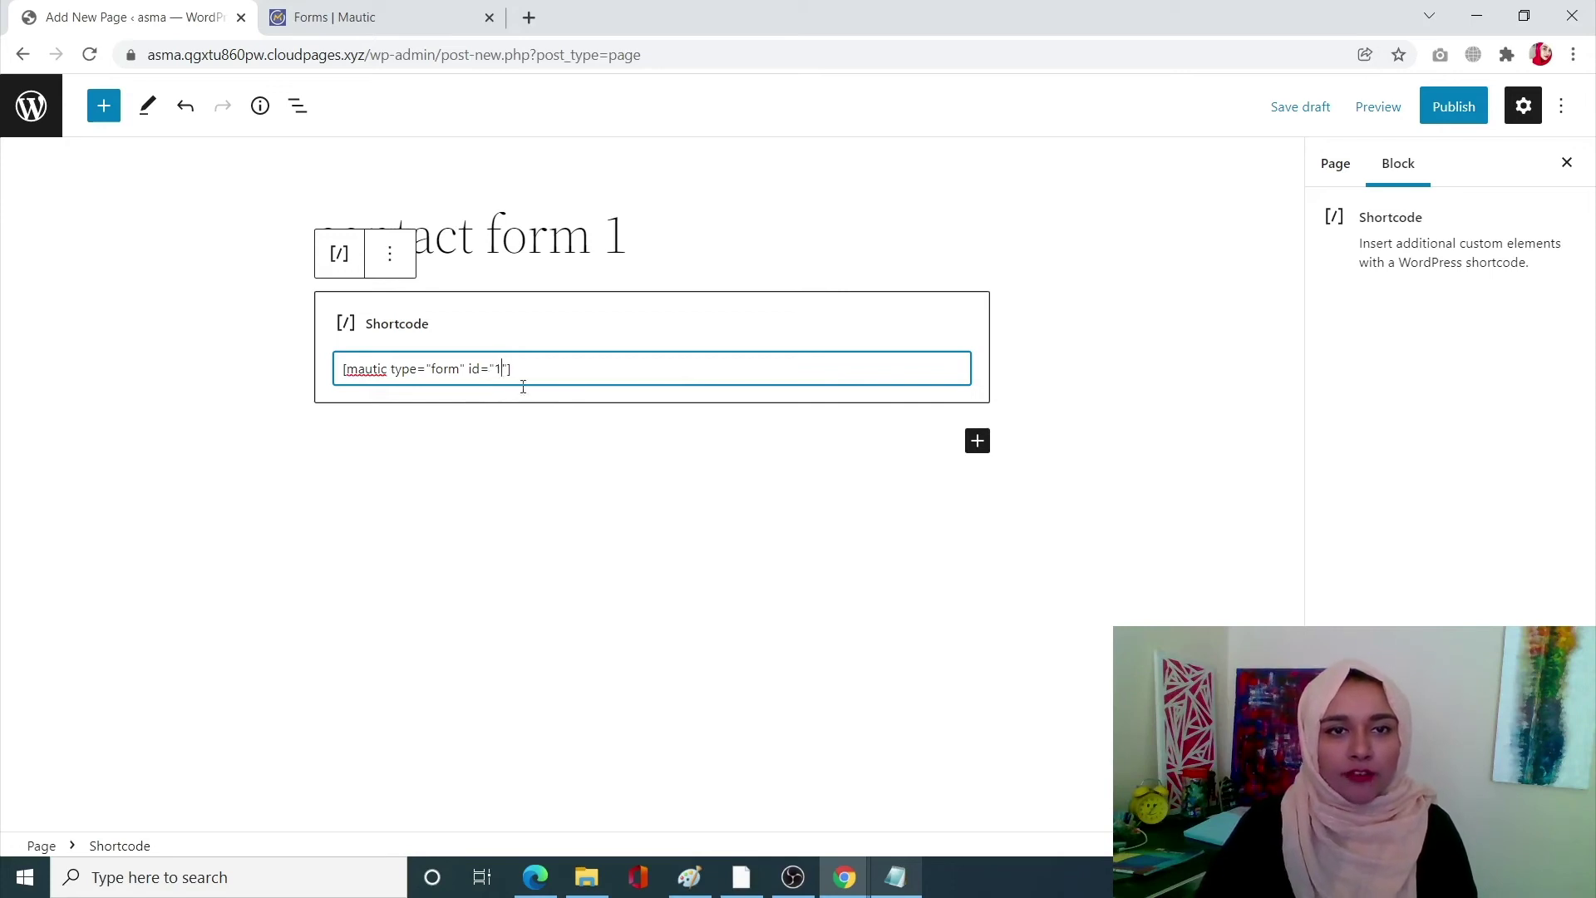
key(BackSpace)
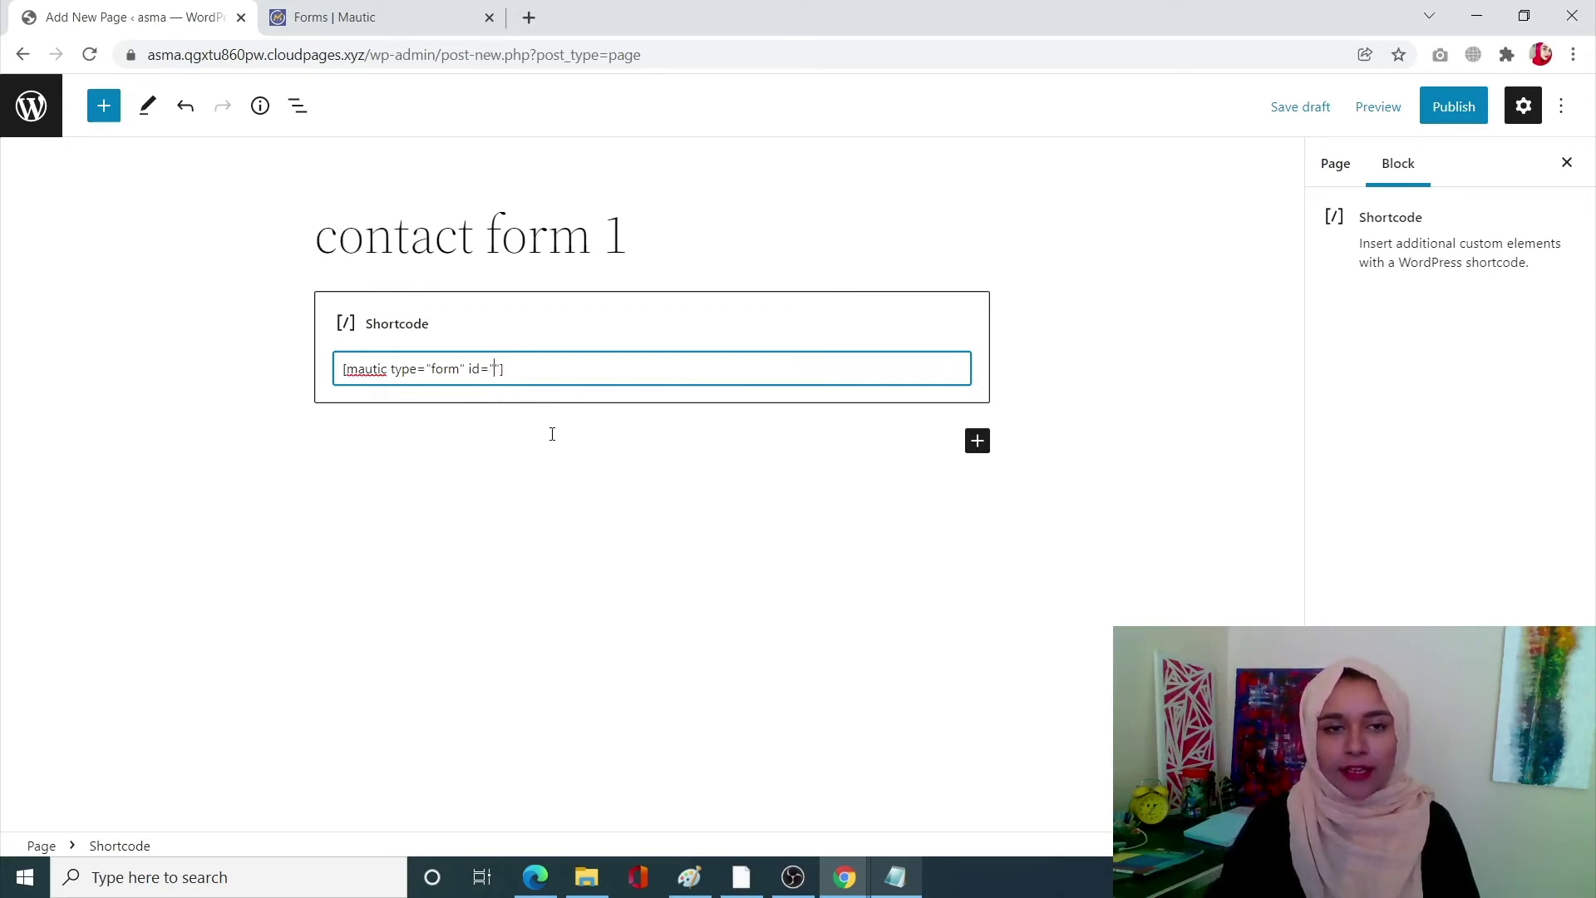
text(3)
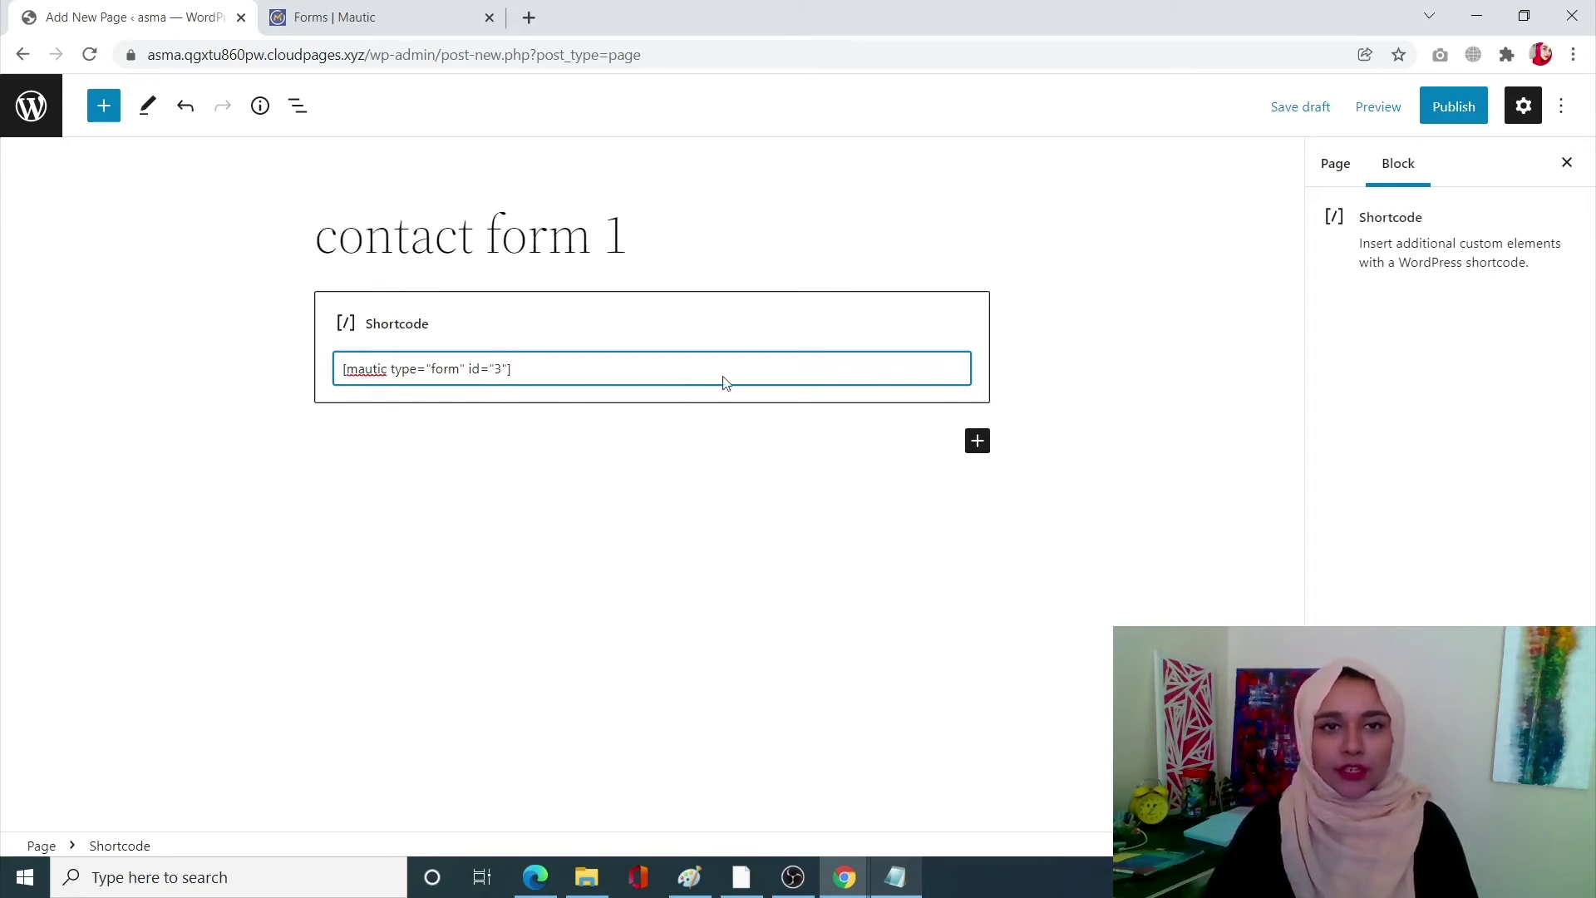
click(1035, 380)
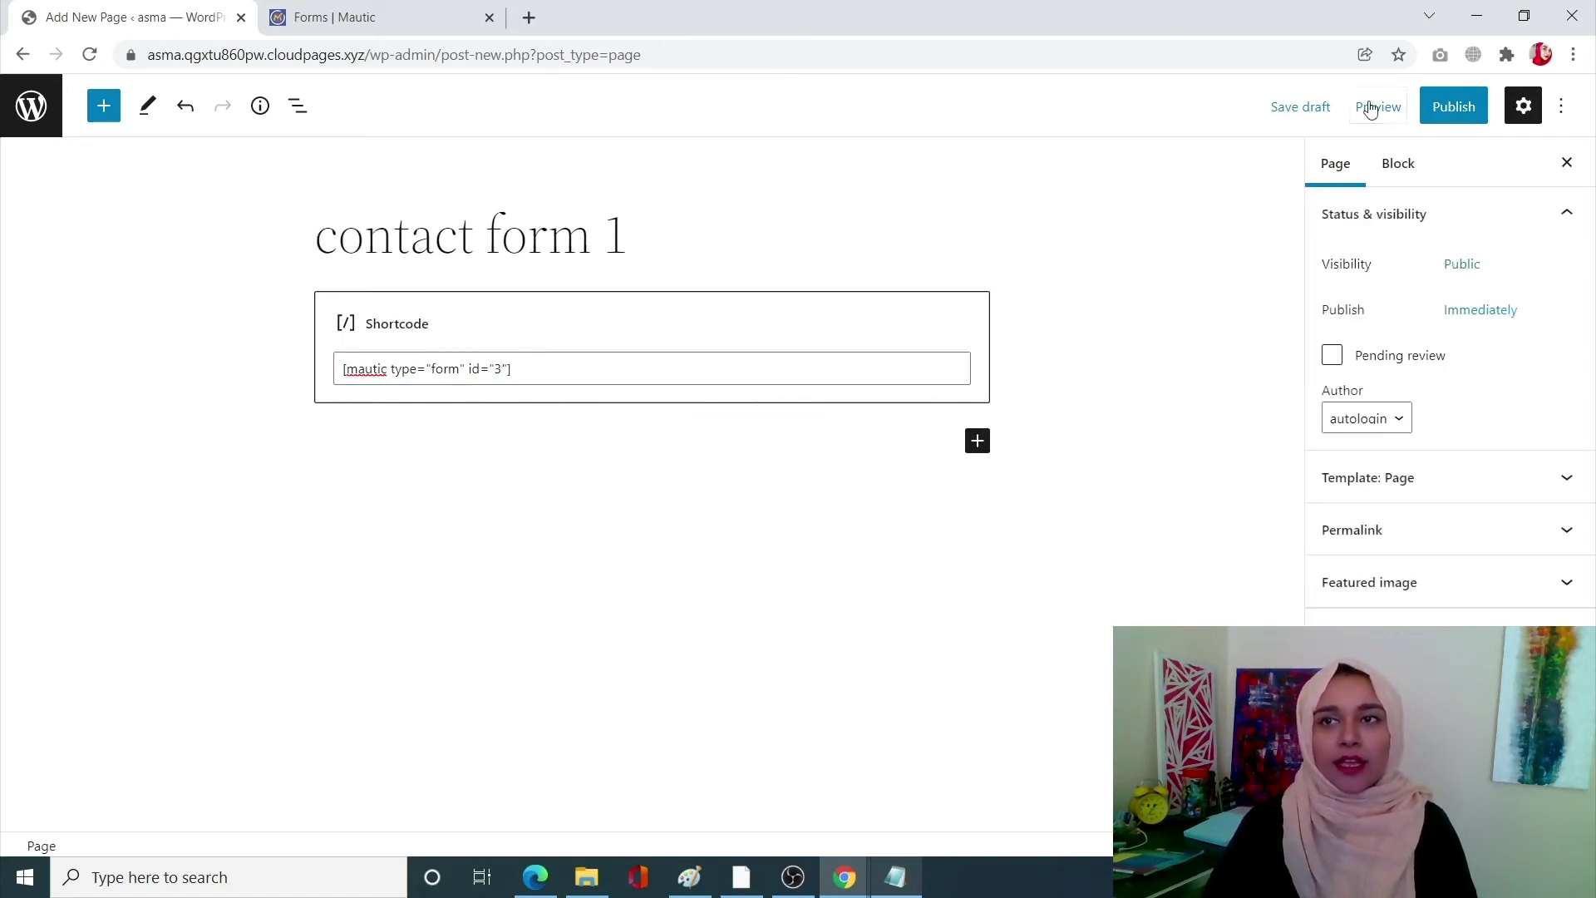
- Publish the contact form 1 page and view the live page down to the email and phone form
click(1442, 122)
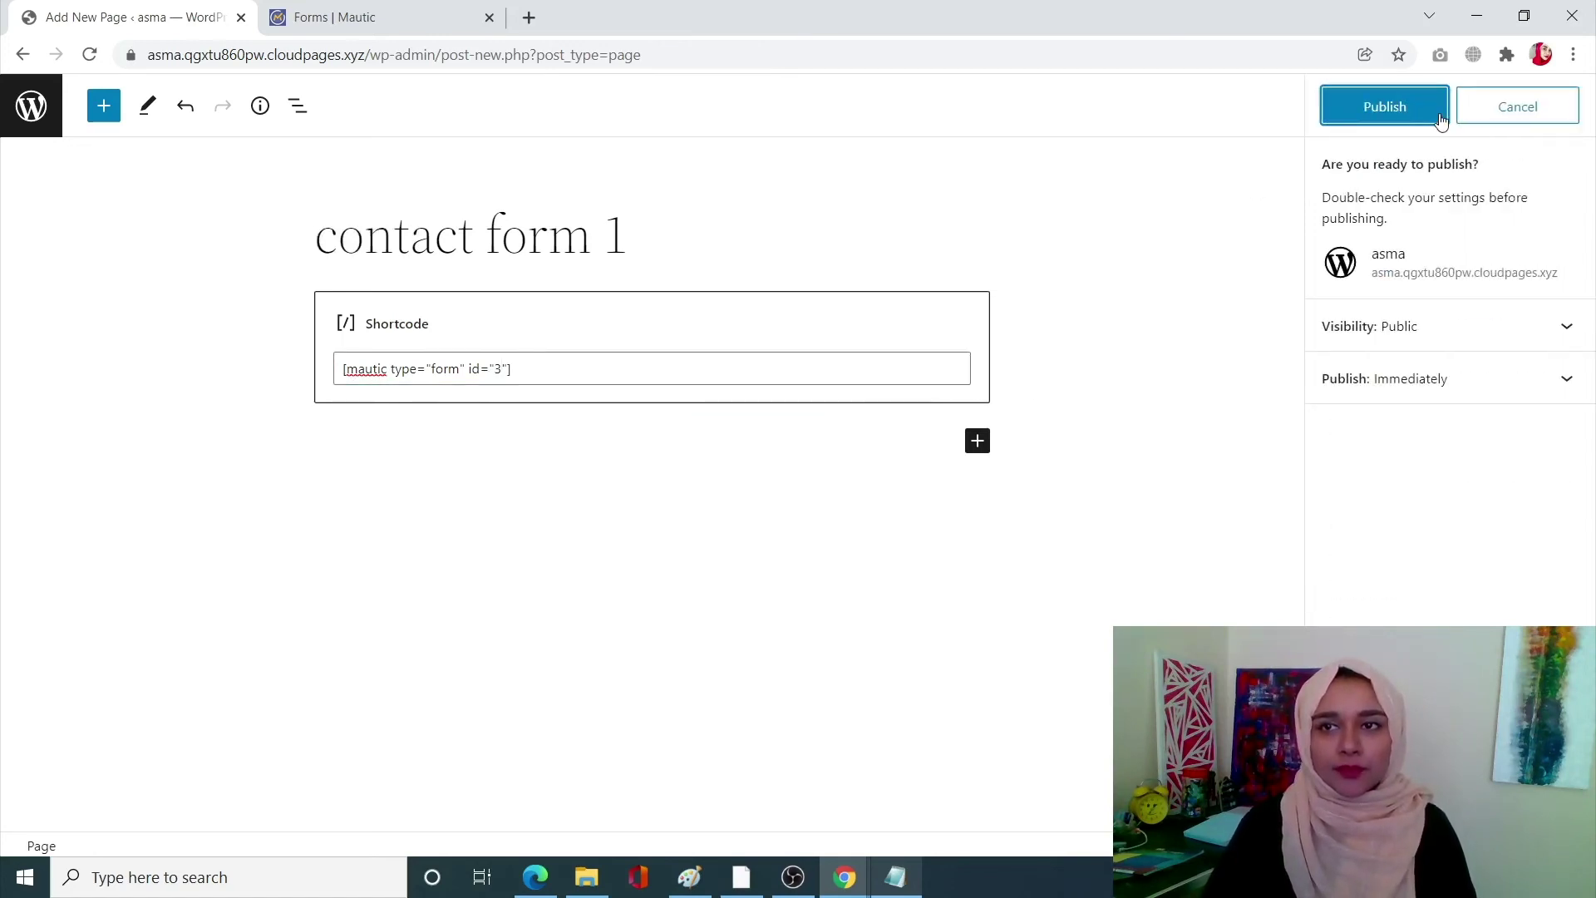
click(1441, 120)
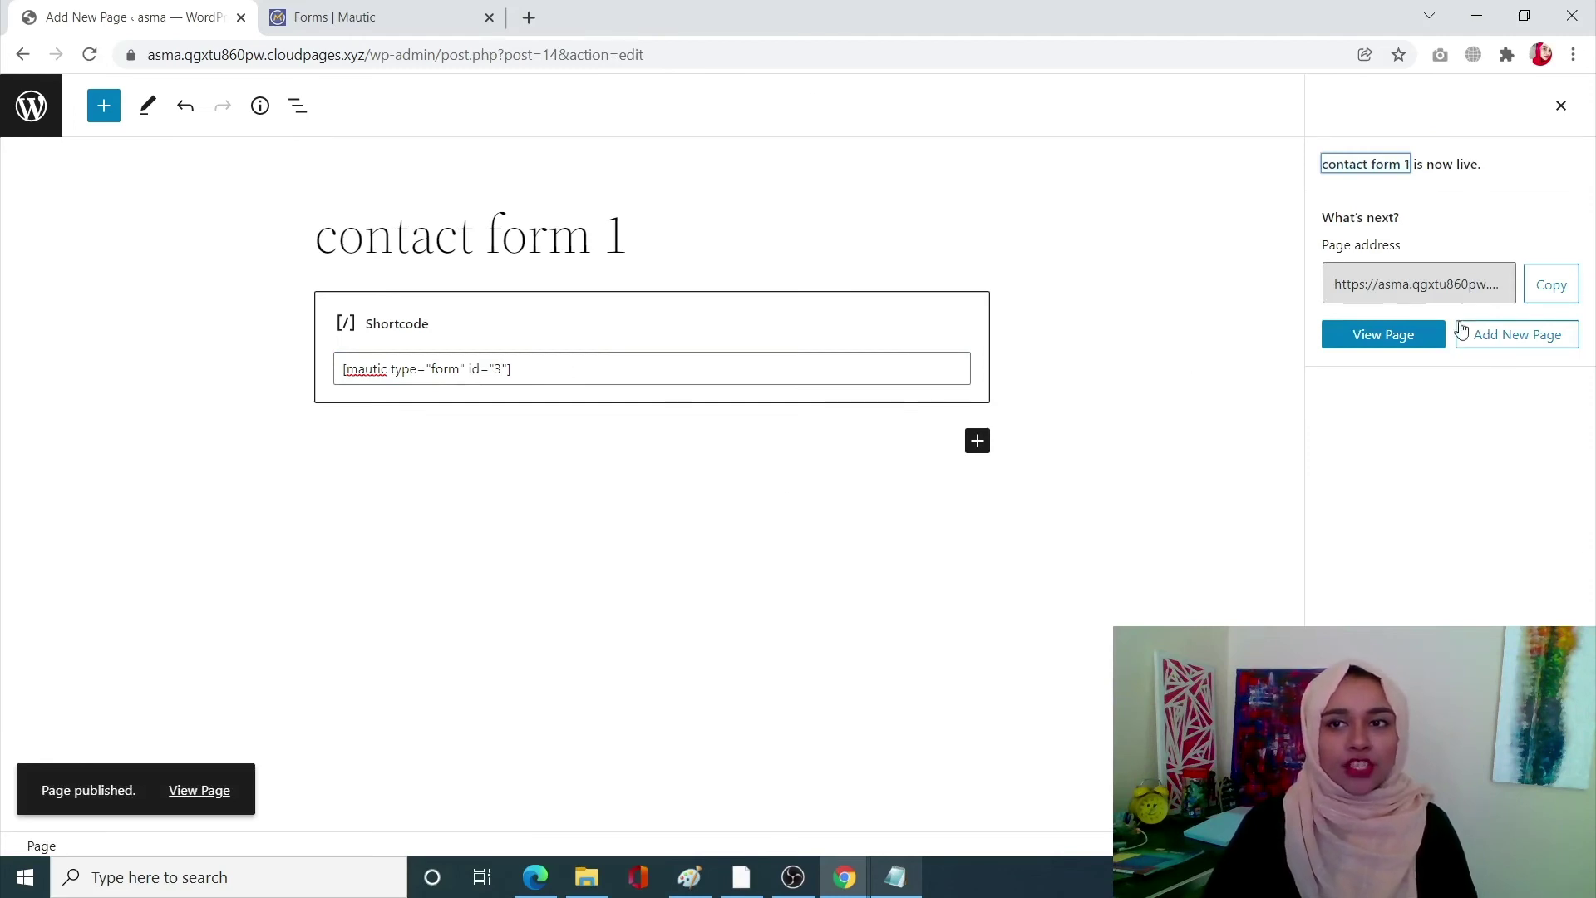
click(1395, 341)
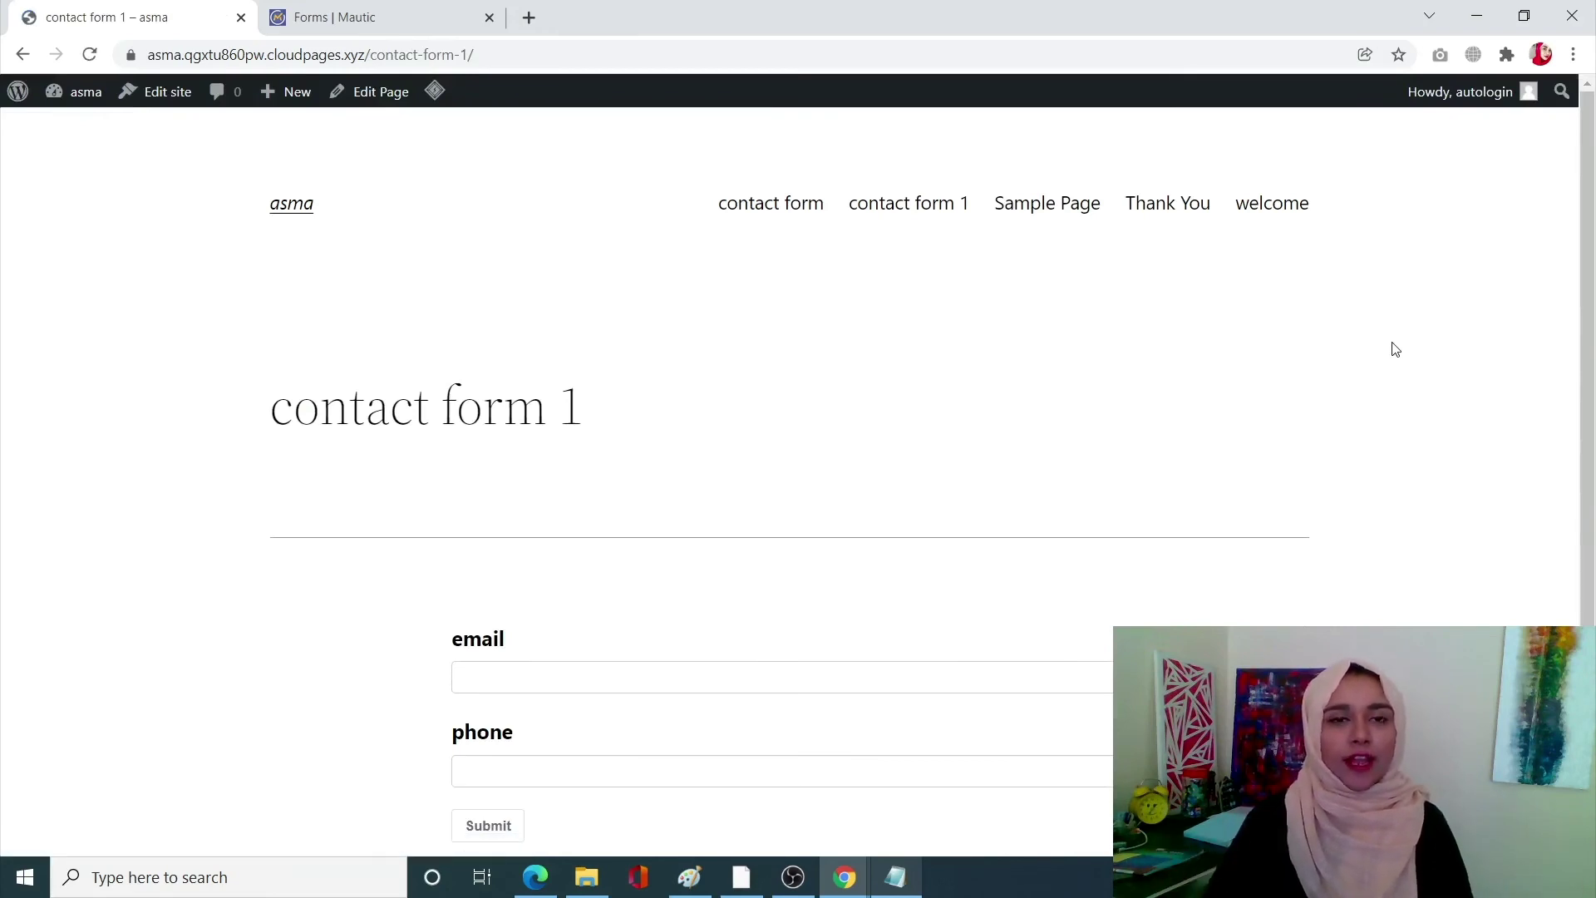
scroll(841, 527, down, 4)
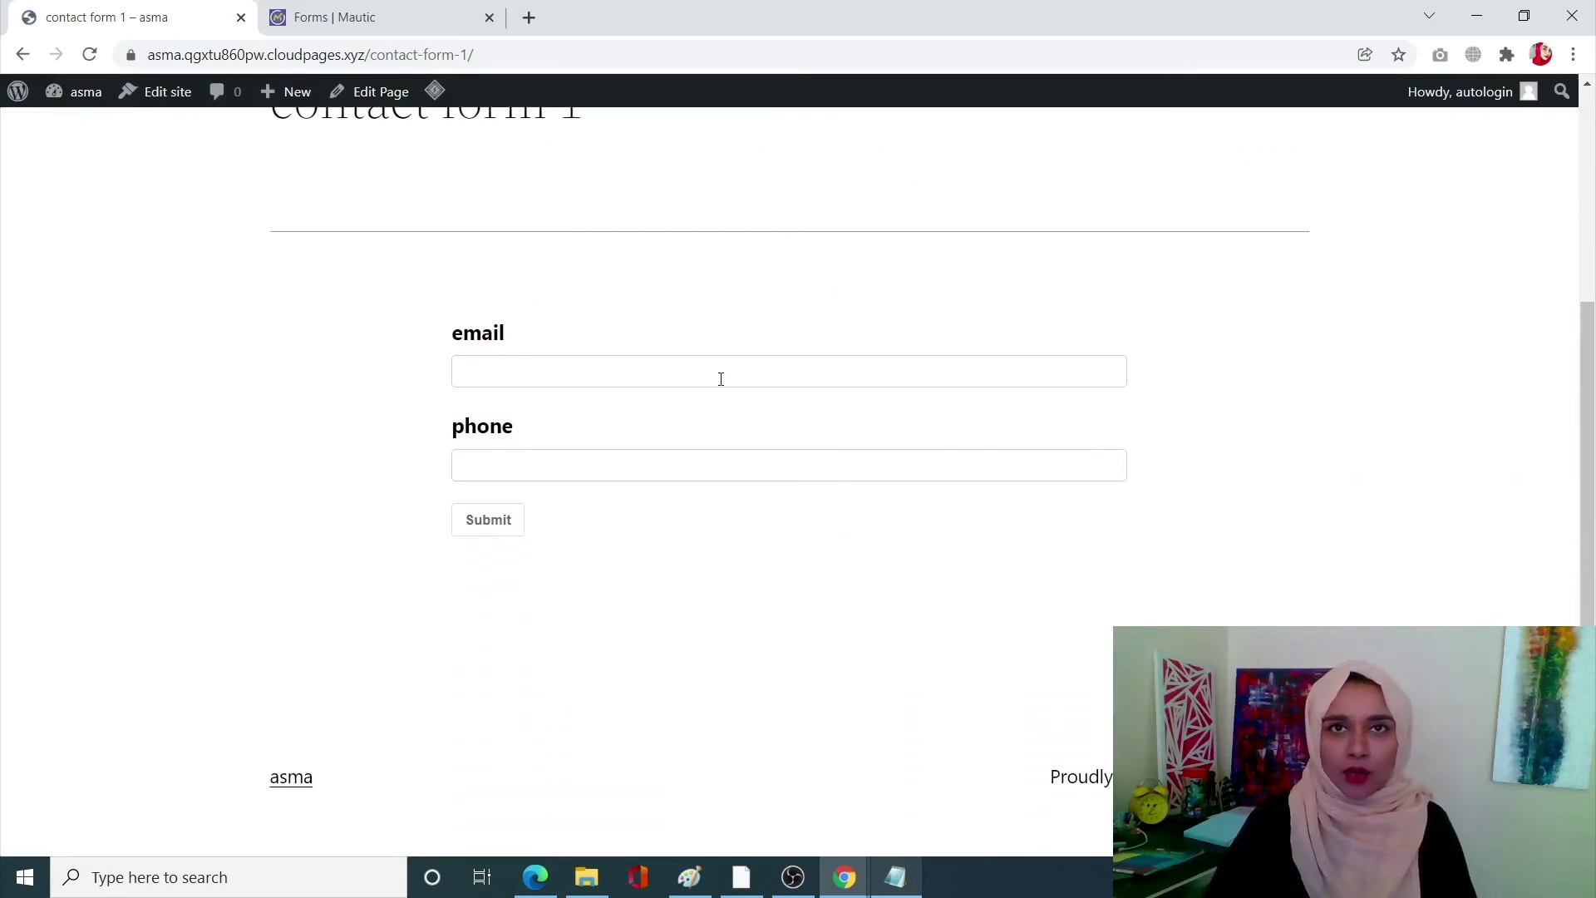
- Fill the embedded form with a test email address and sample phone number, then submit it
click(695, 368)
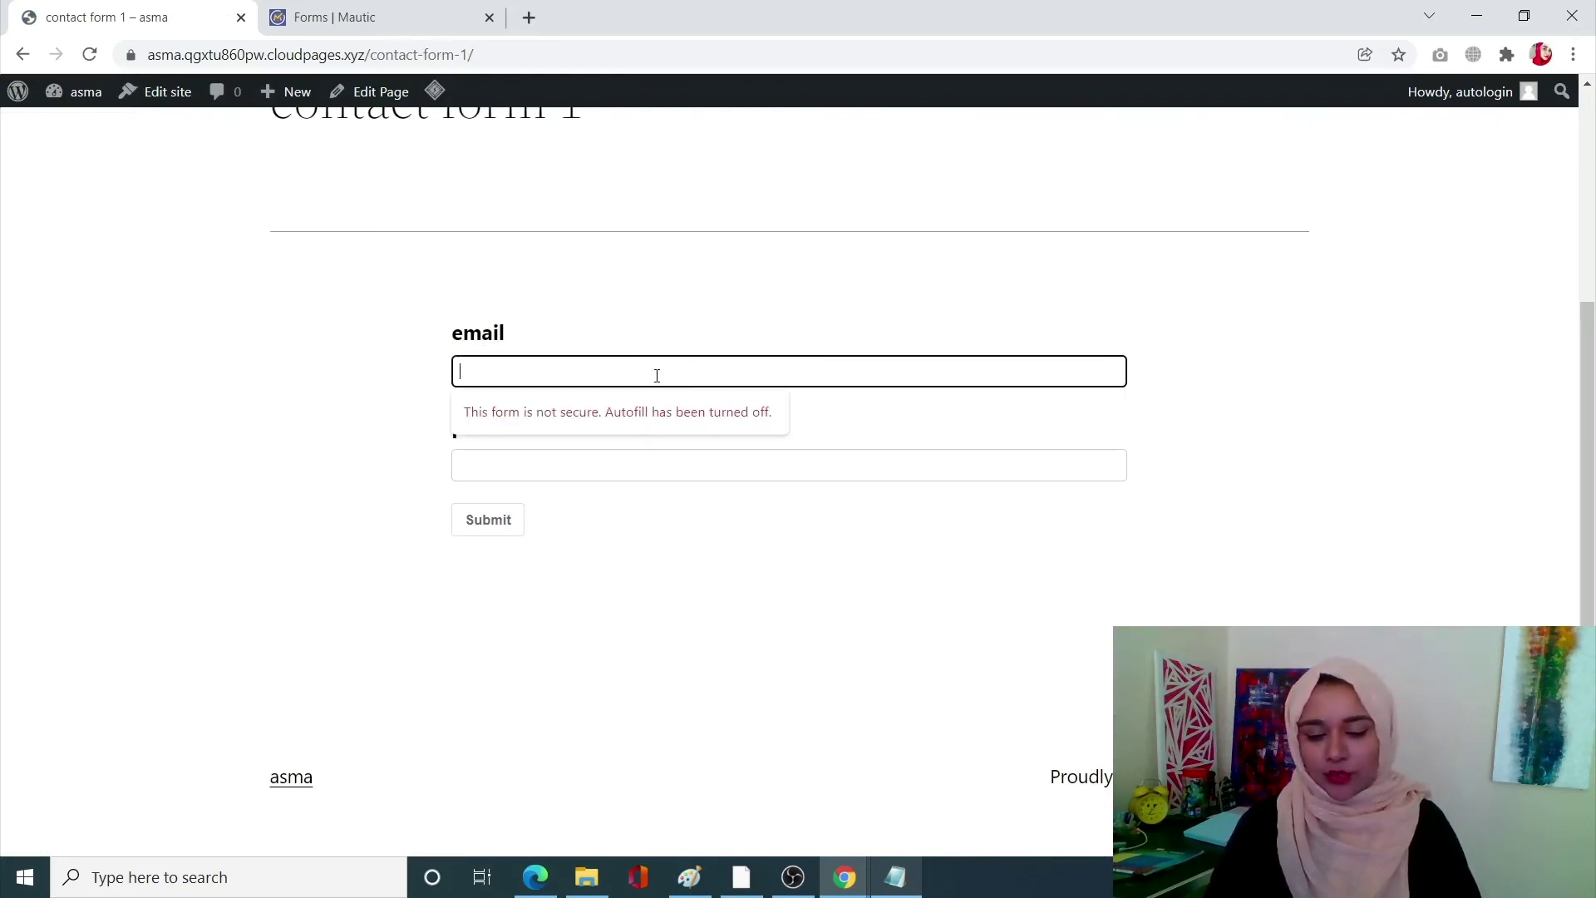
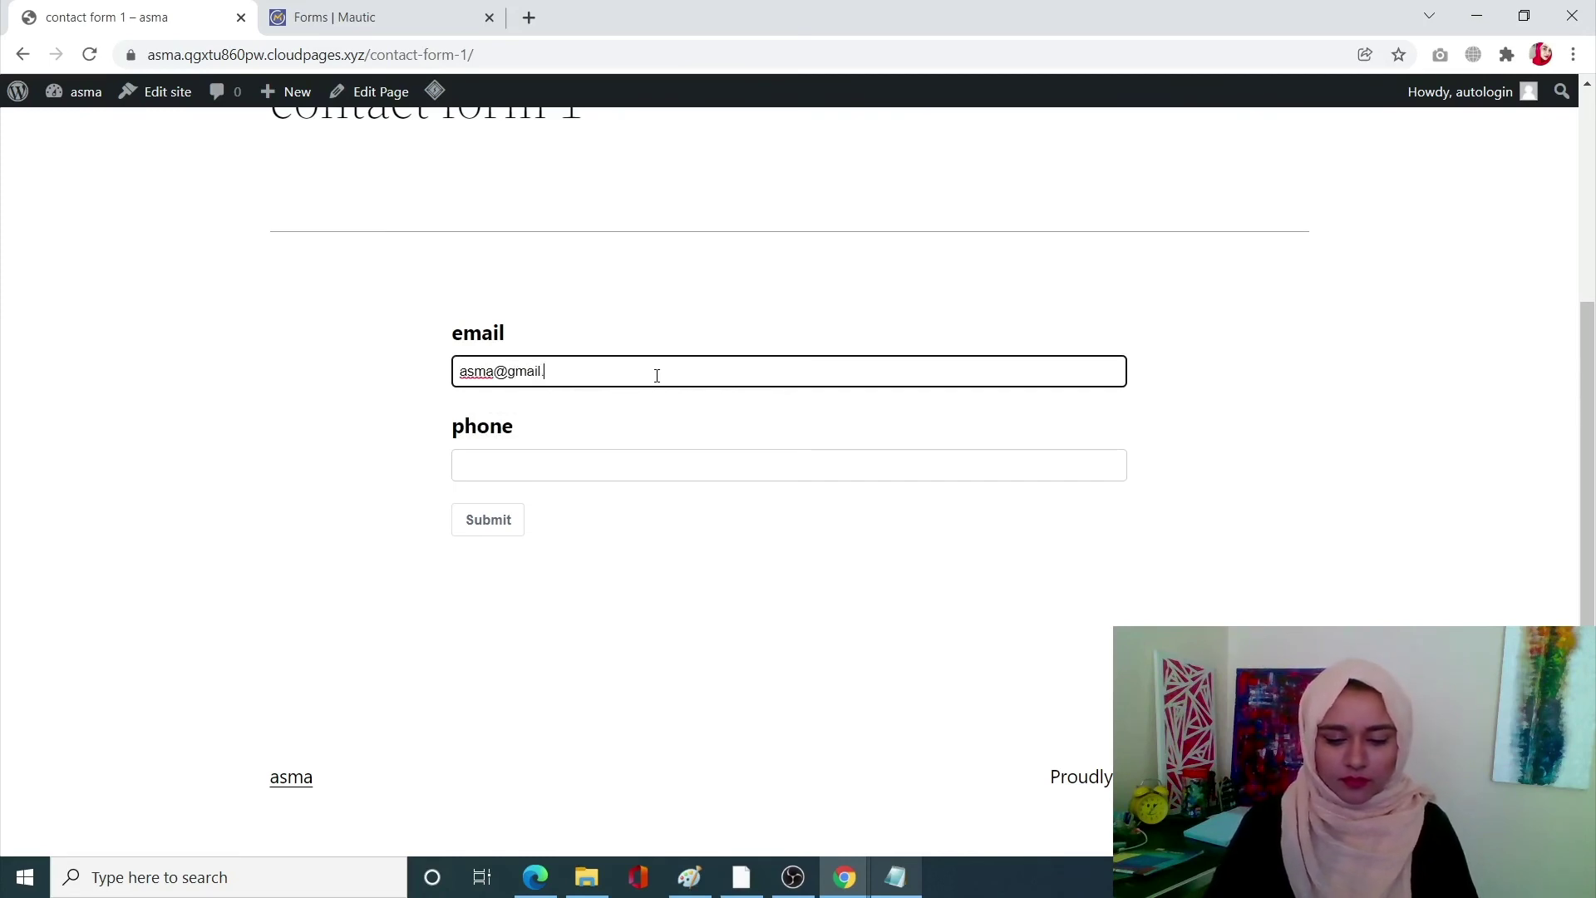
click(698, 466)
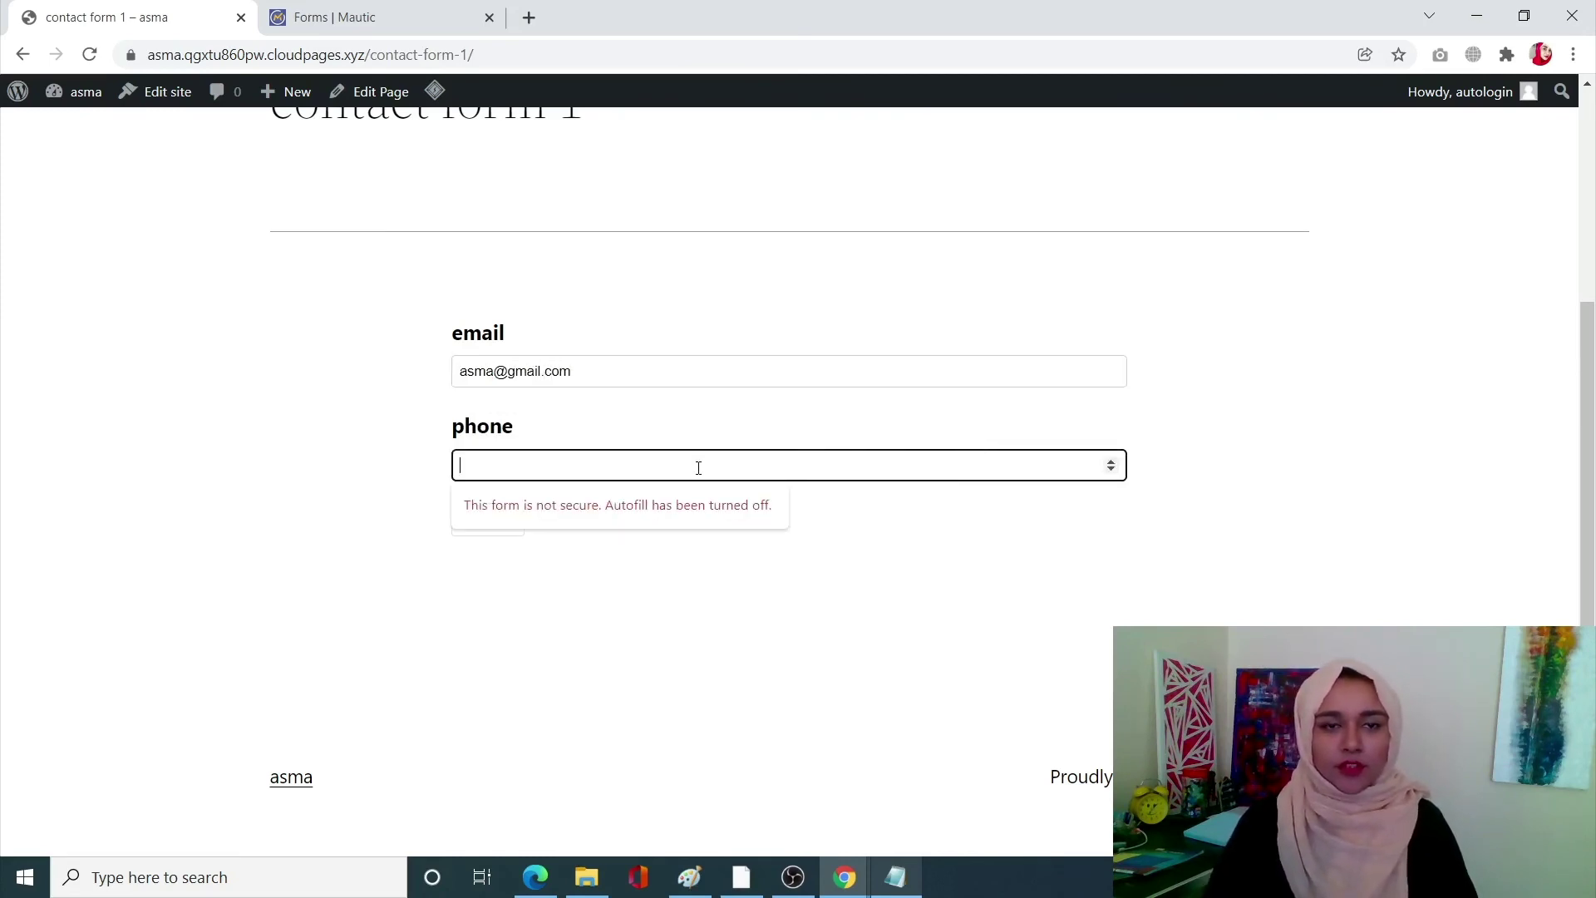
text(12345)
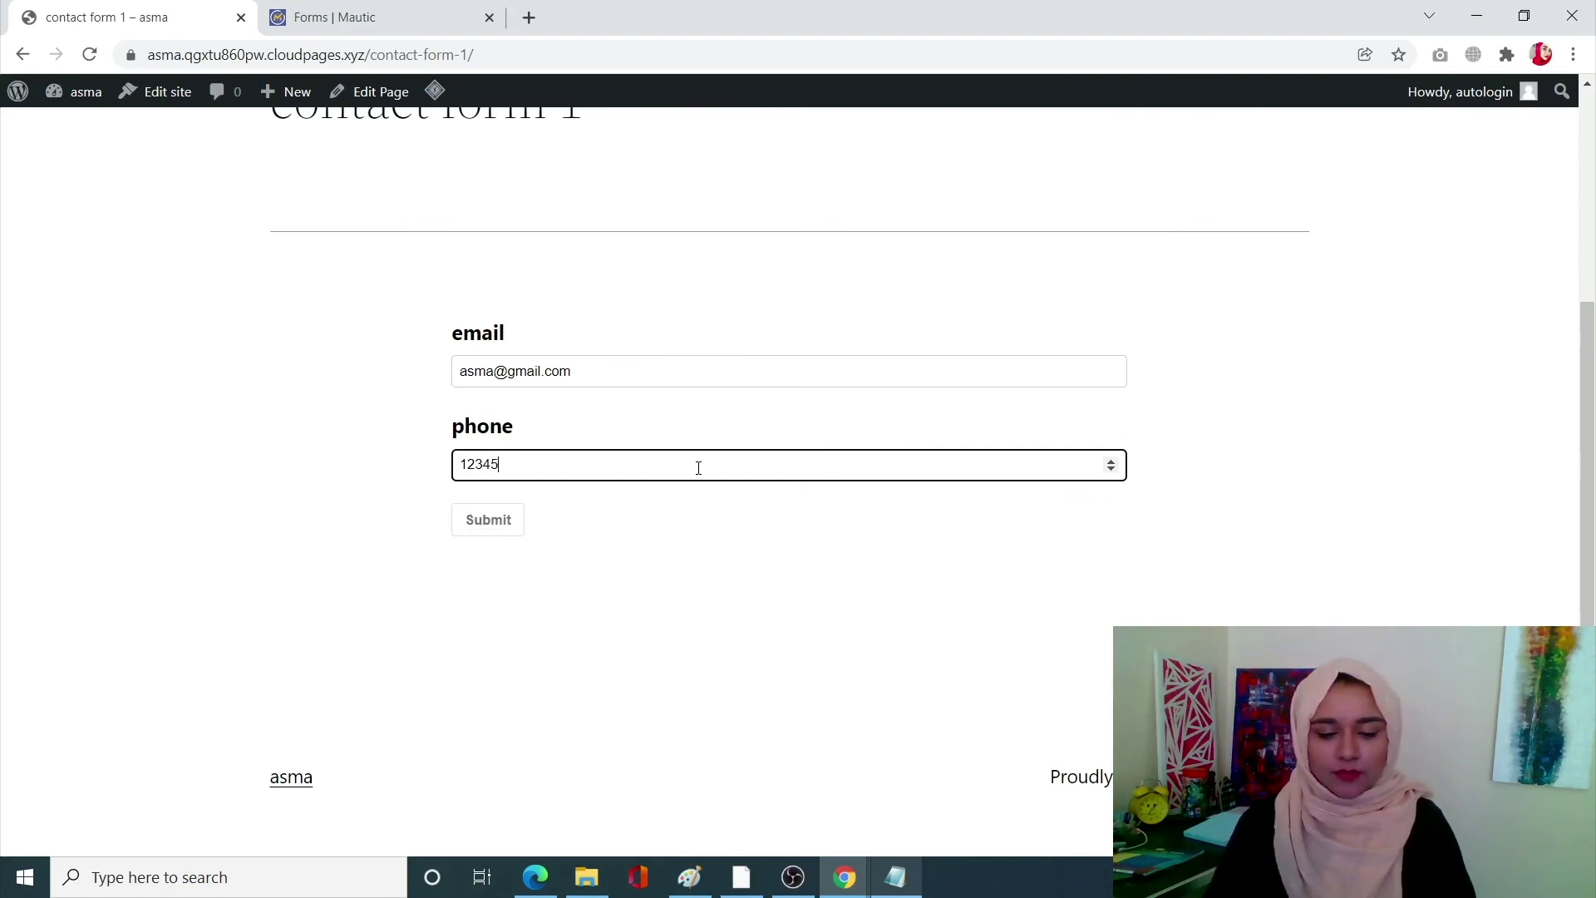
text(67890)
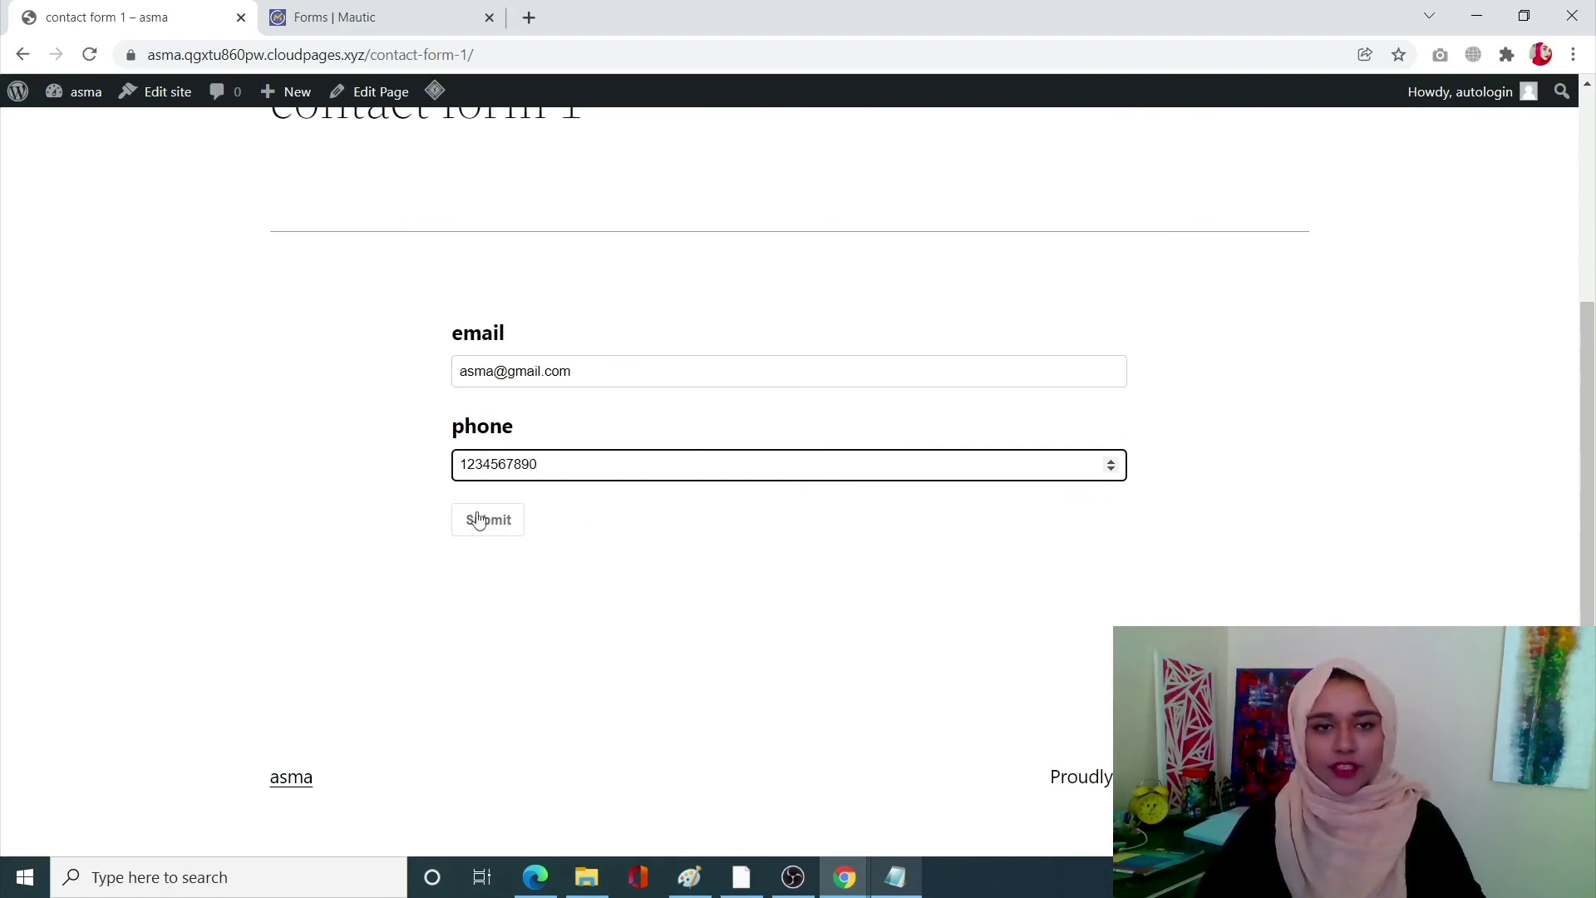
click(481, 520)
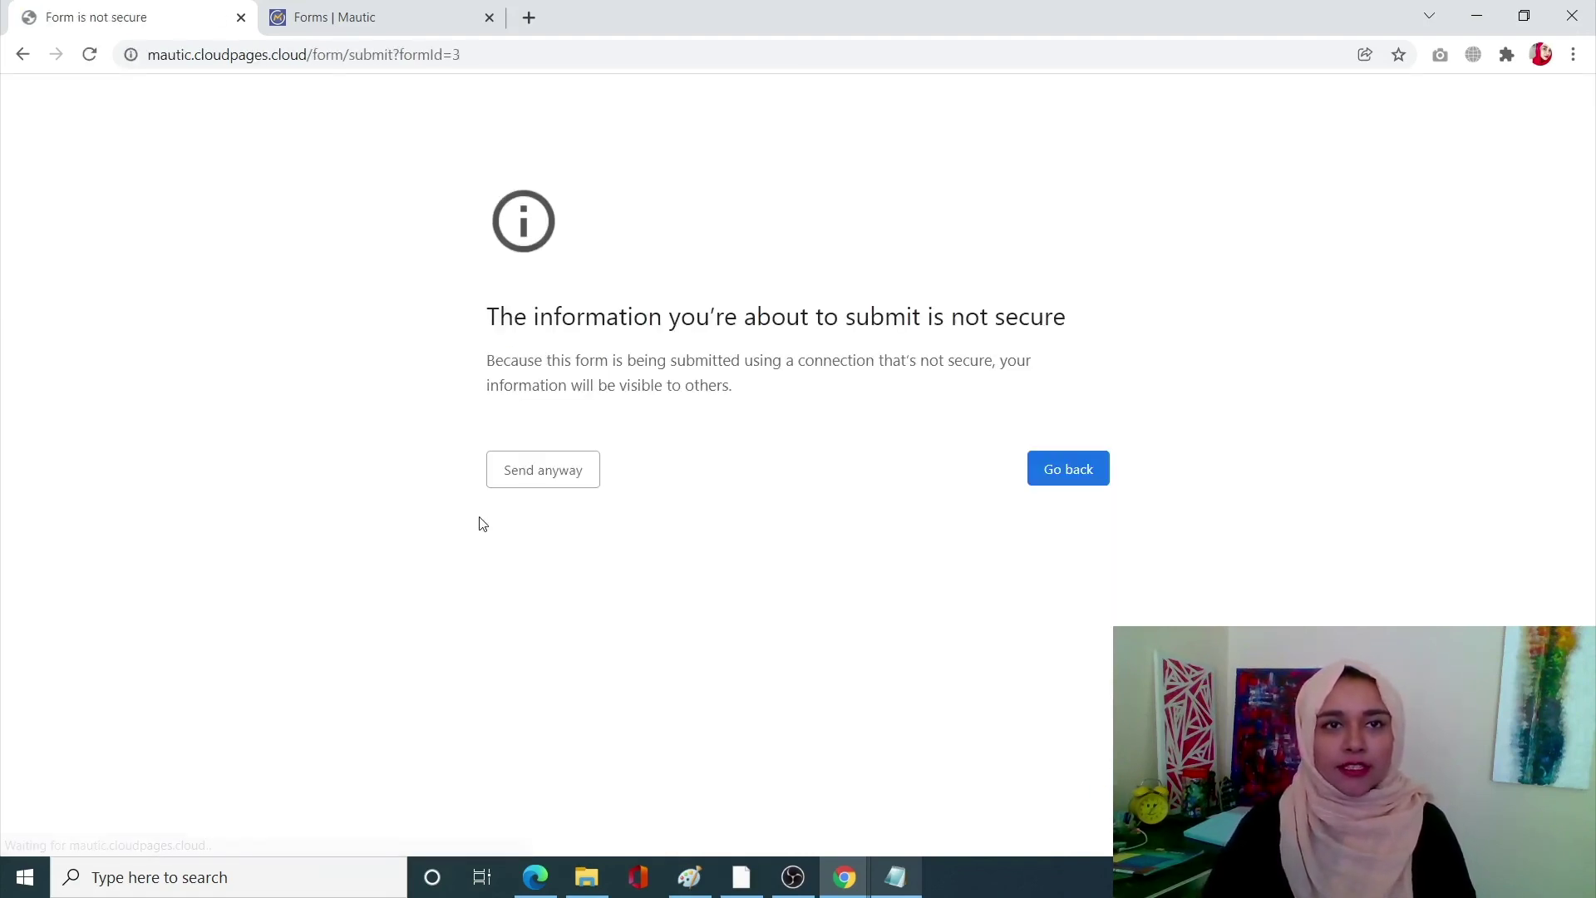
- Choose 'Send anyway' on Chrome's not-secure form warning so the submission goes through
click(555, 471)
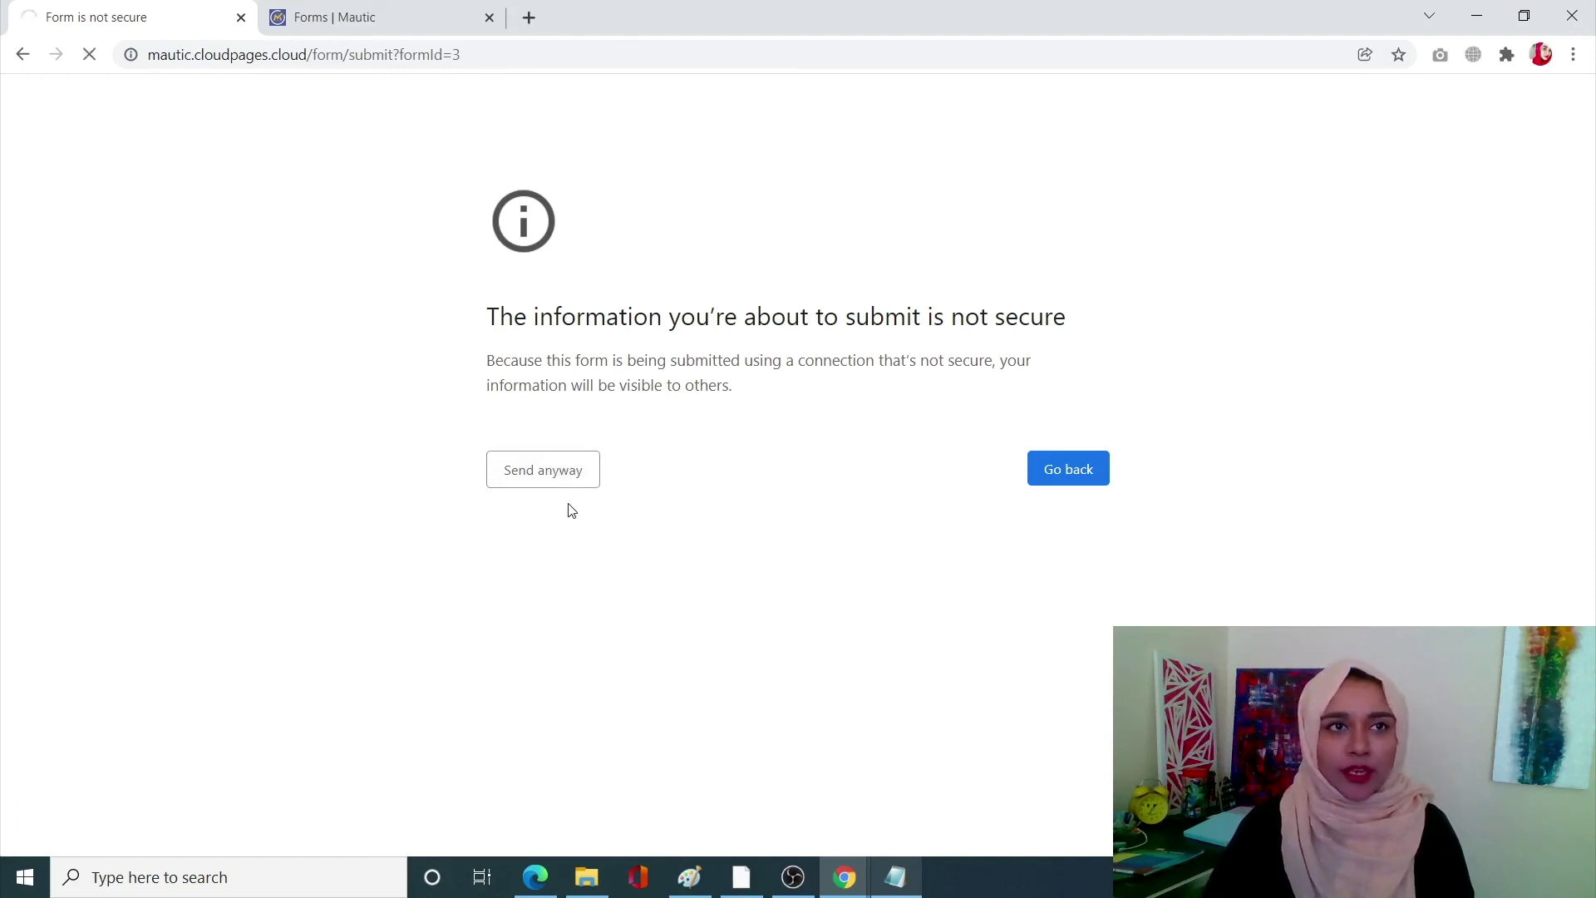